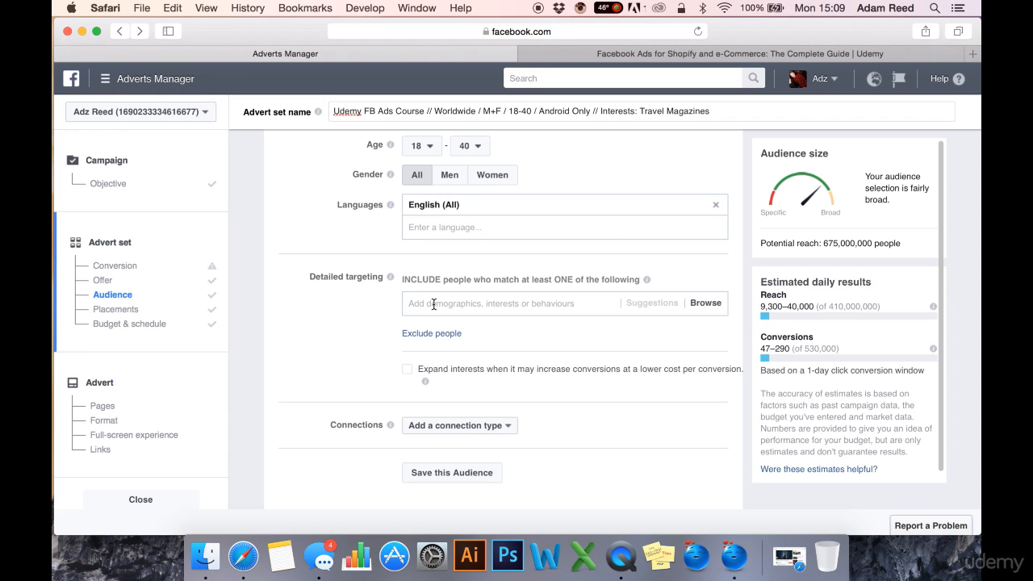
Review the audience's location, age, gender and language settings, including the include and exclude options for locations.
drag(440, 277, 399, 276)
click(403, 278)
scroll(442, 329, up, 5)
scroll(388, 165, up, 3)
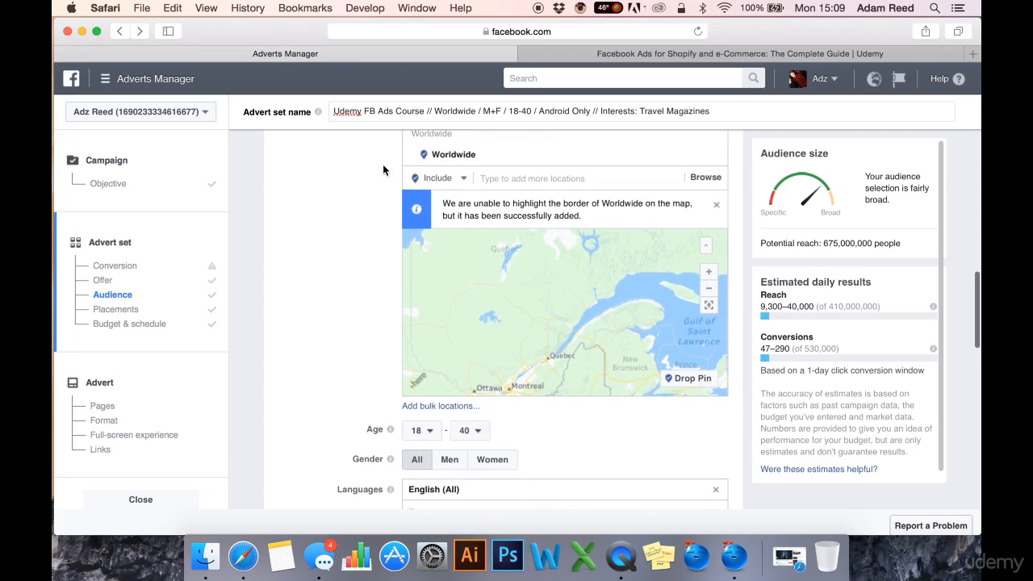
click(448, 201)
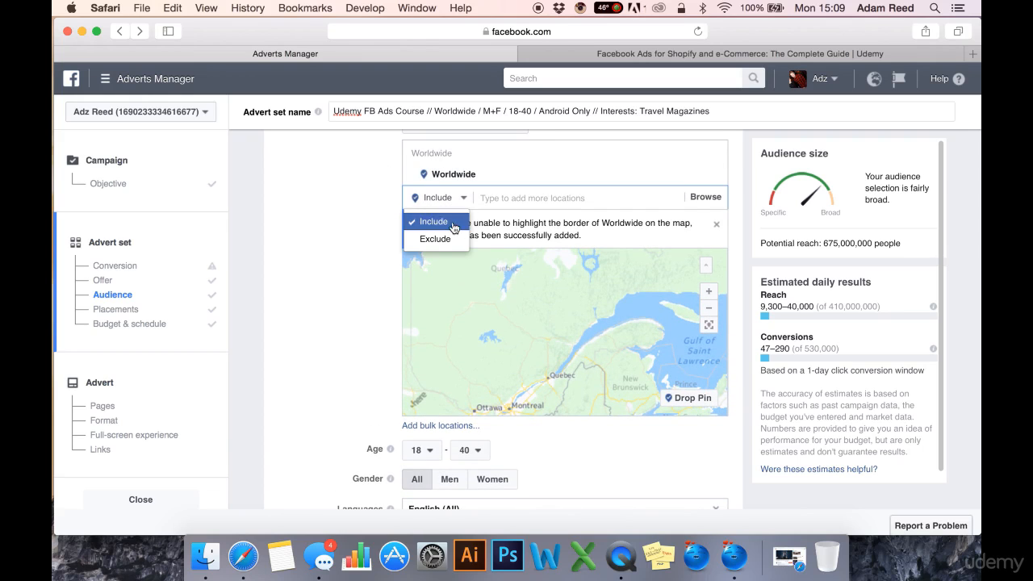
scroll(349, 344, down, 10)
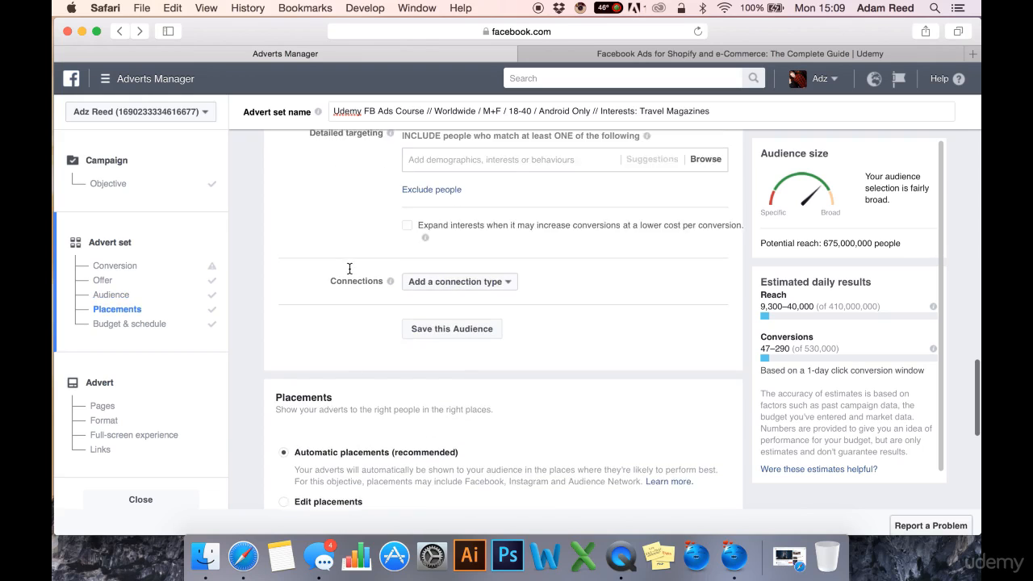
scroll(348, 270, up, 4)
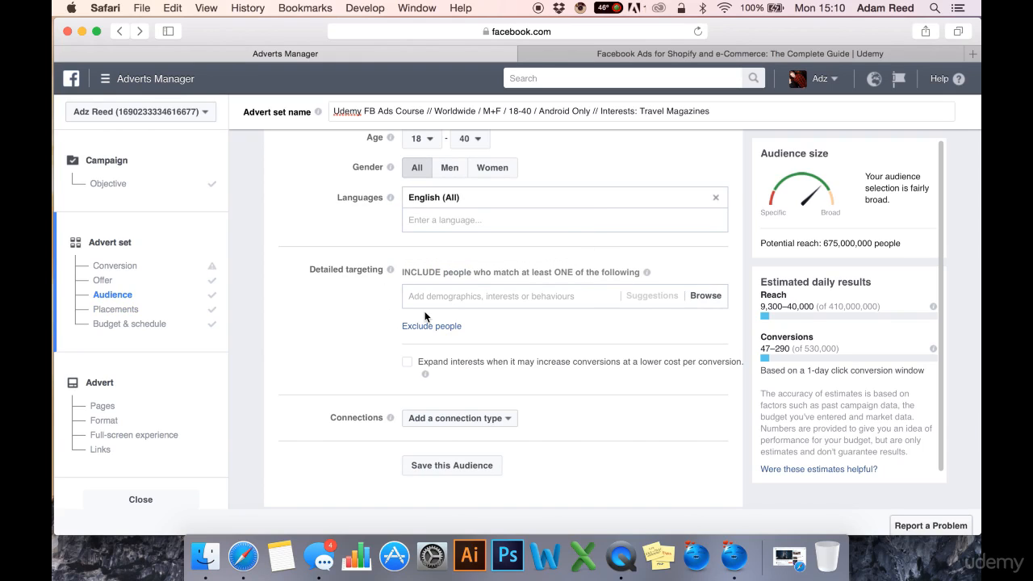
Examine the detailed targeting categories and the interest theme in the advert set name.
click(473, 297)
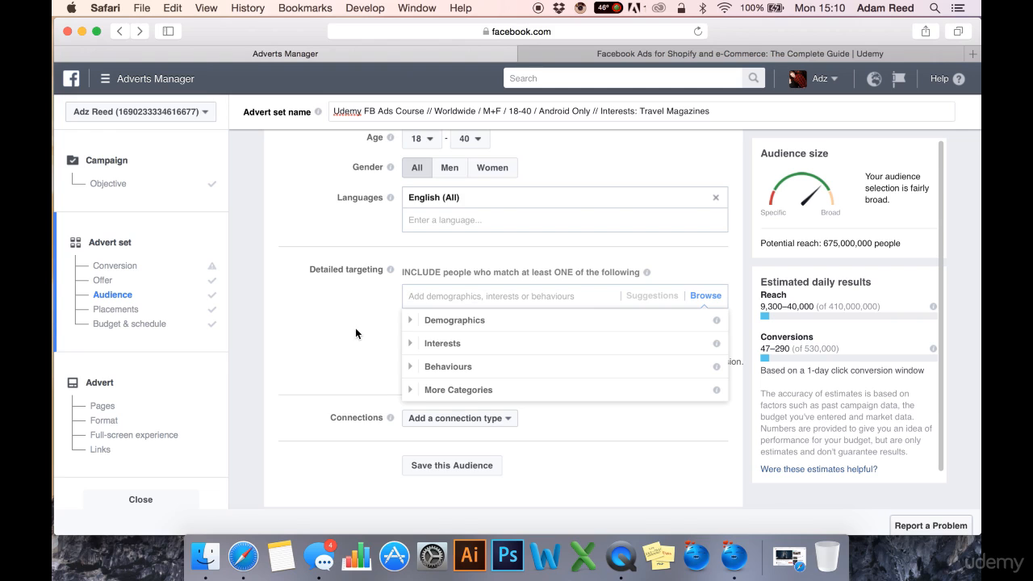
scroll(355, 328, down, 1)
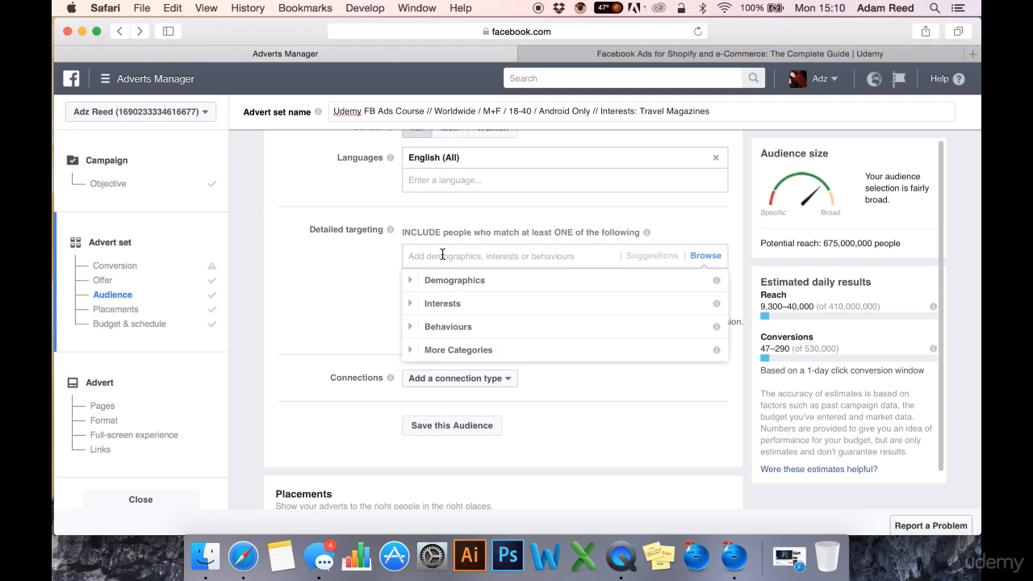
click(414, 258)
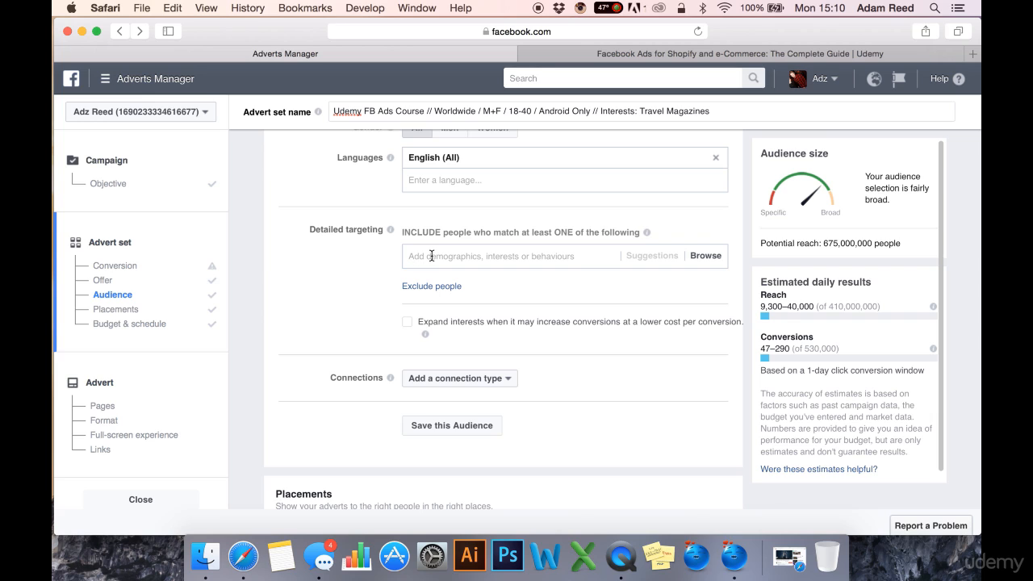
scroll(363, 274, up, 1)
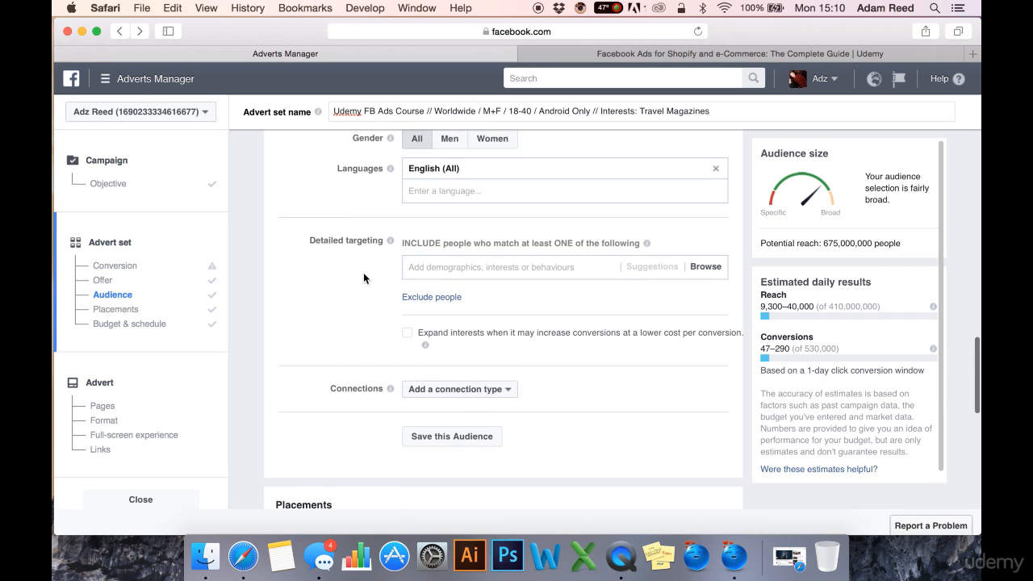
click(437, 269)
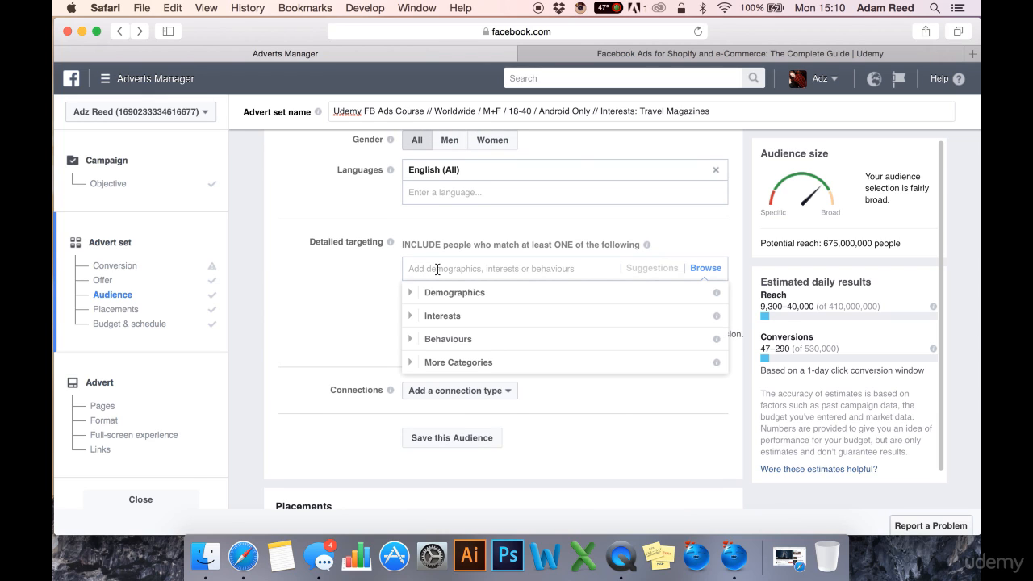
drag(713, 114, 613, 110)
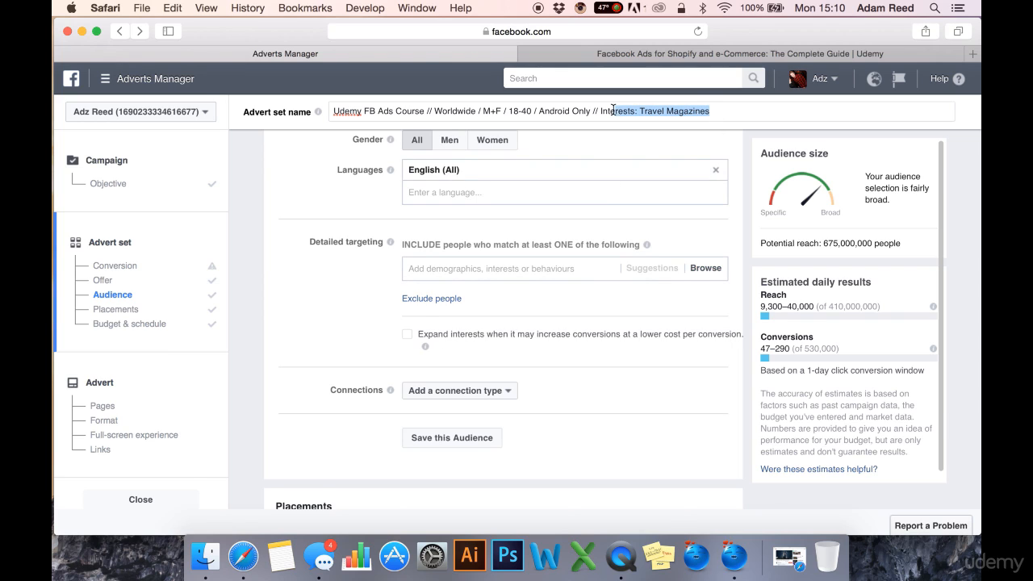
click(699, 111)
drag(707, 111, 602, 111)
click(313, 342)
Search detailed targeting for "national geographic" and add the National Geographic (magazine) interest.
click(443, 272)
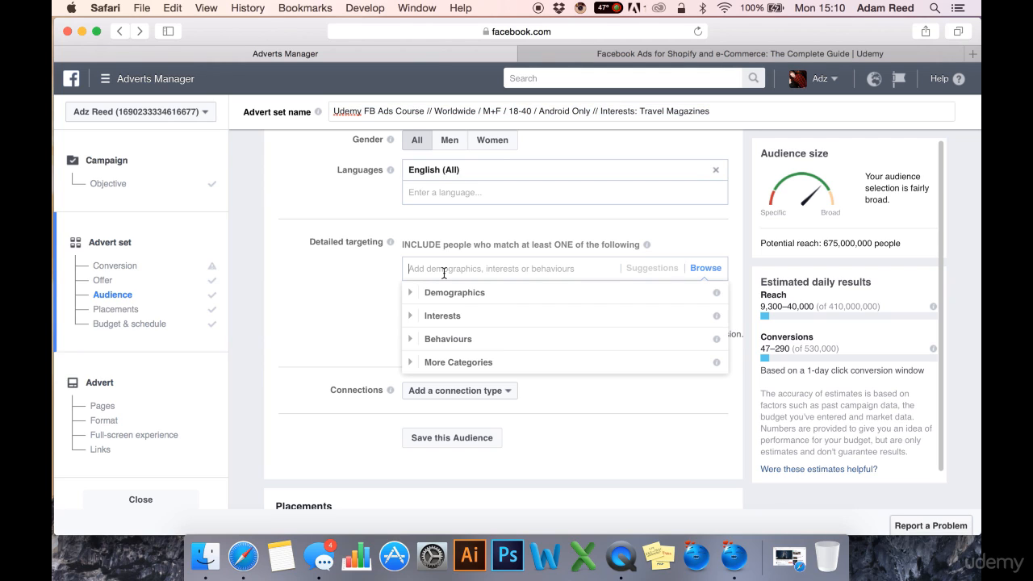
text(national)
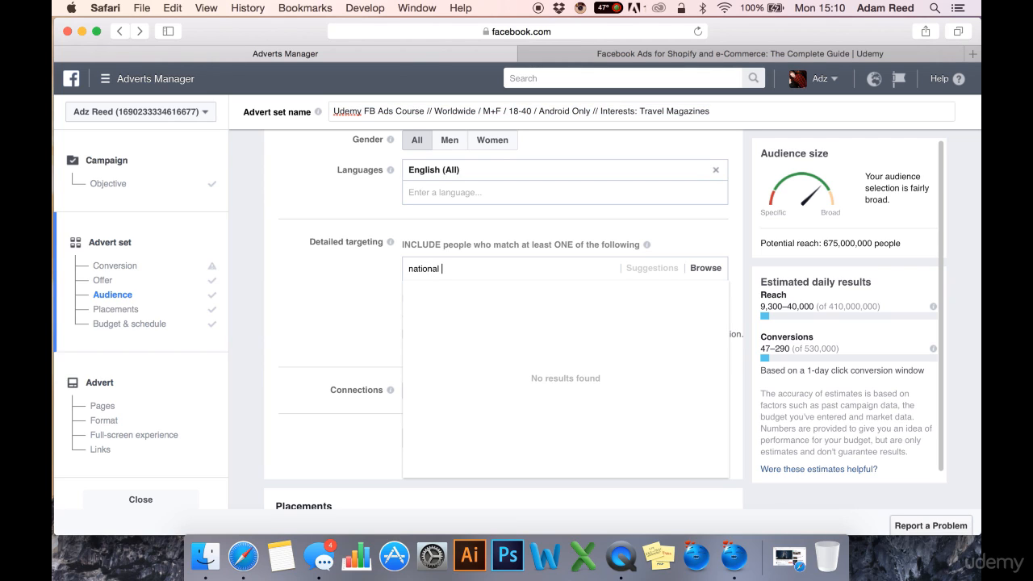
text( geographic)
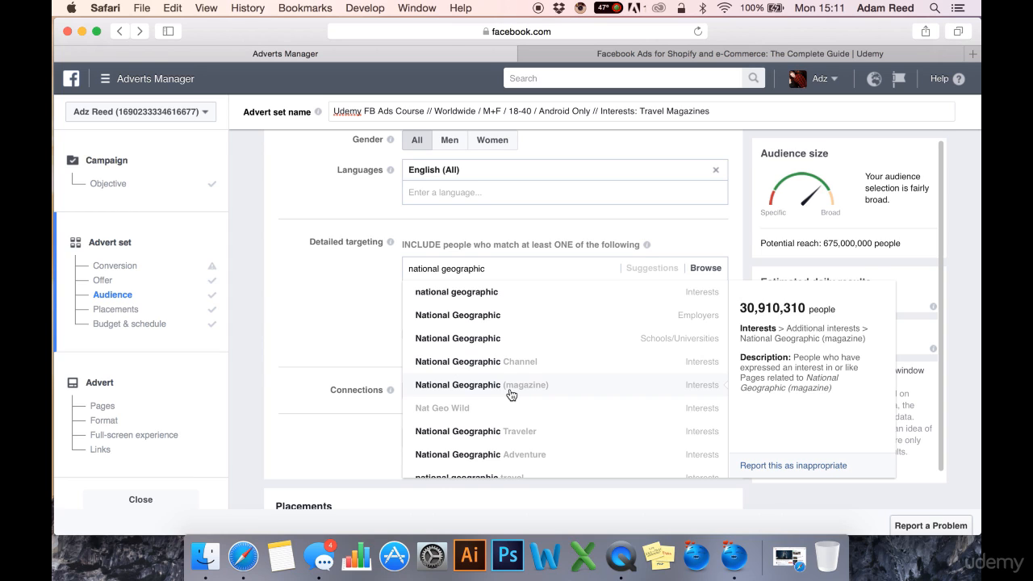
scroll(510, 394, down, 1)
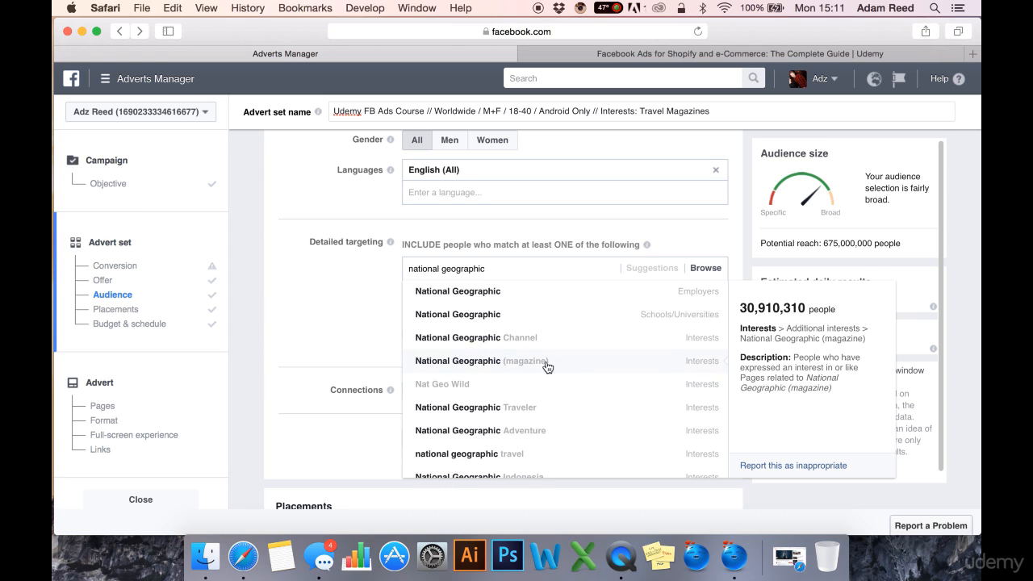
scroll(556, 370, down, 2)
scroll(557, 371, up, 1)
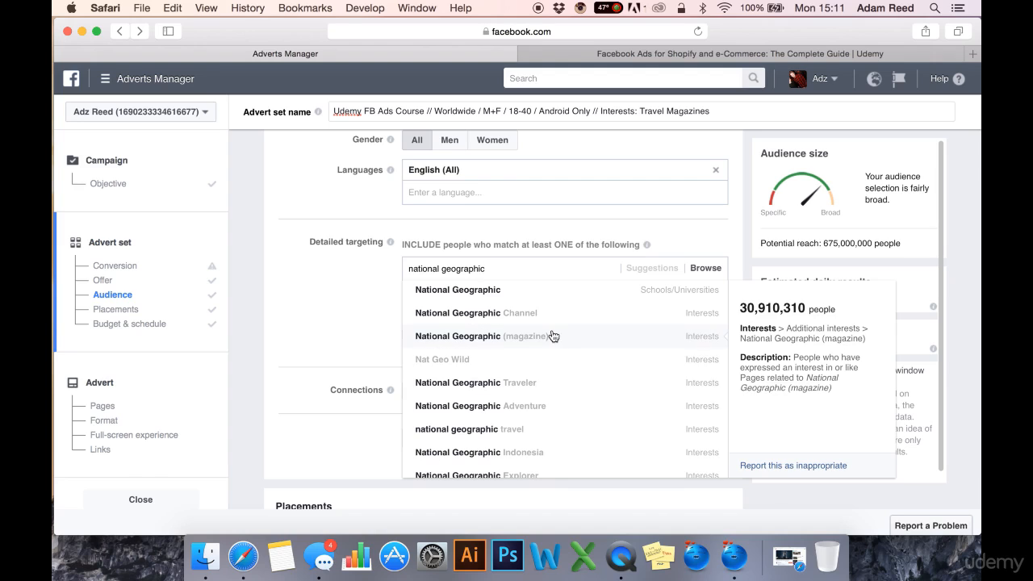
scroll(501, 355, up, 1)
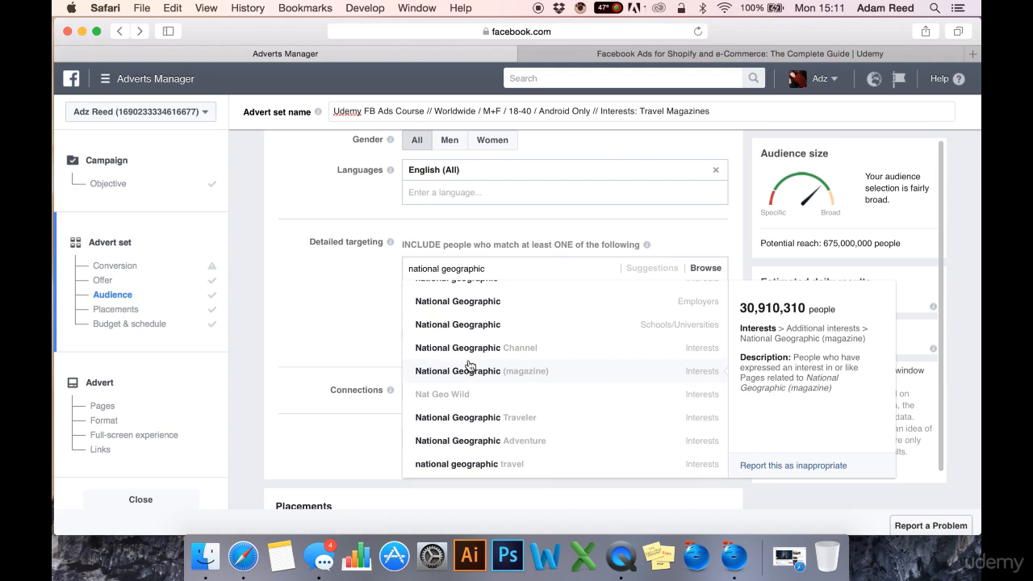
click(469, 371)
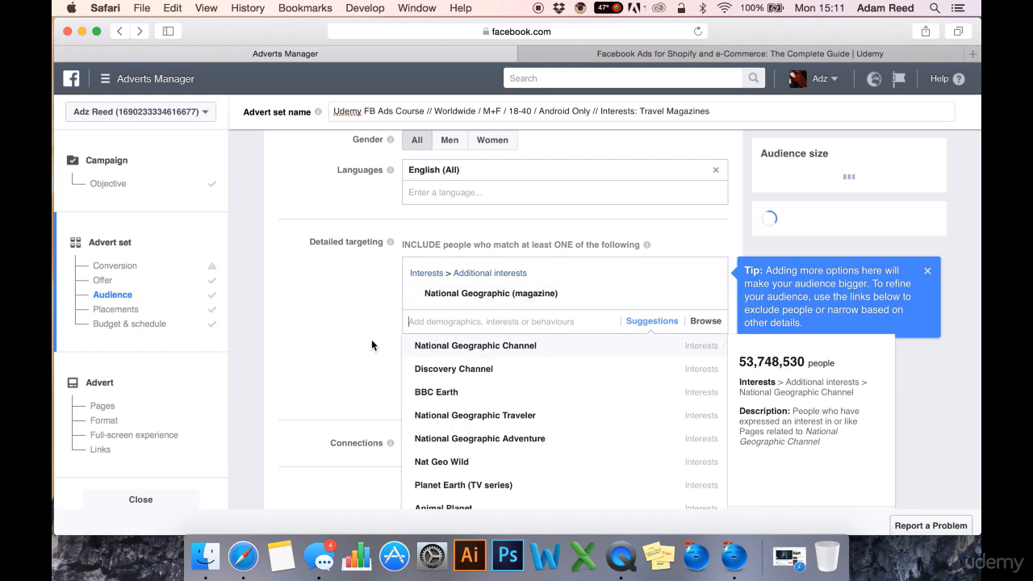
Add the suggested interest Outside (magazine) to the detailed targeting.
scroll(363, 338, down, 2)
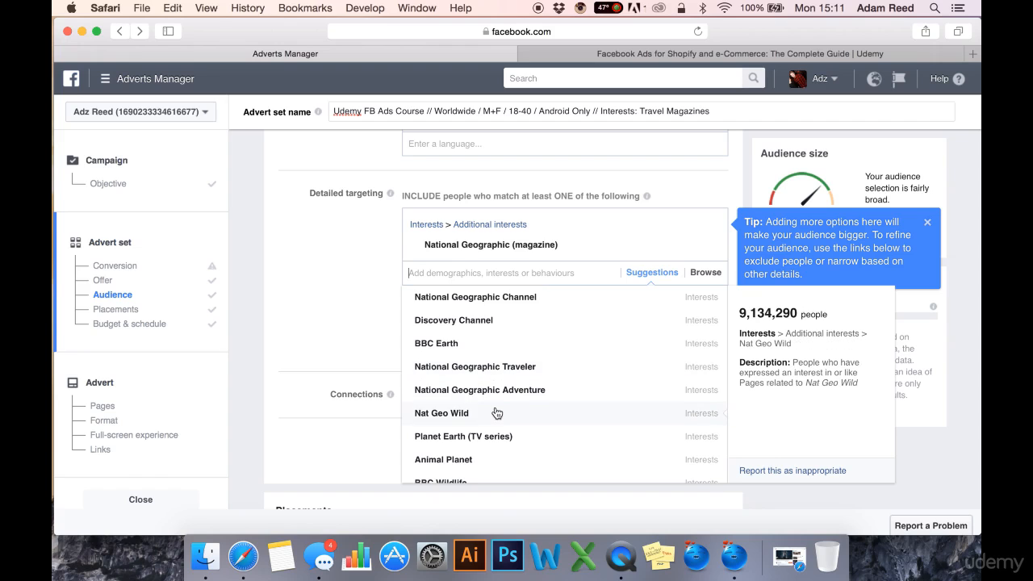
scroll(493, 412, down, 5)
scroll(497, 412, down, 2)
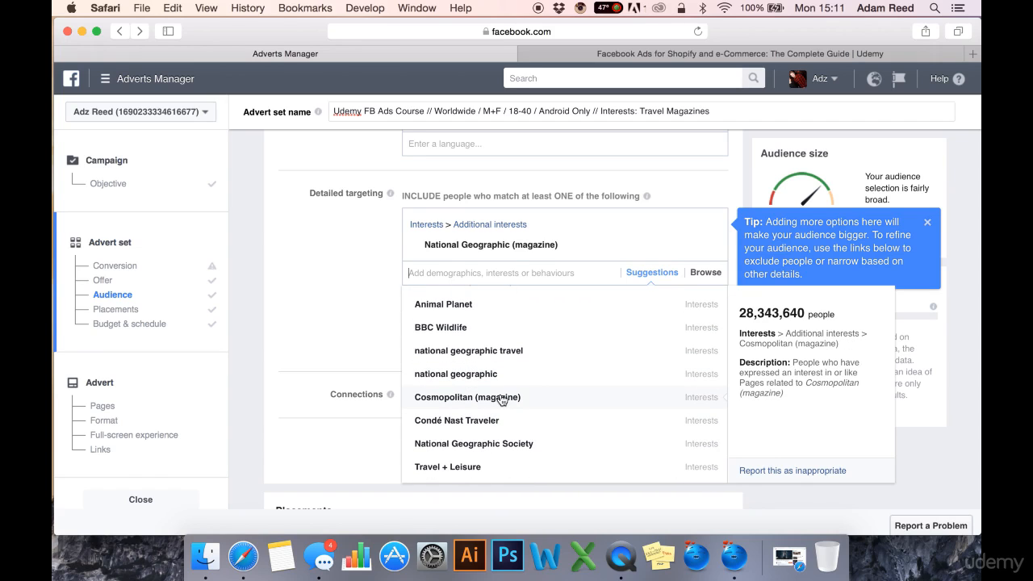
scroll(502, 406, down, 6)
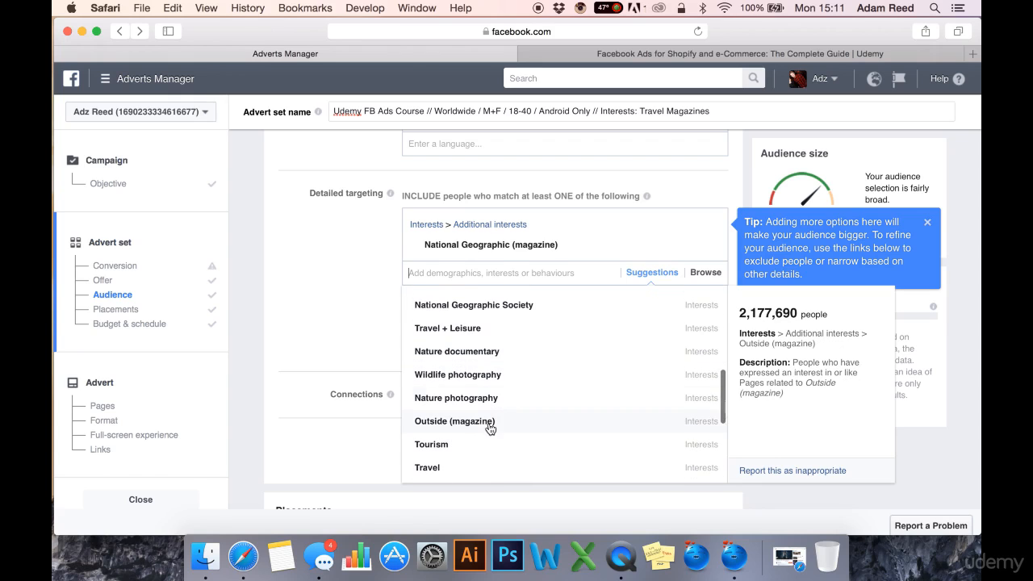
click(480, 425)
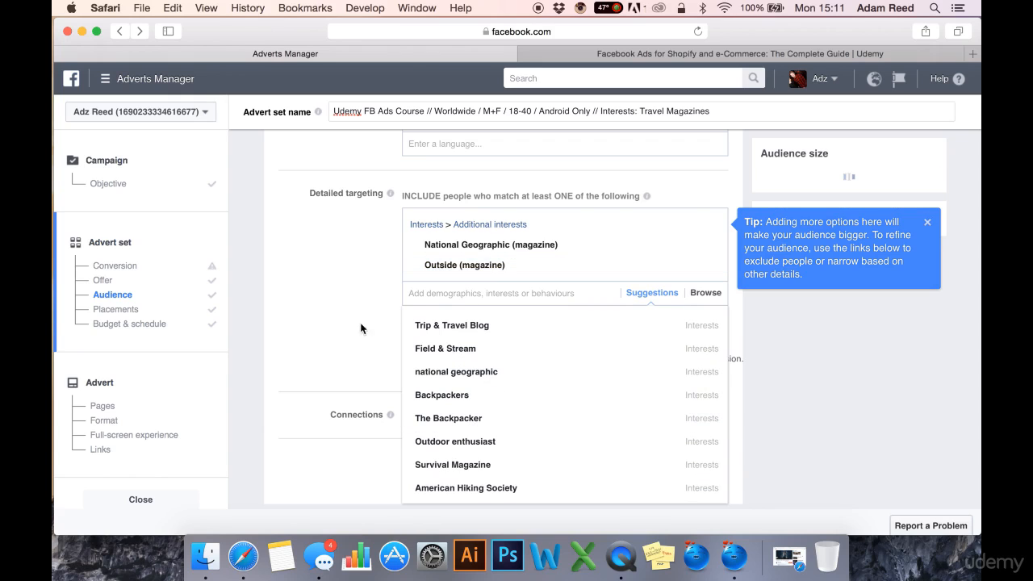
Add the suggested interests Backpacker (magazine) and Wanderlust (magazine) to the detailed targeting.
scroll(488, 352, up, 10)
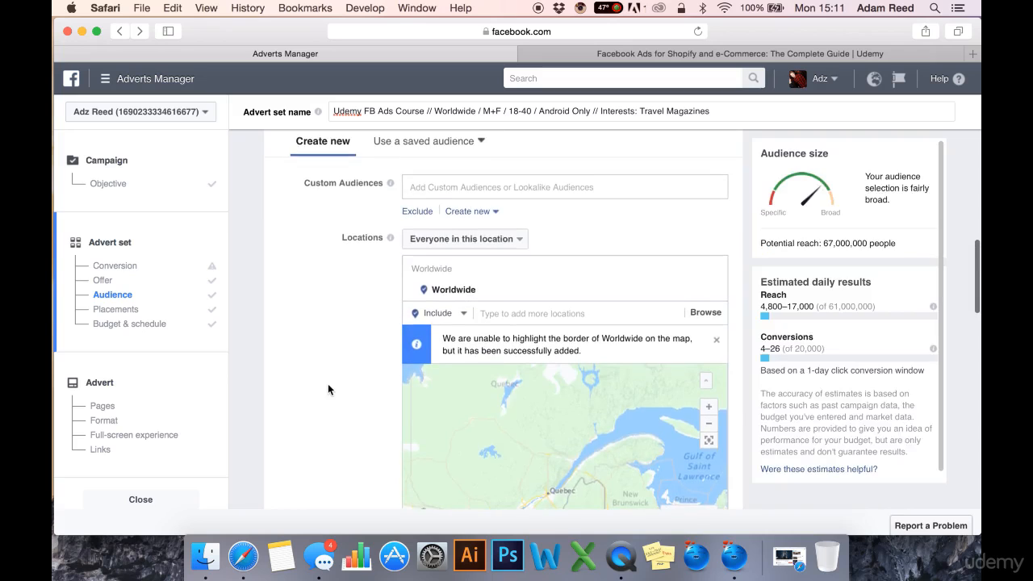
scroll(328, 386, down, 4)
scroll(327, 388, down, 5)
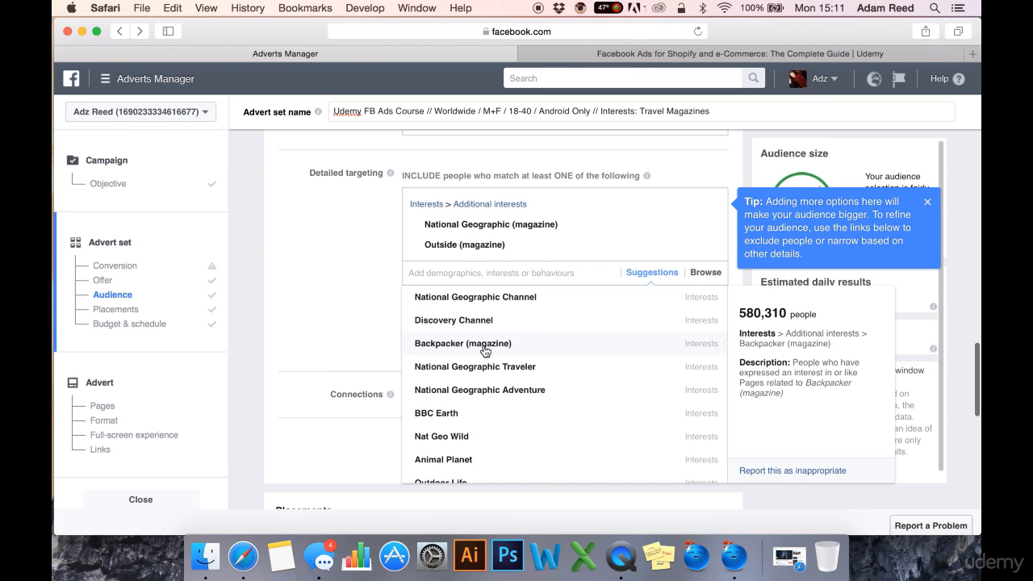
click(485, 351)
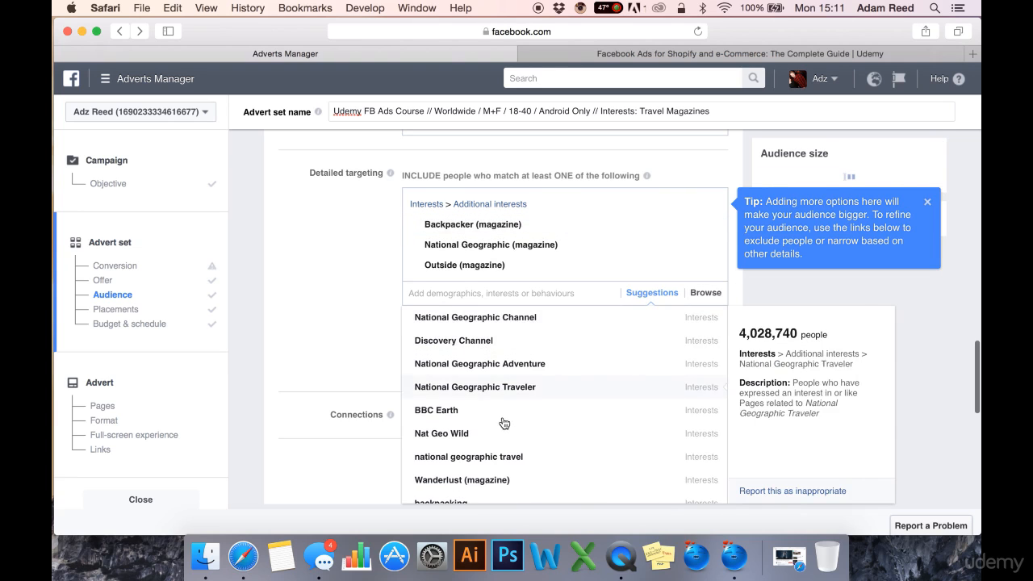
scroll(504, 426, down, 1)
click(485, 441)
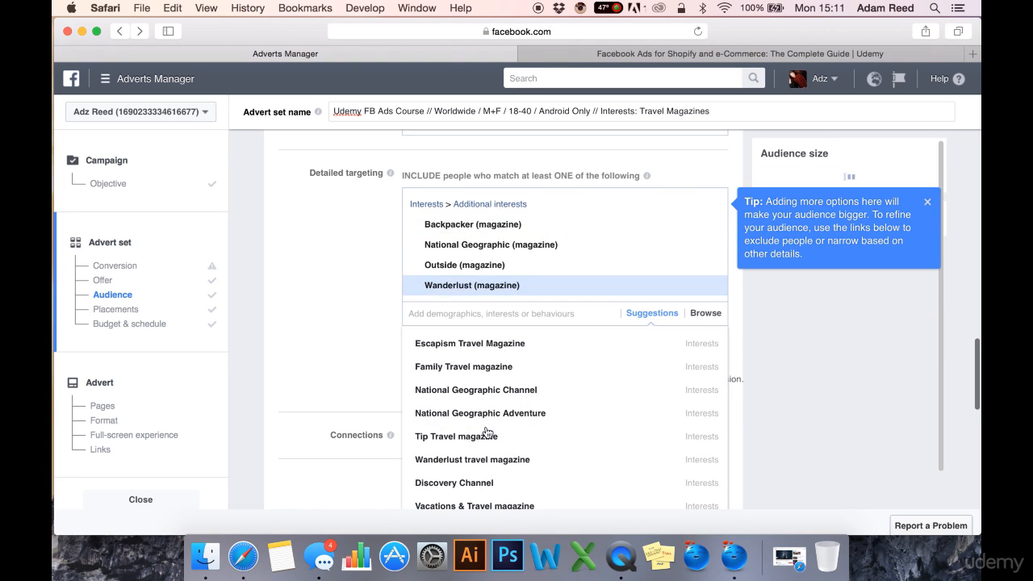
Dismiss the audience tip and add the suggested interests Voyage Travel Magazine, Family Travel magazine and Escapism Travel Magazine.
scroll(496, 413, up, 2)
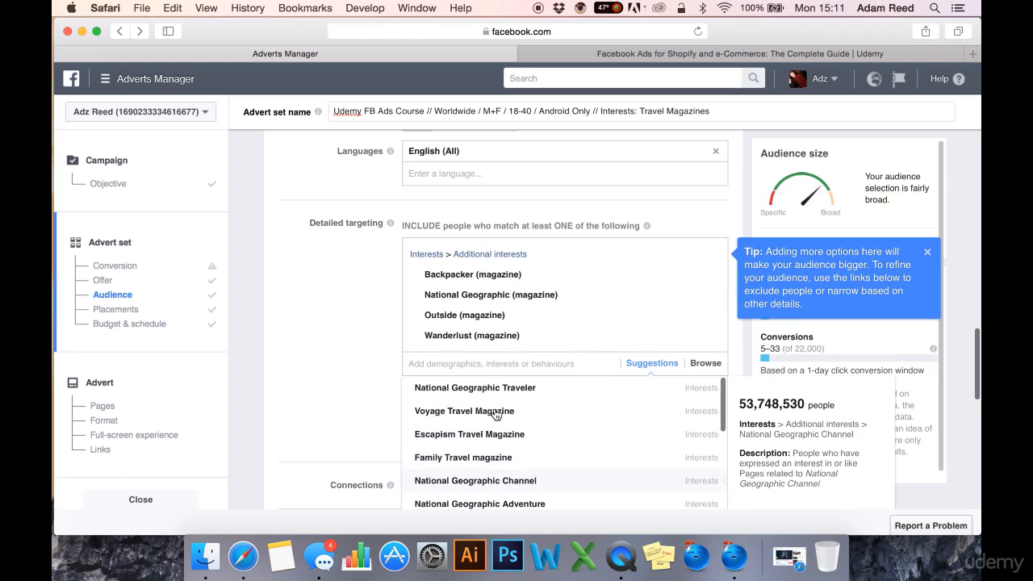
scroll(328, 370, down, 1)
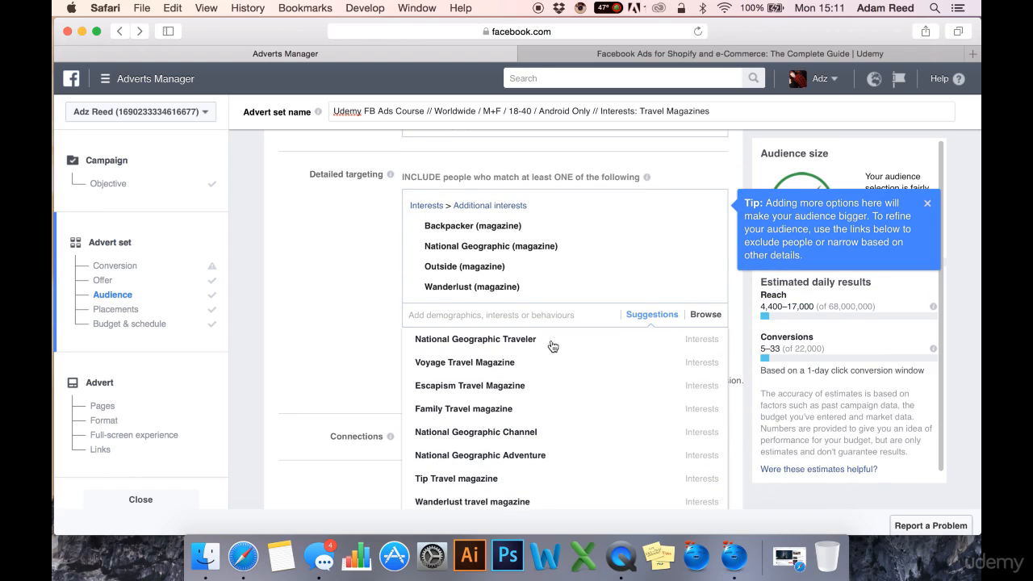
click(929, 206)
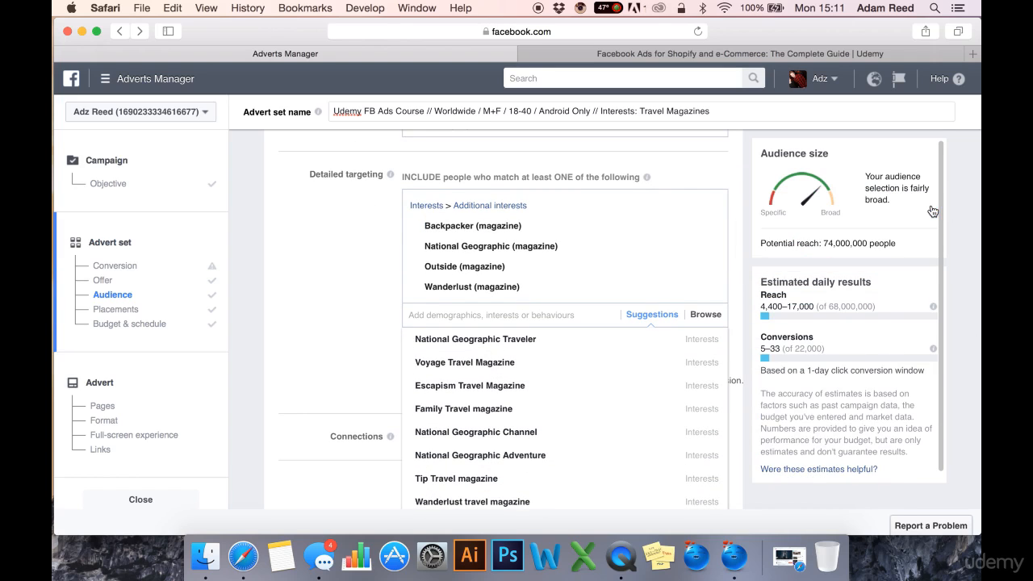
click(506, 369)
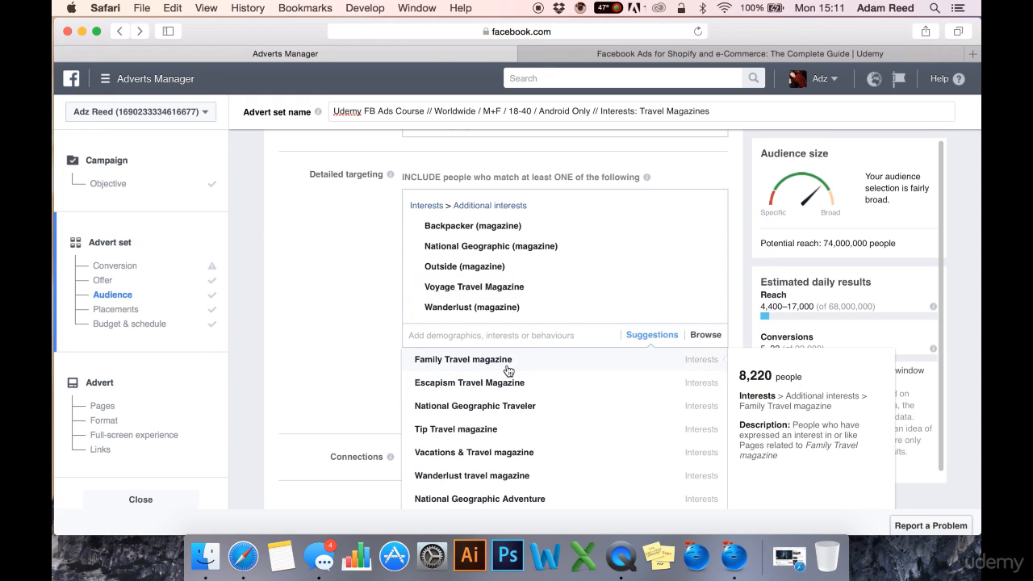
click(508, 365)
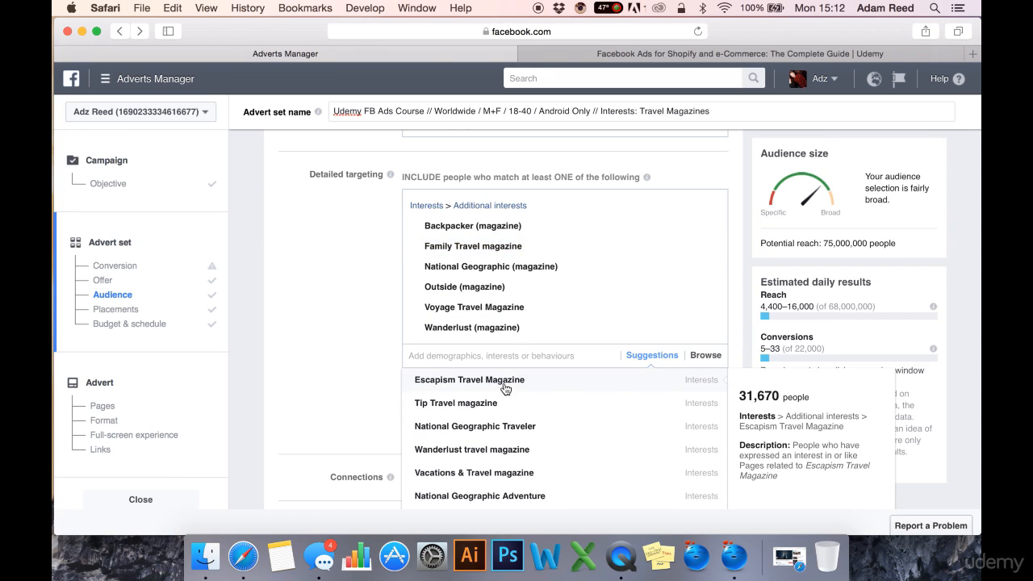
click(507, 381)
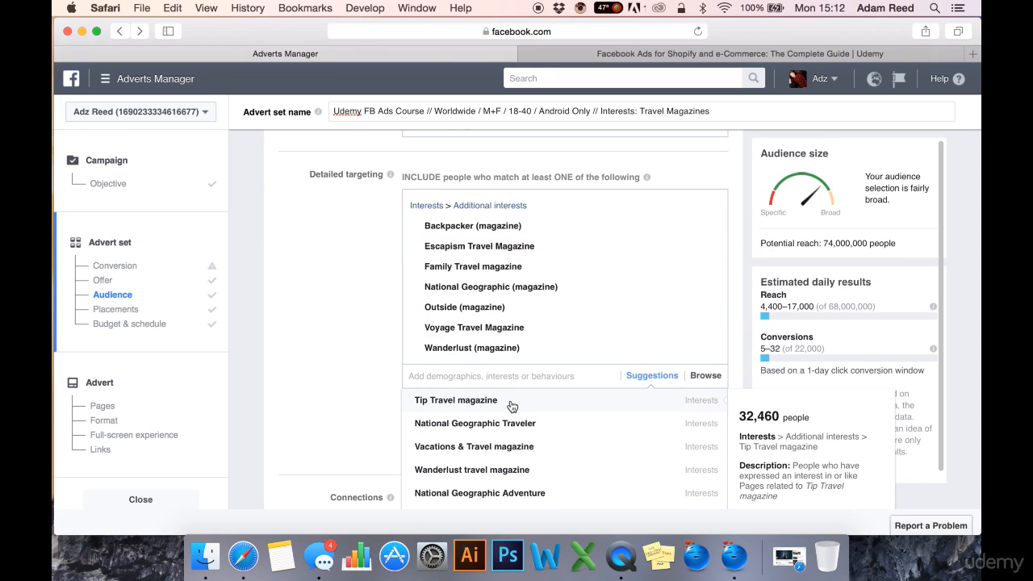
Add the suggested interests Tip Travel magazine, Wanderlust travel magazine, Vacations & Travel magazine and National Geographic Traveler.
click(511, 402)
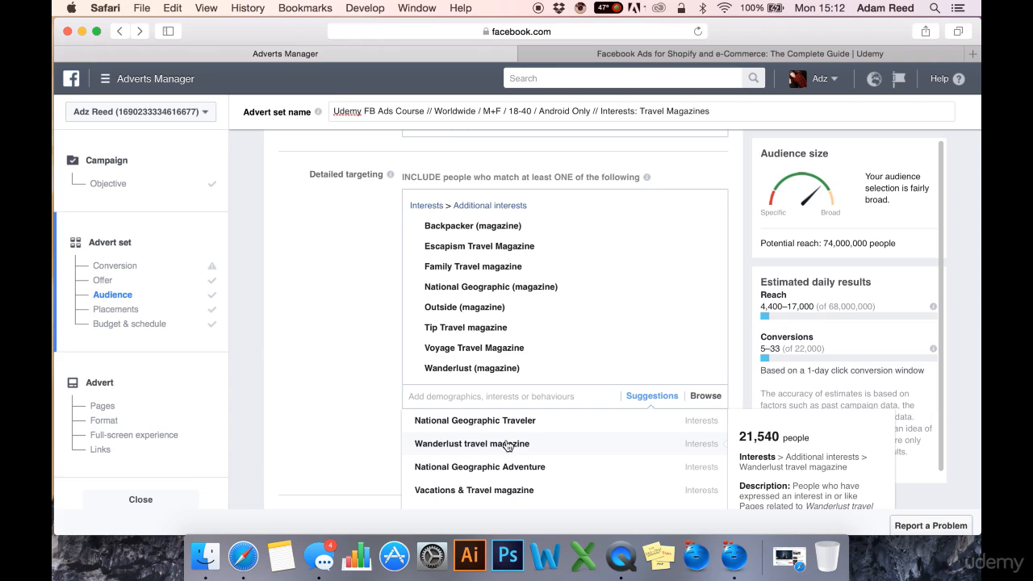
click(506, 445)
scroll(518, 408, down, 2)
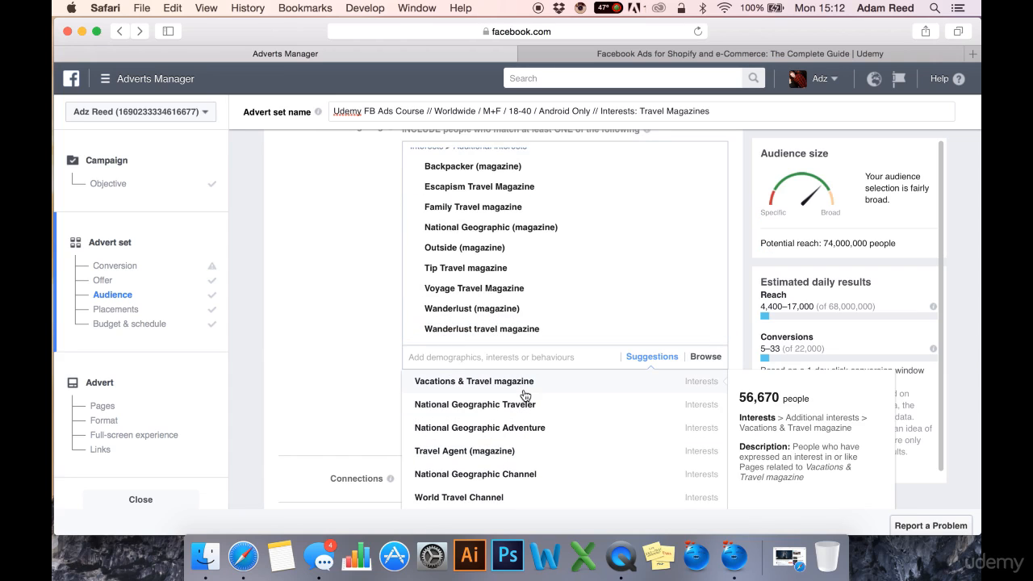
click(525, 395)
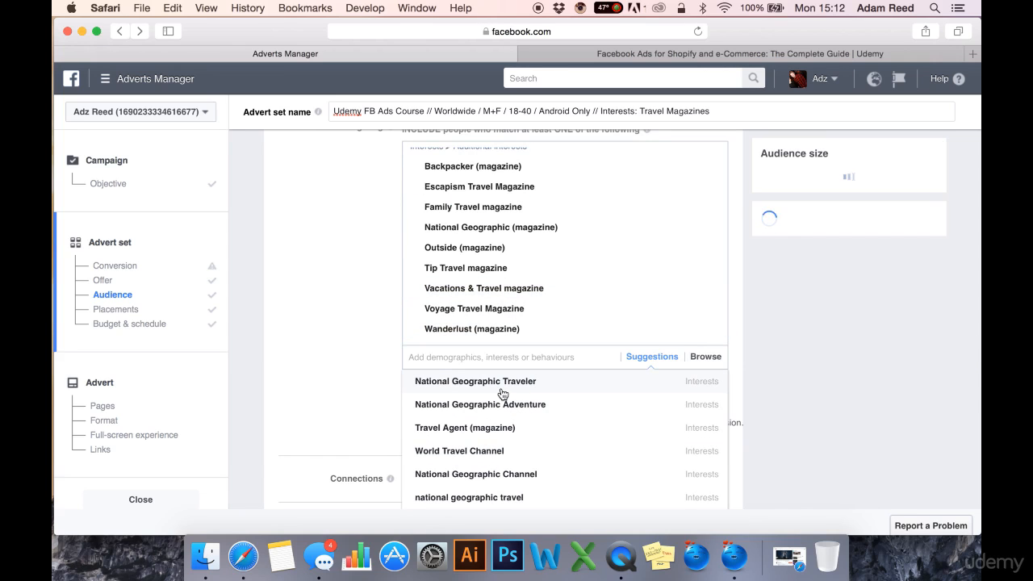
click(500, 392)
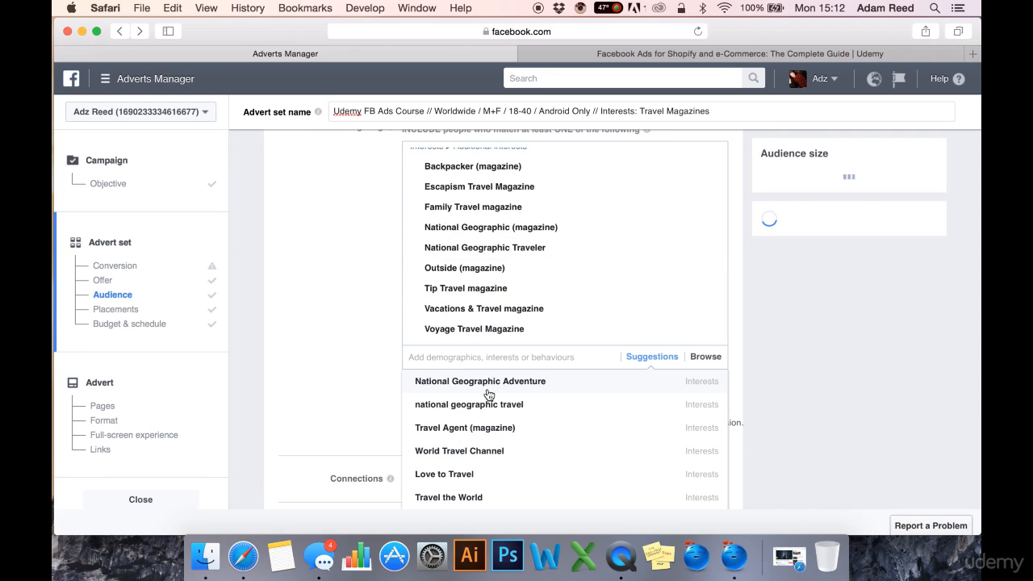
Add the suggested interests National Geographic Adventure, national geographic travel, Travel Agent (magazine), World Travel Channel and Love to Travel.
click(488, 388)
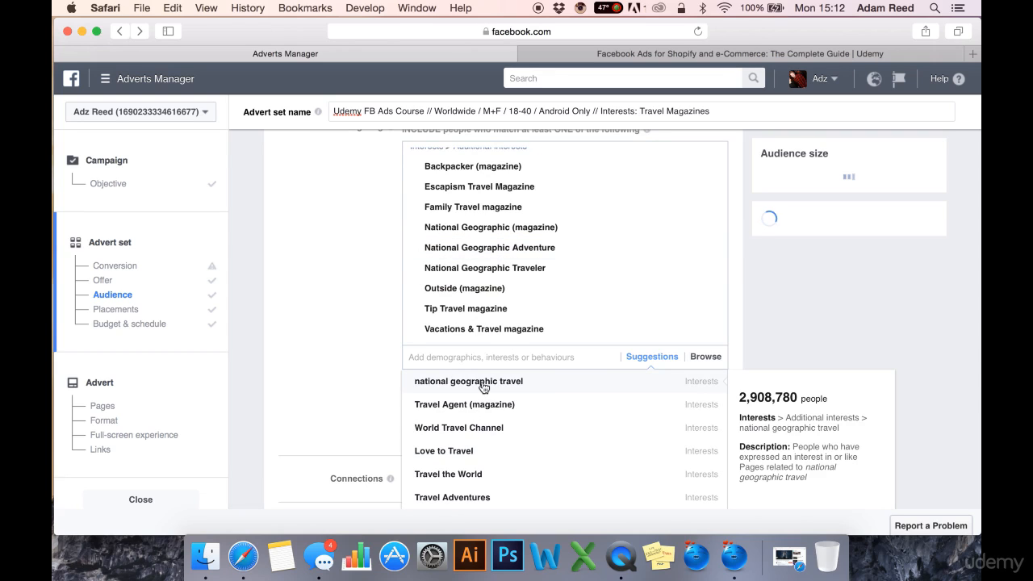
click(483, 387)
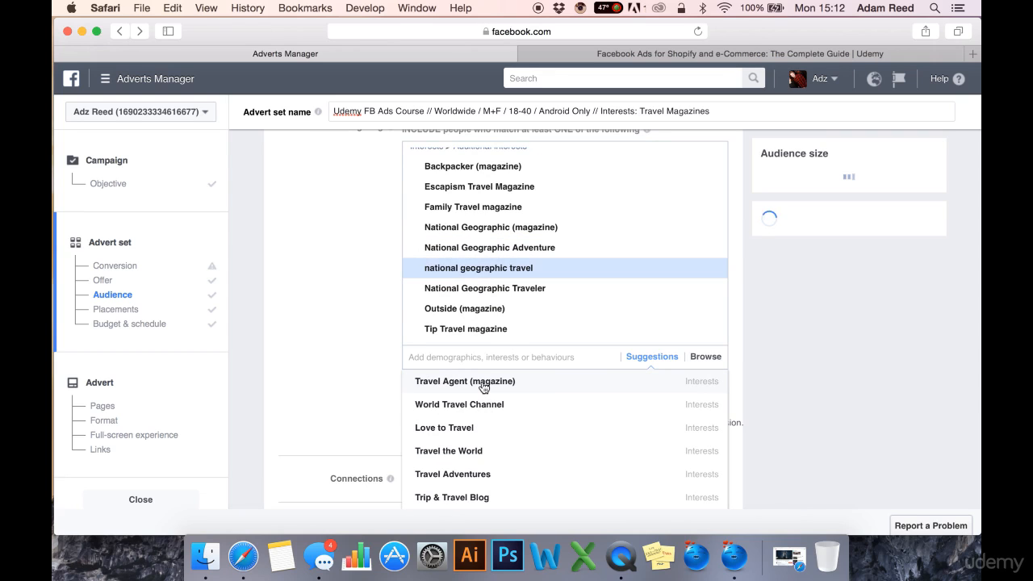
click(461, 386)
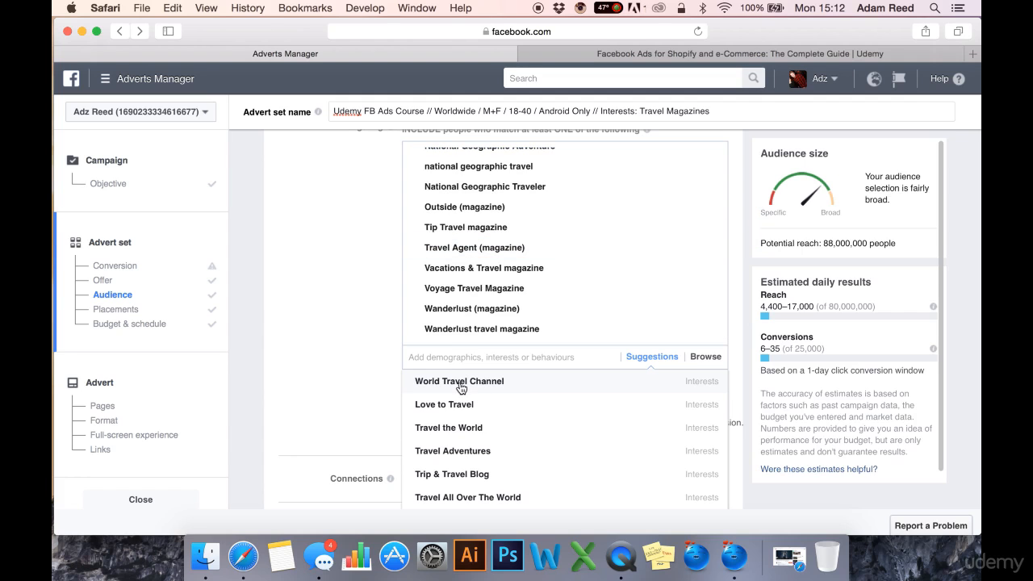
click(461, 386)
click(461, 387)
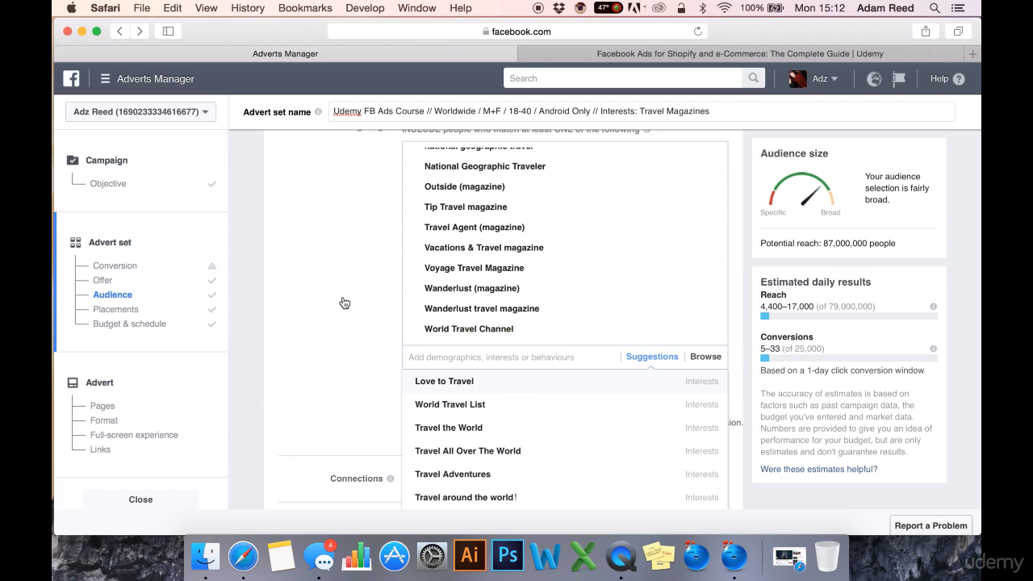
click(355, 273)
Review the selected travel interests and the audience's location, age, gender and language settings.
scroll(353, 230, up, 1)
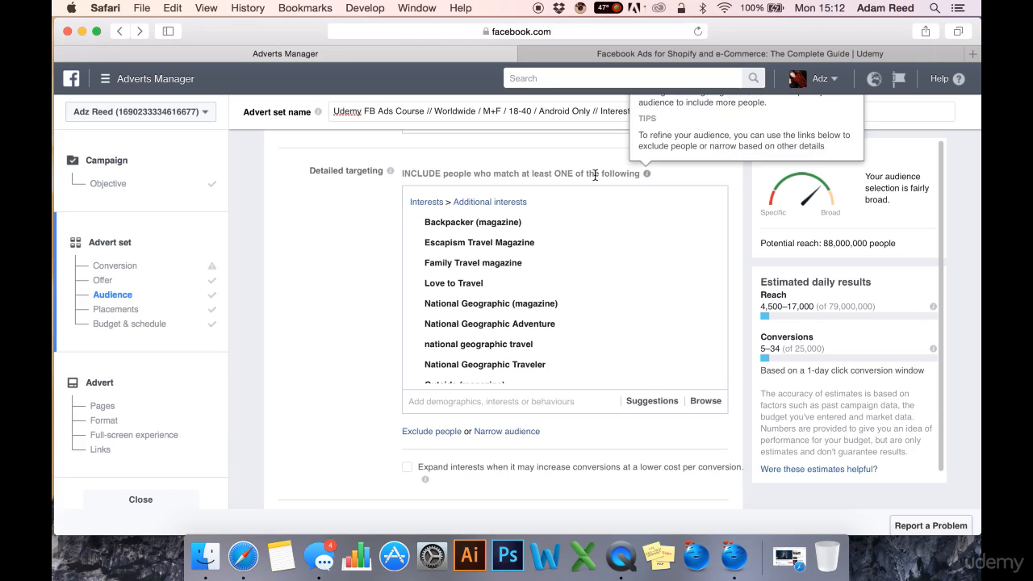
mouse_move(482, 243)
scroll(482, 243, down, 4)
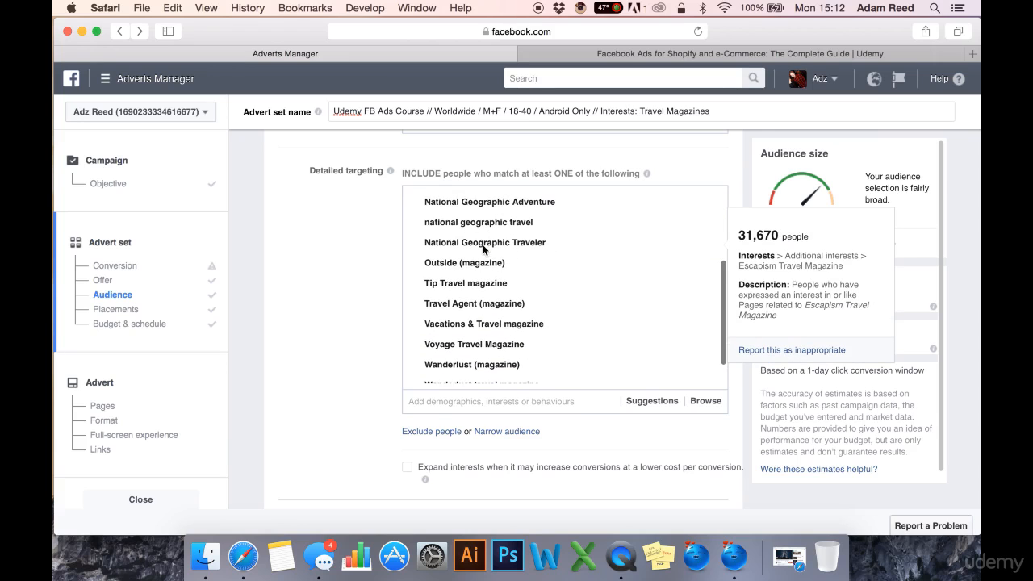
scroll(492, 283, down, 2)
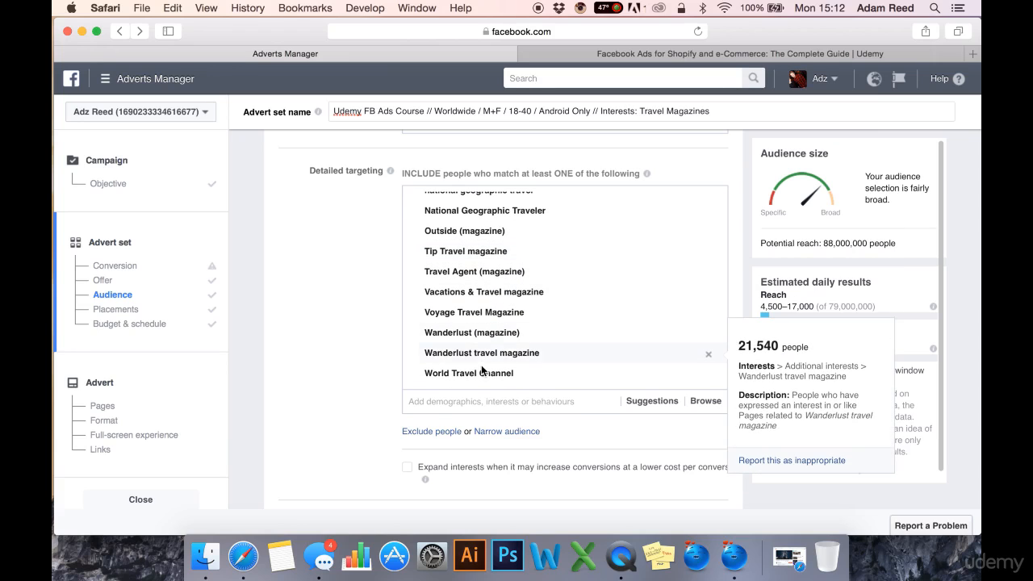
scroll(482, 239, up, 2)
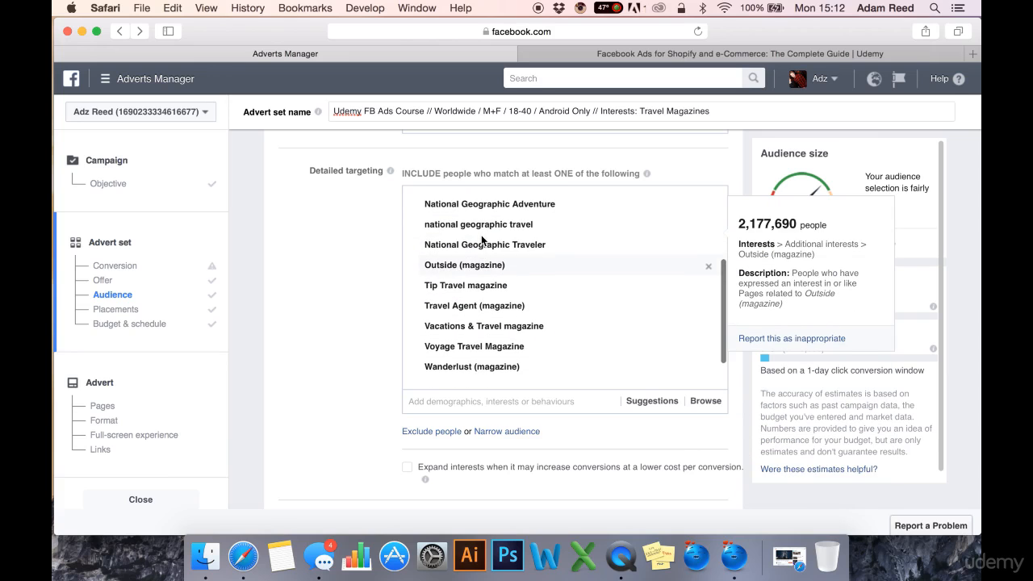
scroll(481, 240, up, 10)
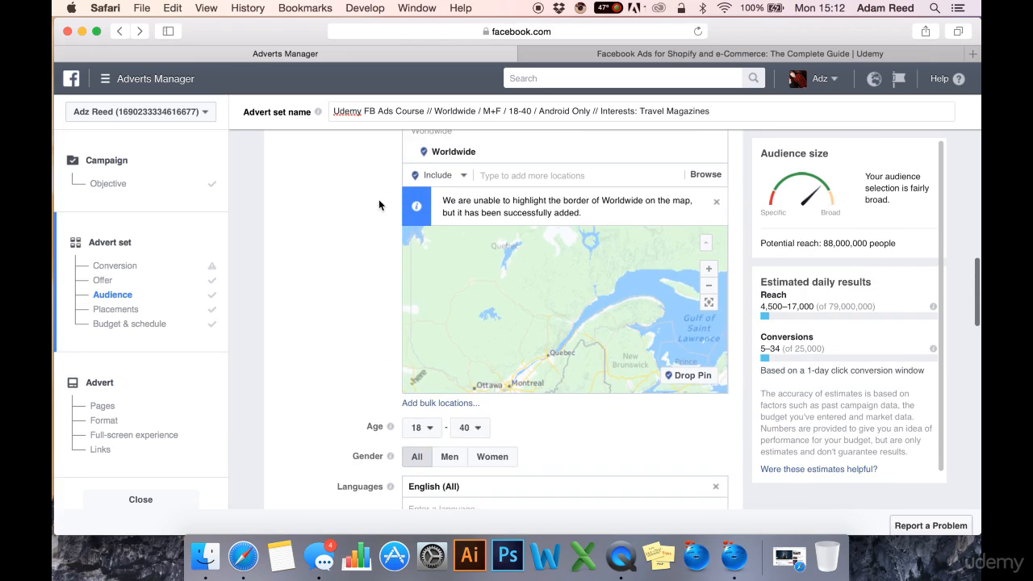
scroll(379, 205, up, 3)
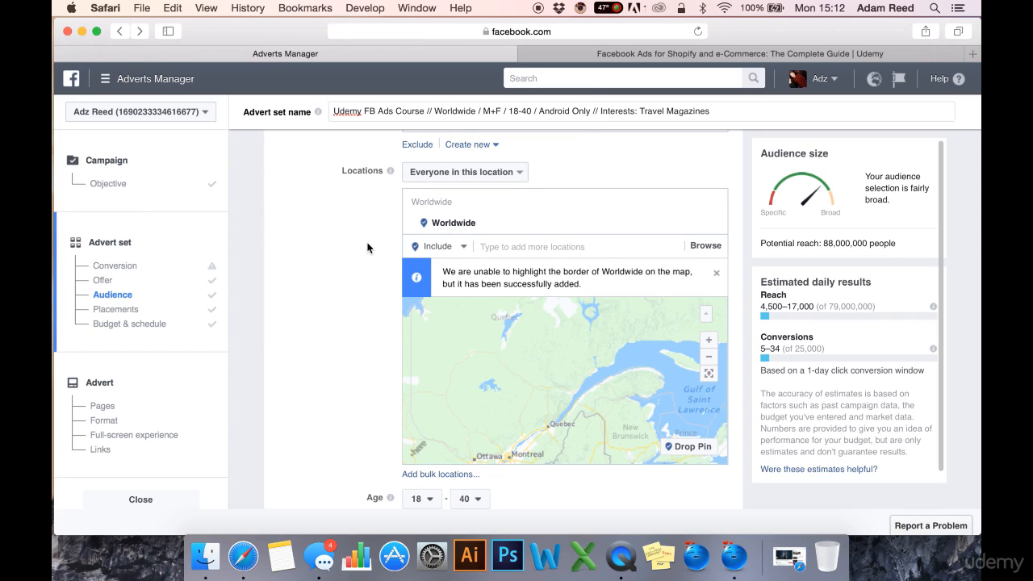
scroll(359, 267, down, 3)
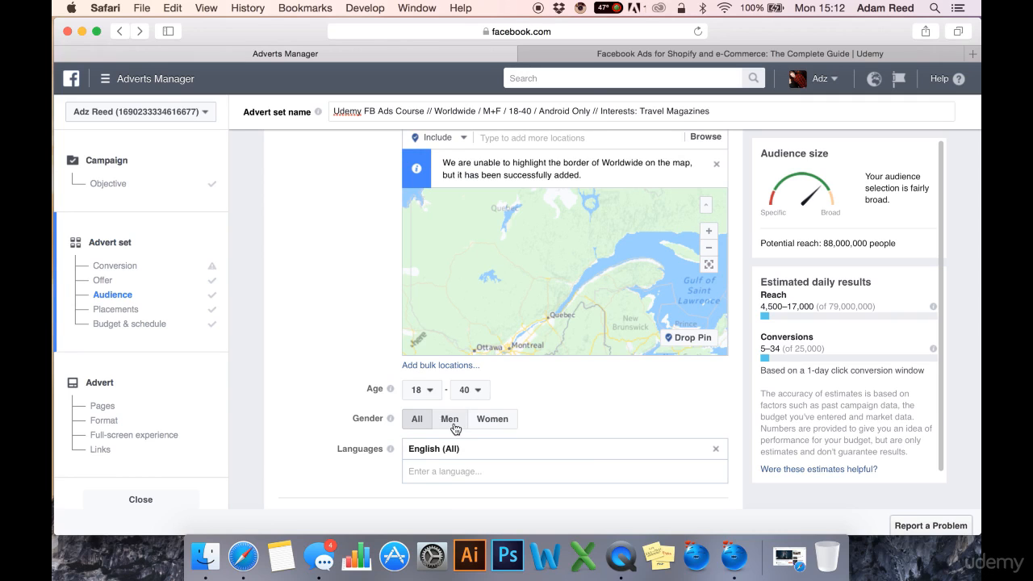
scroll(326, 440, down, 3)
Go through the detailed targeting interests again and check the audience's potential reach.
scroll(326, 438, down, 5)
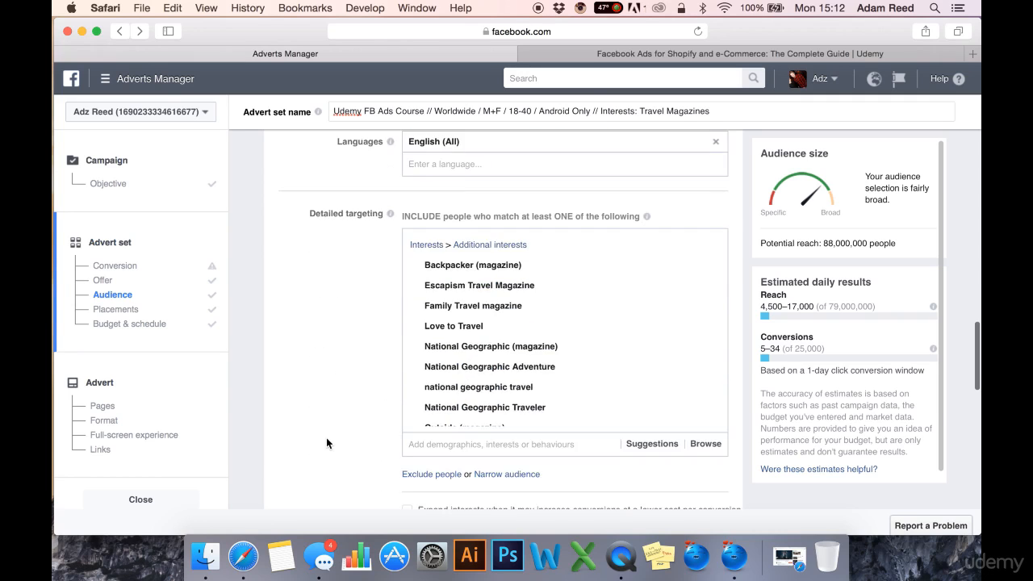
scroll(531, 350, down, 3)
scroll(531, 349, up, 5)
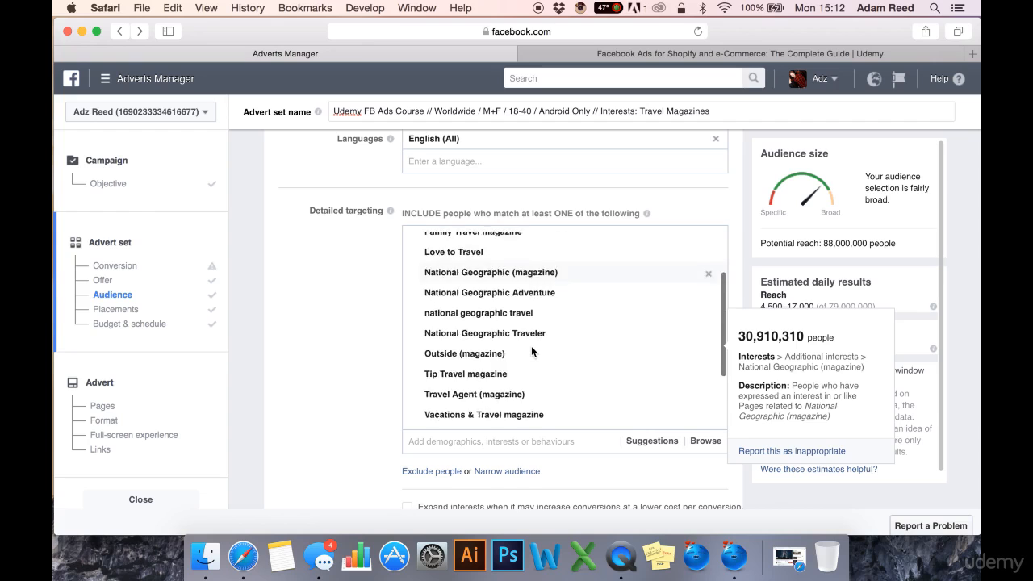
scroll(511, 391, down, 6)
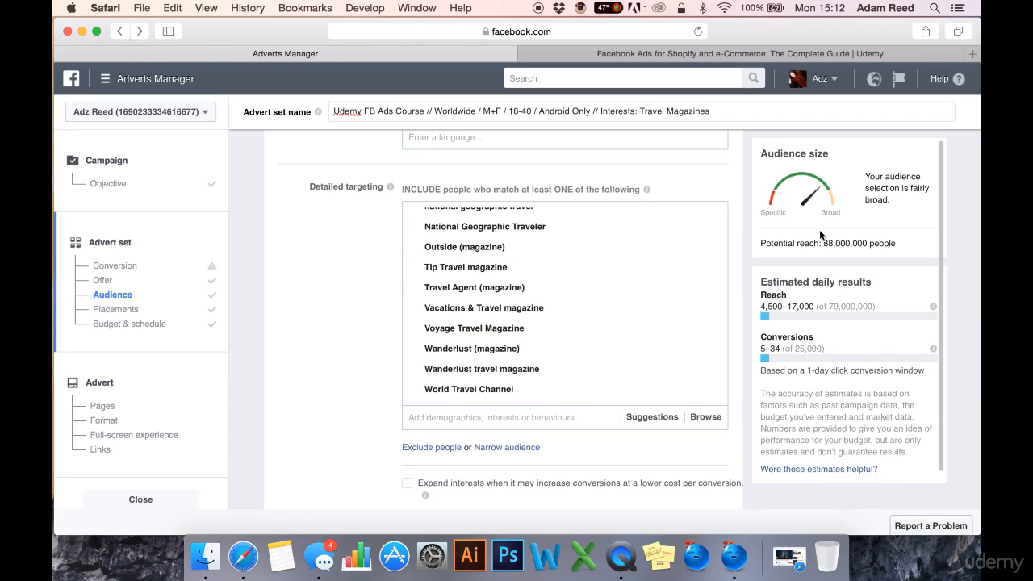
drag(839, 243, 868, 243)
click(336, 409)
scroll(335, 409, down, 2)
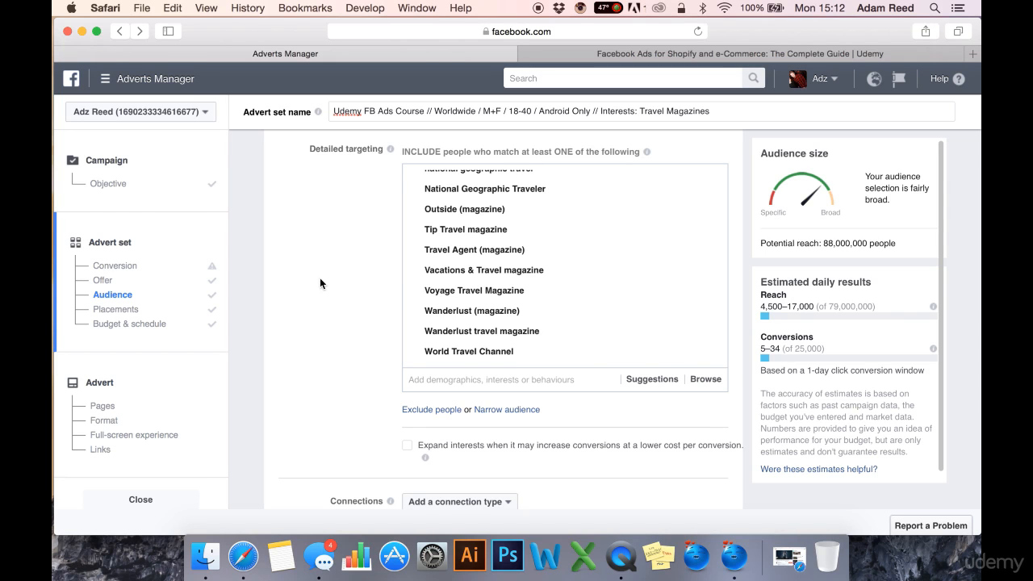
scroll(427, 250, up, 5)
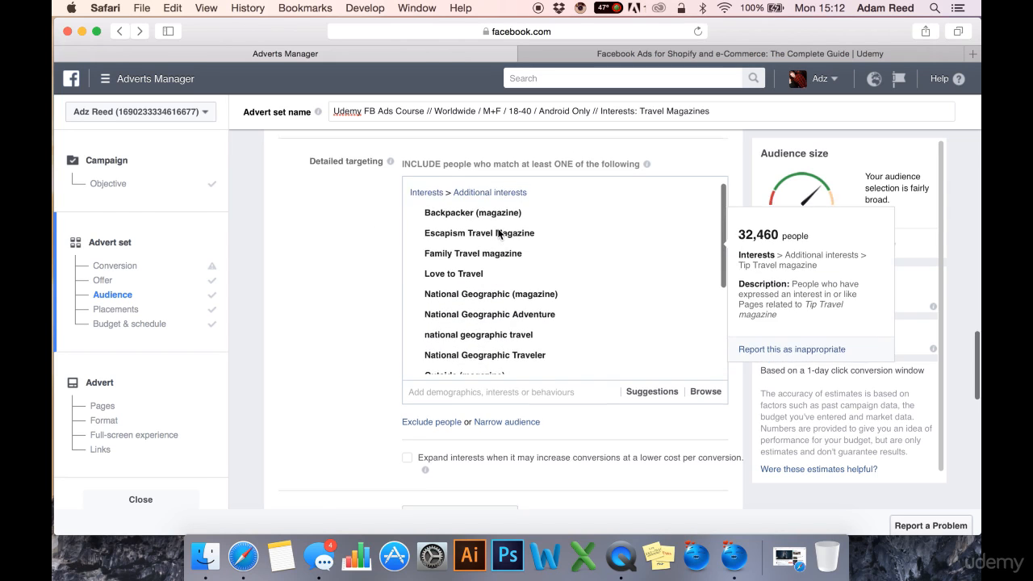
Narrow the audience with an empty must-also-match condition and append "+ Channels" to the advert set name.
scroll(375, 249, down, 3)
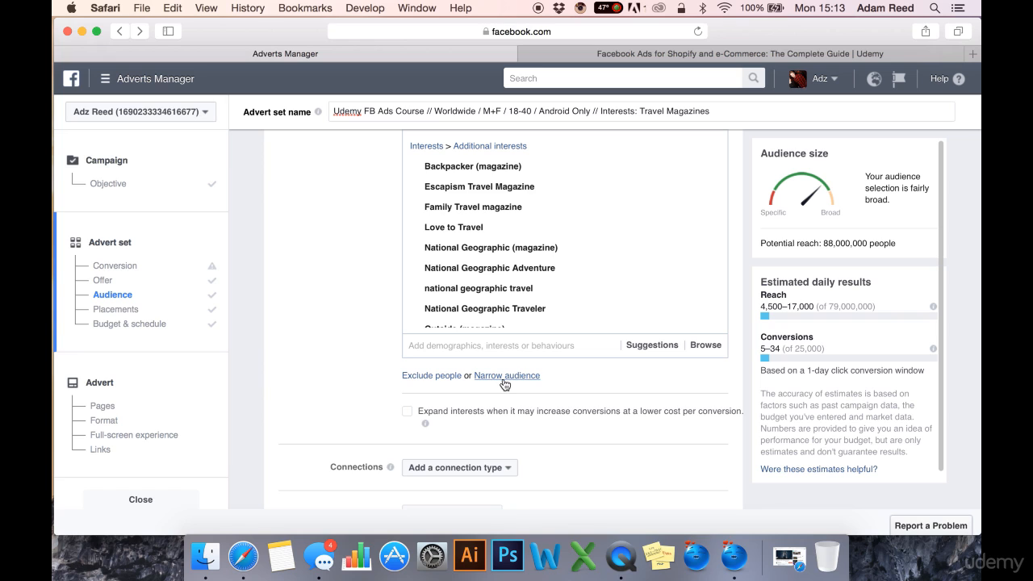
click(504, 378)
scroll(311, 381, down, 2)
scroll(317, 378, up, 3)
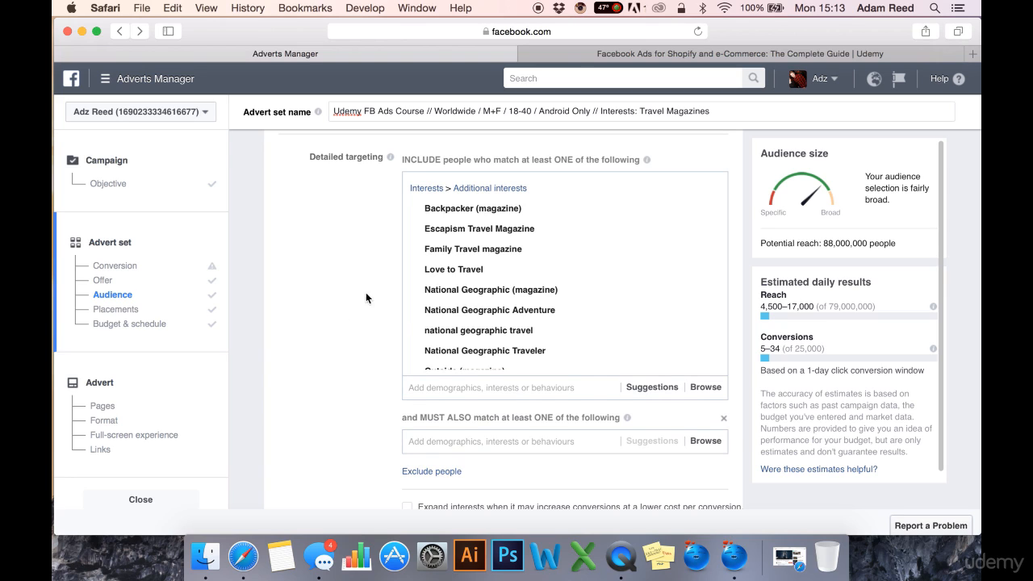
scroll(377, 407, down, 1)
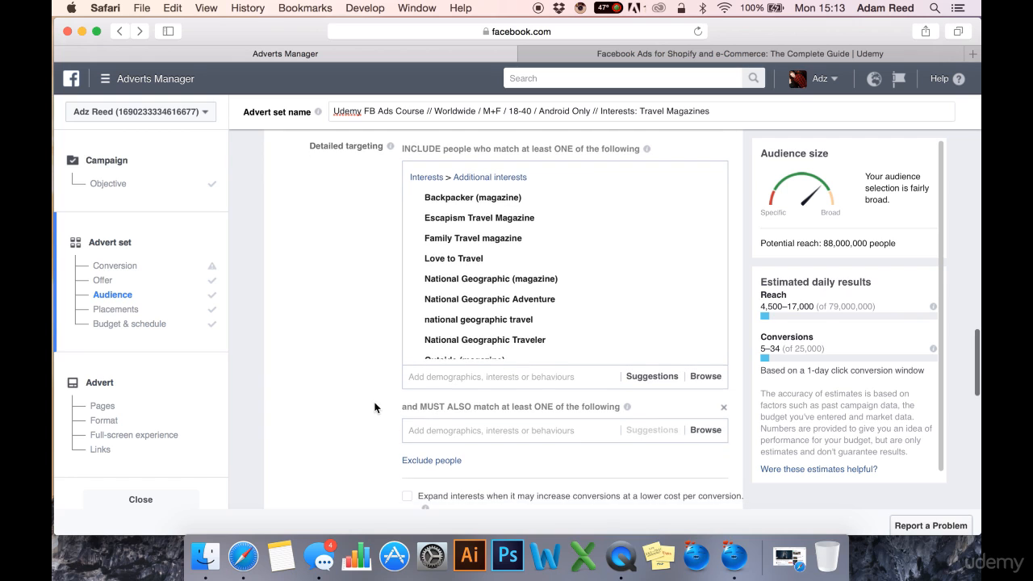
click(543, 426)
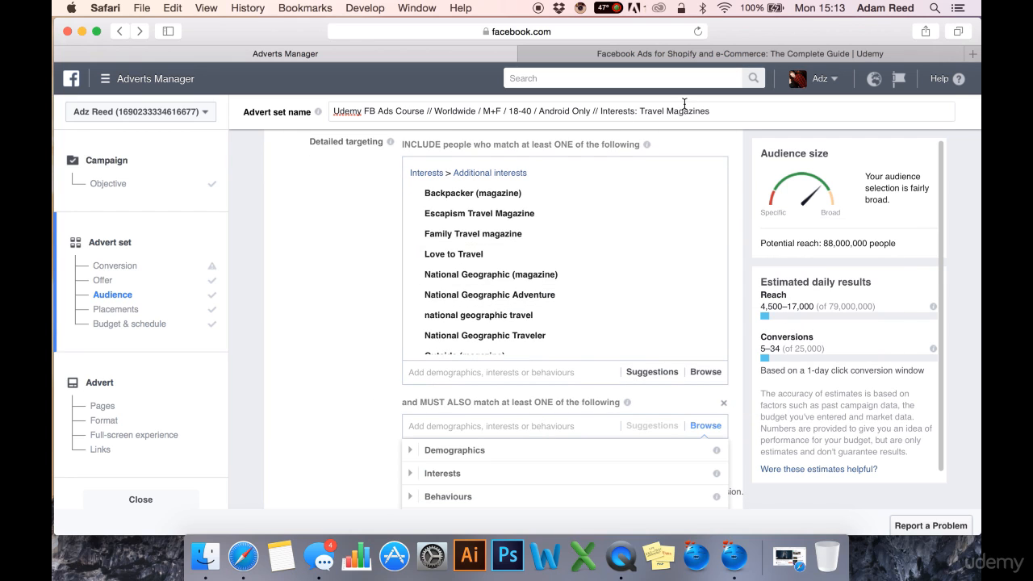
click(716, 113)
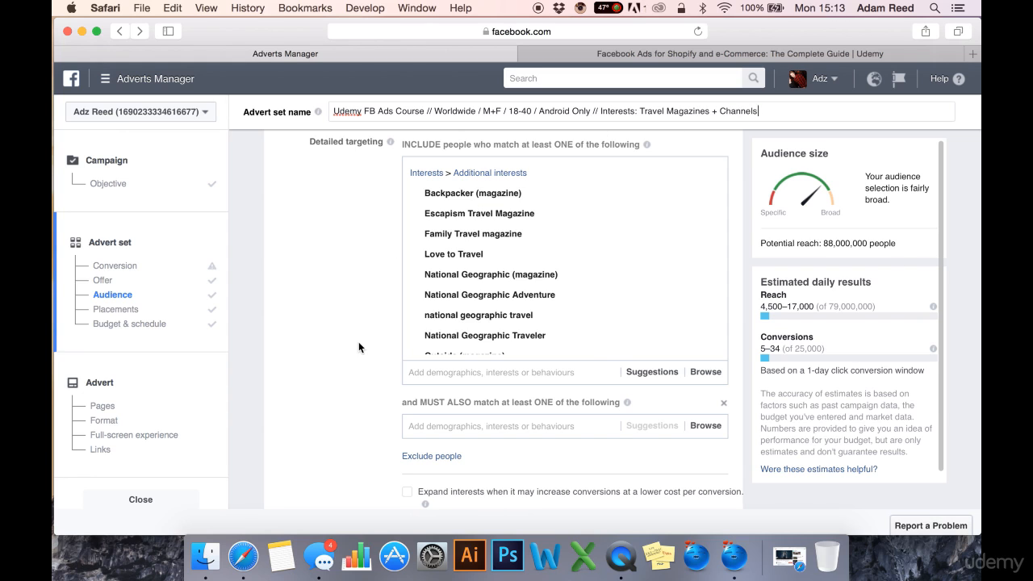
scroll(358, 347, down, 1)
click(453, 377)
text(nat)
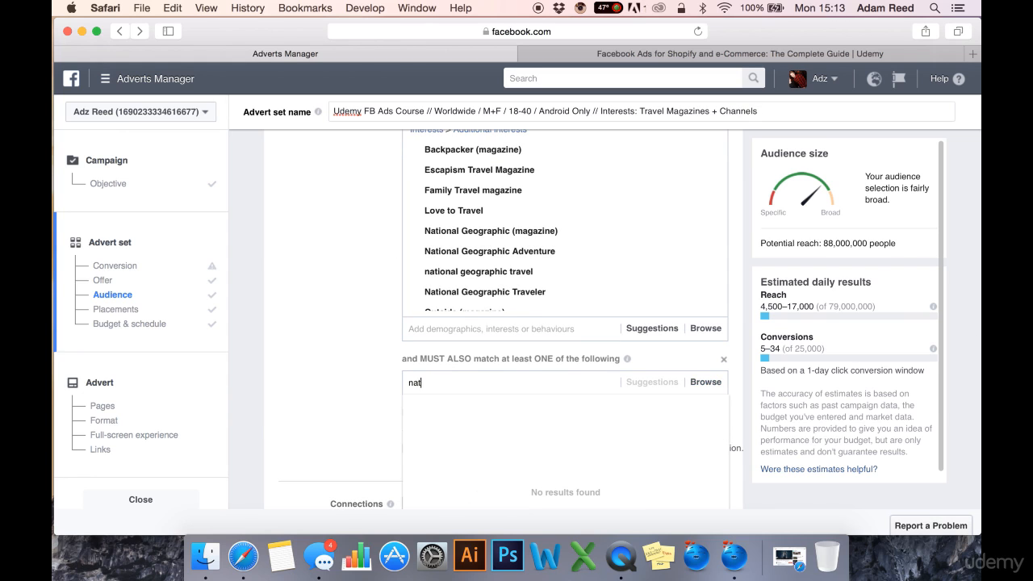
text(ional geogra)
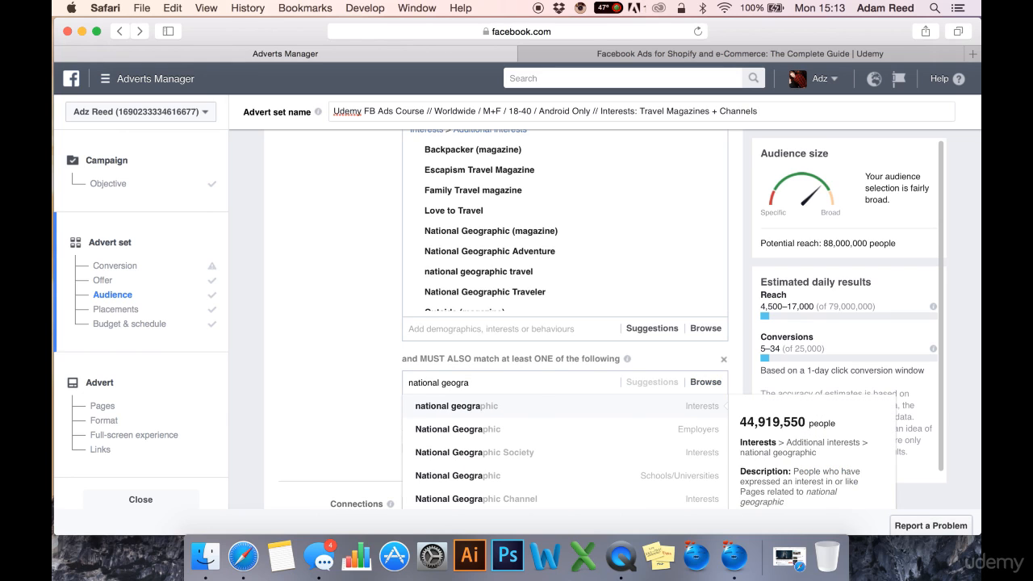
key(Return)
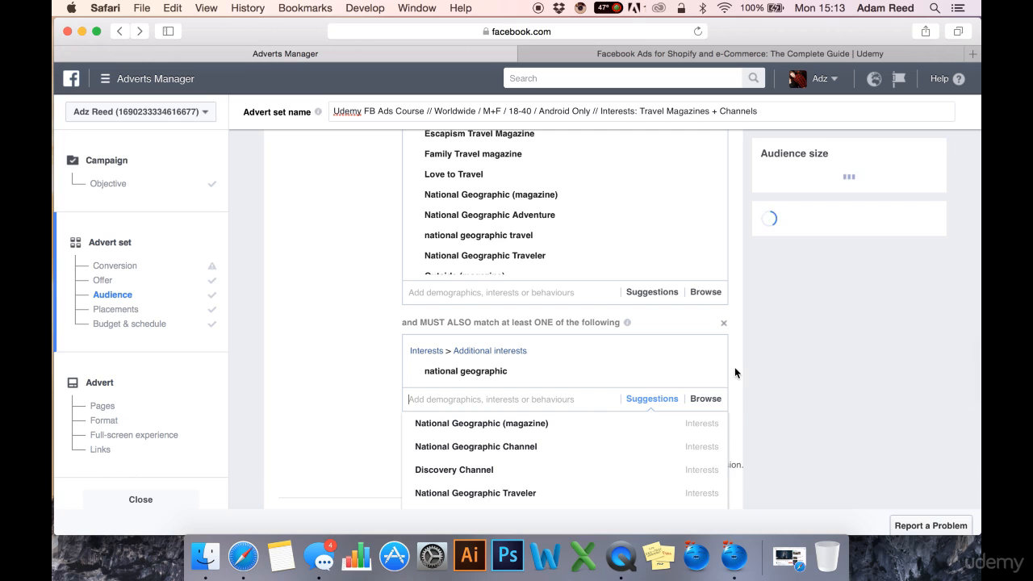
click(707, 376)
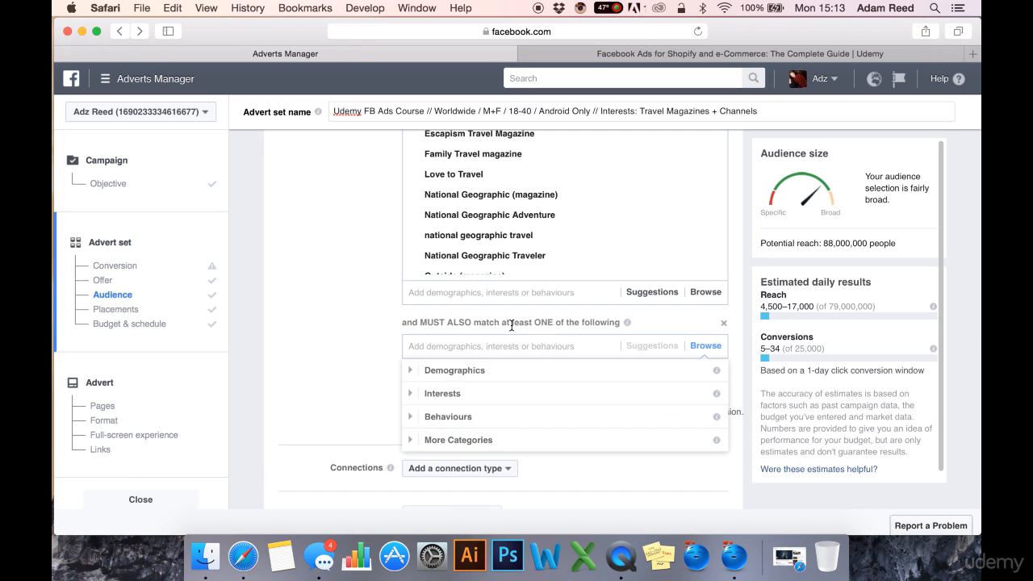
mouse_move(709, 259)
click(321, 338)
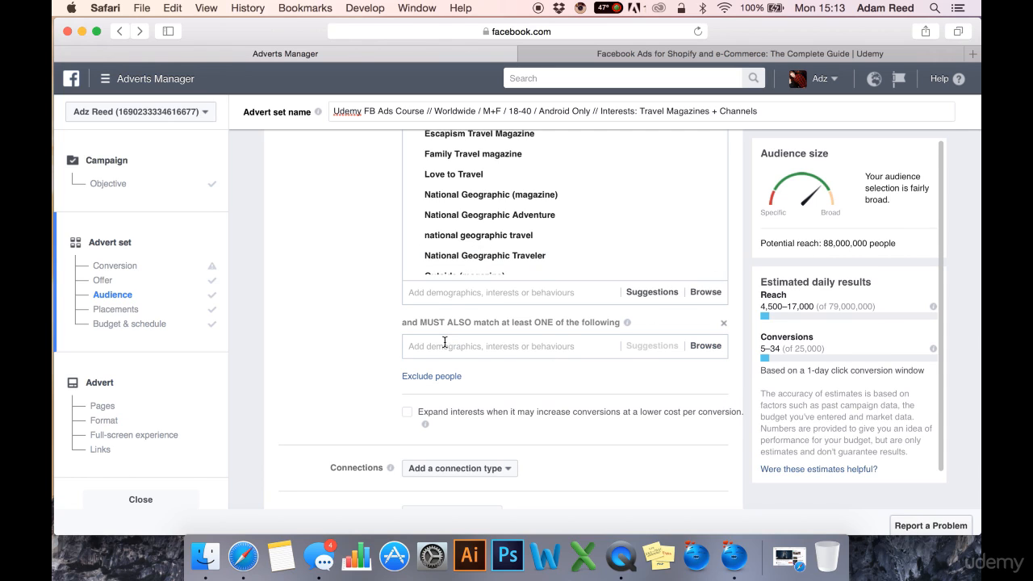
click(723, 325)
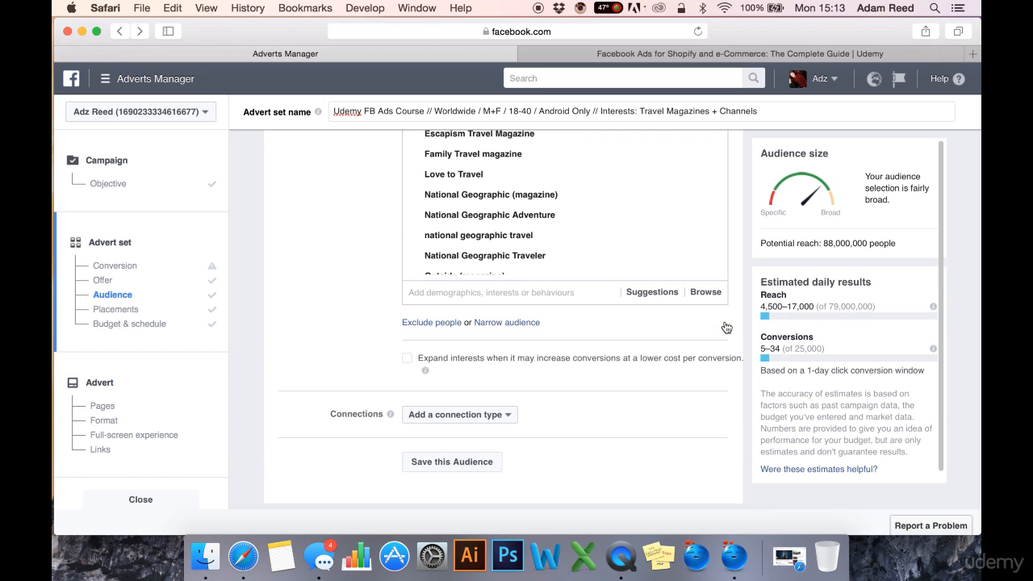
Narrow the audience to people who must also match the interest National Geographic Channel.
click(508, 322)
click(493, 349)
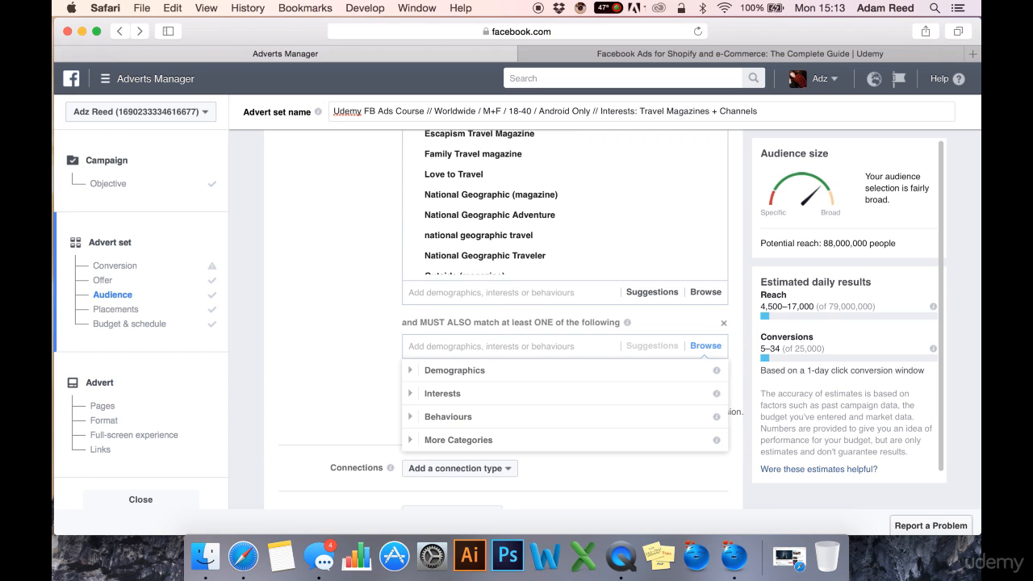
text(national geographic channel)
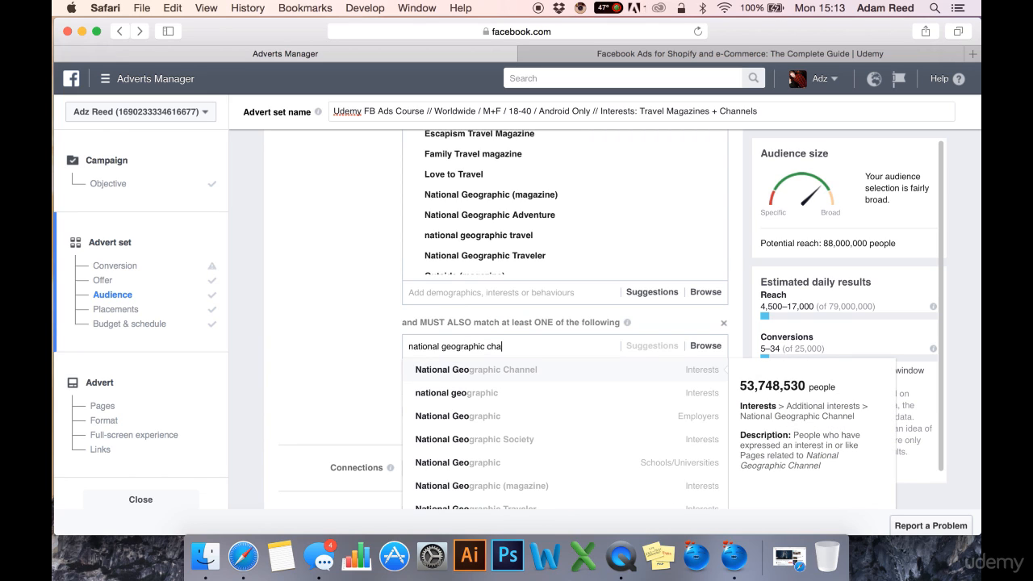
click(476, 371)
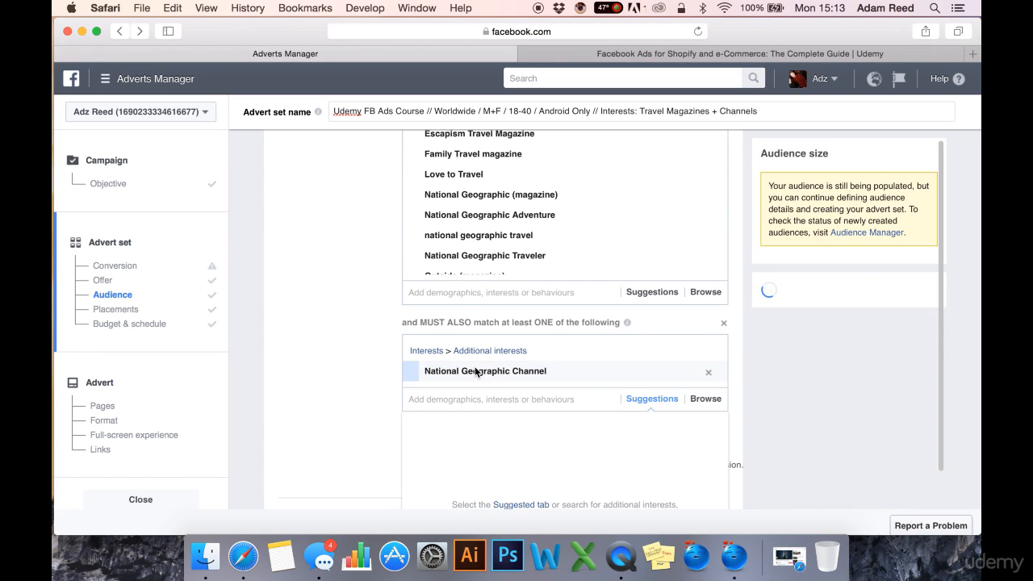
Add the suggested interests Discovery Channel, BBC Earth and BBC Wildlife to the must-also-match condition.
scroll(347, 404, down, 1)
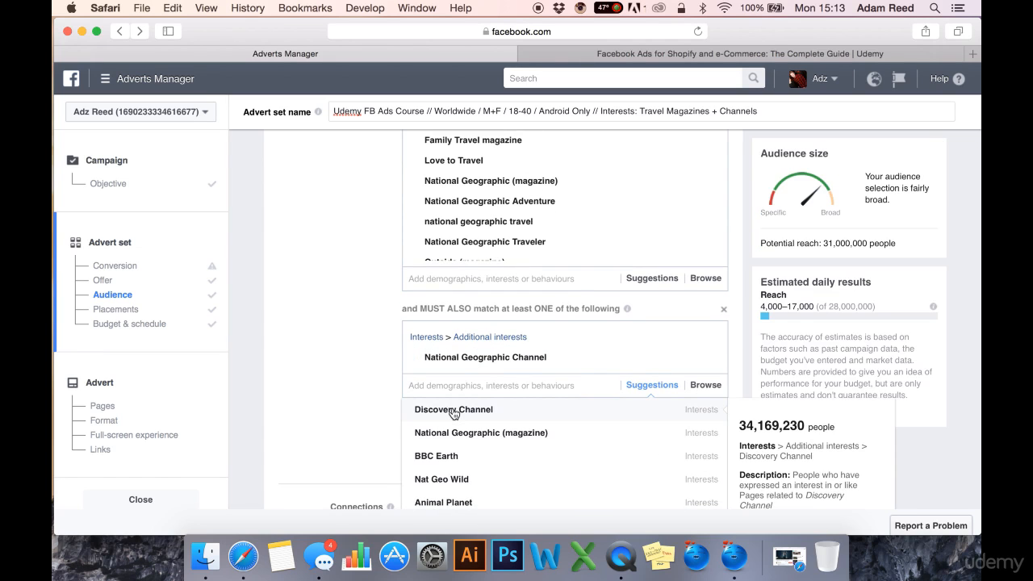
click(446, 413)
scroll(450, 417, down, 2)
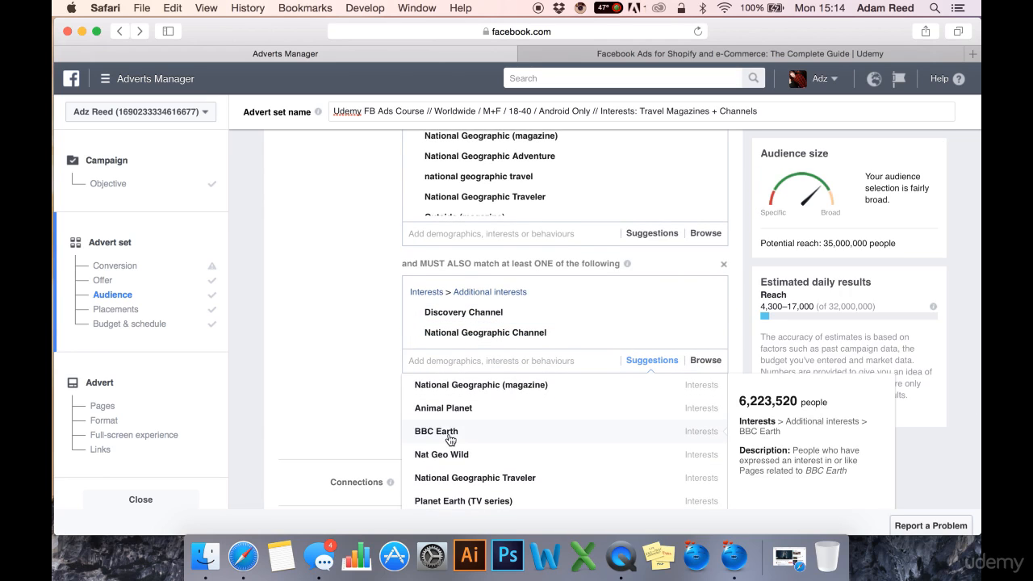
click(449, 430)
scroll(334, 409, down, 1)
scroll(387, 393, down, 1)
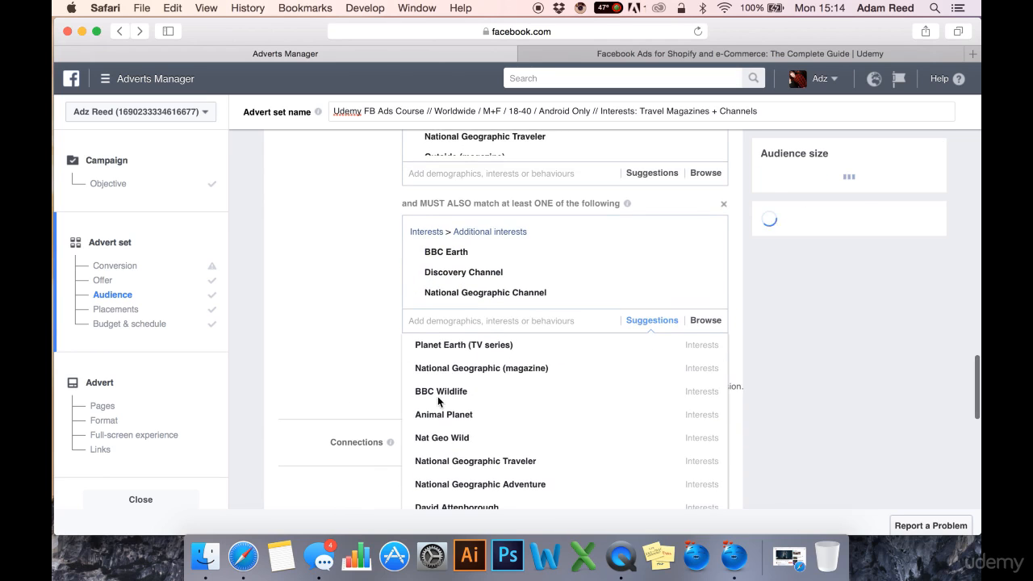
click(452, 391)
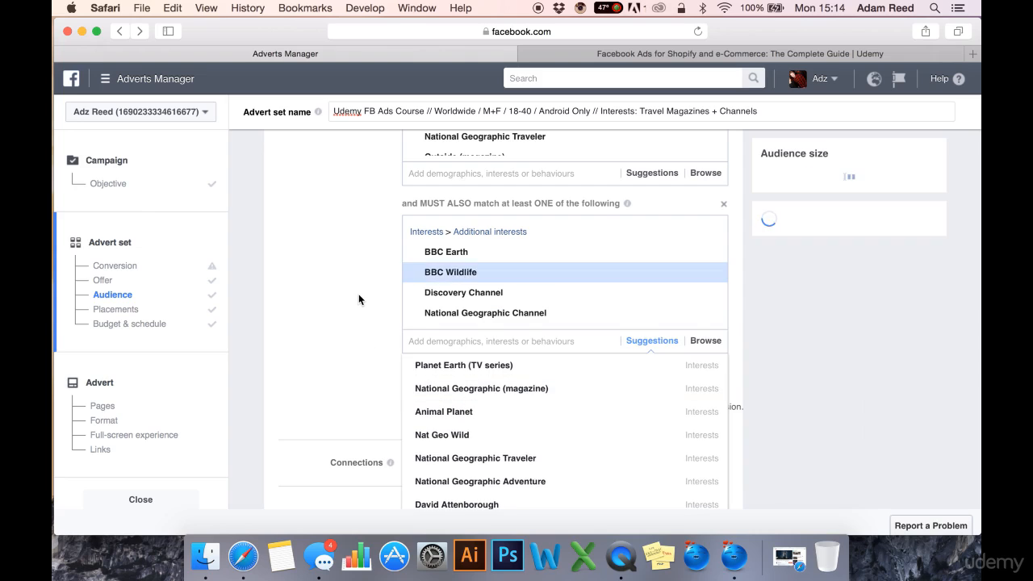
click(358, 296)
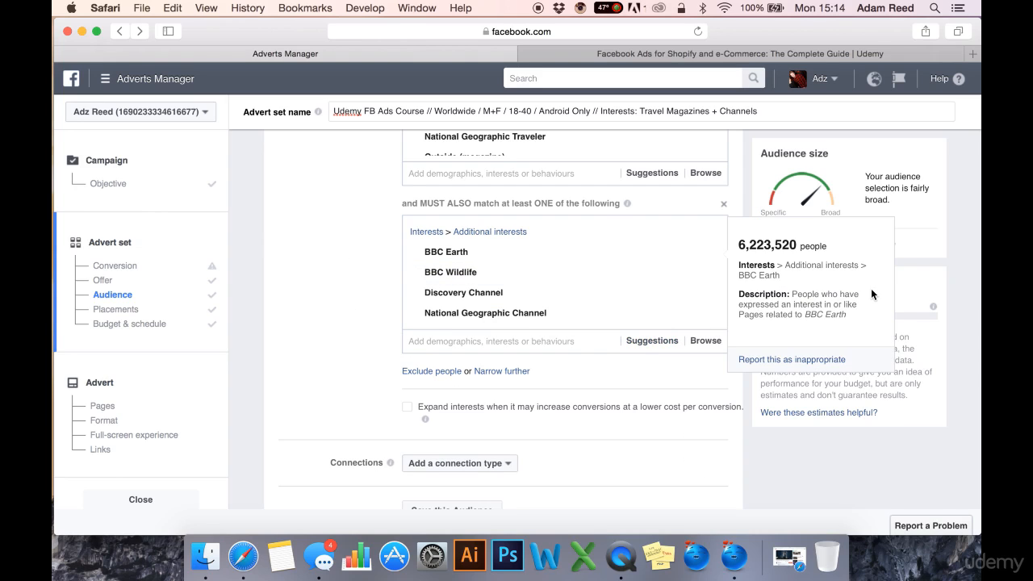
Check the audience's potential reach and go through the travel magazine interests and the channels that must also match.
drag(866, 242, 825, 240)
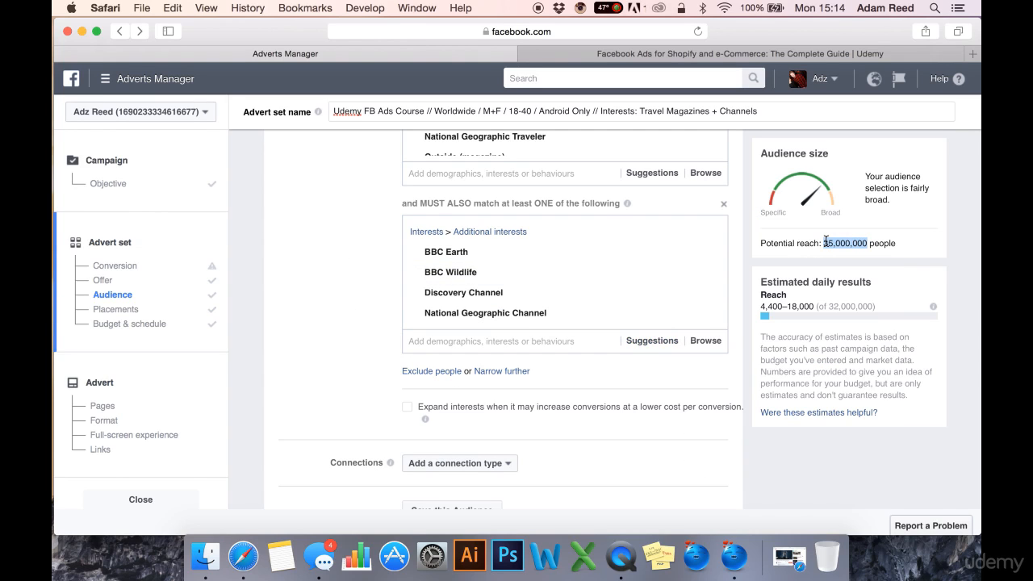
click(343, 251)
scroll(343, 251, up, 5)
scroll(379, 440, down, 3)
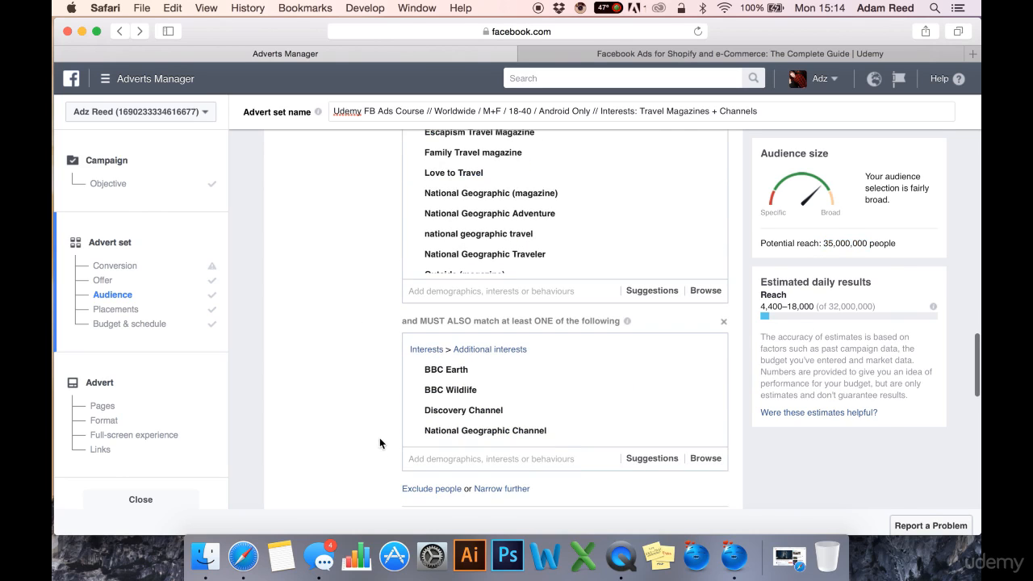
mouse_move(500, 364)
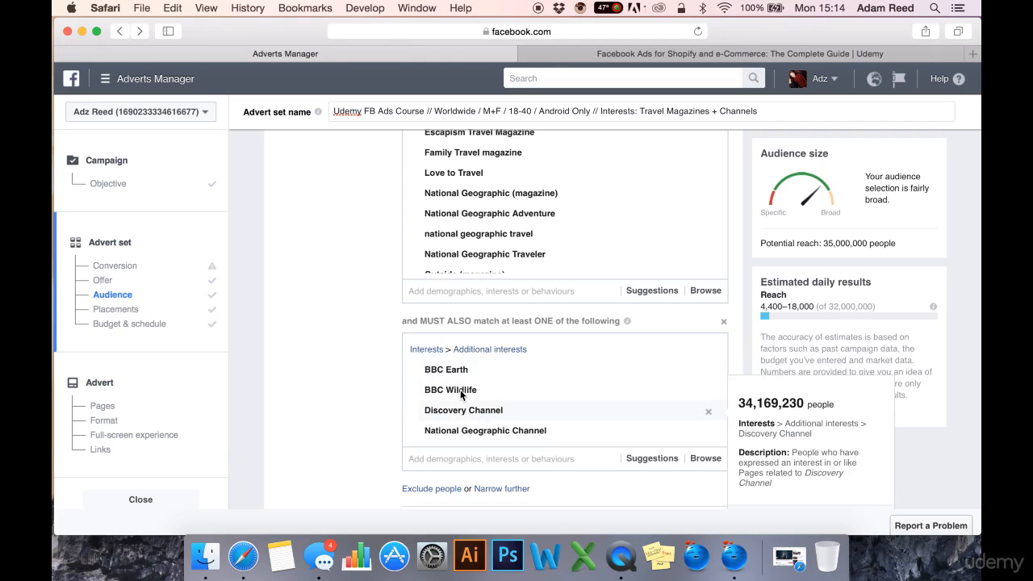
scroll(311, 273, up, 1)
scroll(311, 272, up, 4)
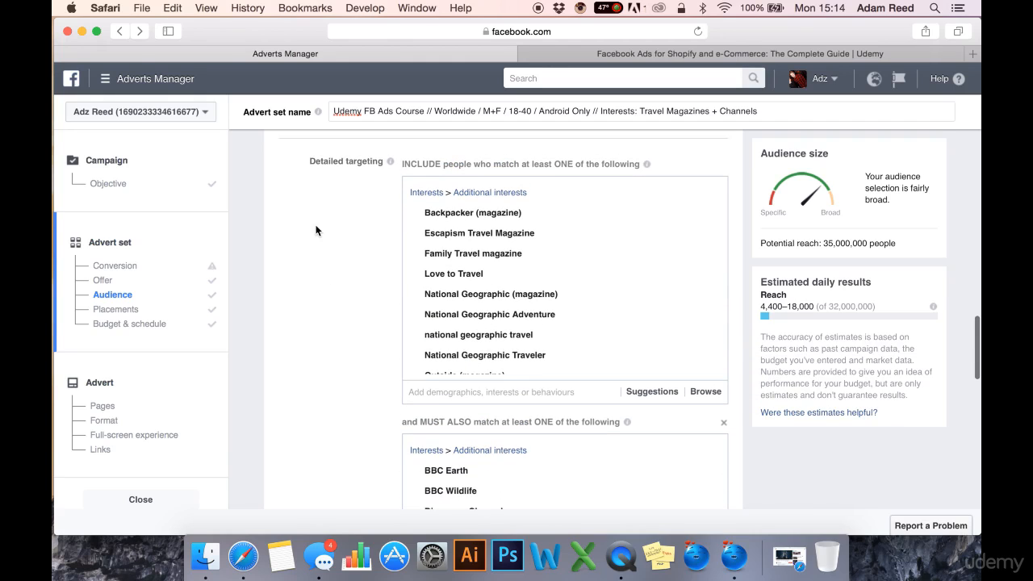
mouse_move(523, 231)
scroll(513, 331, down, 4)
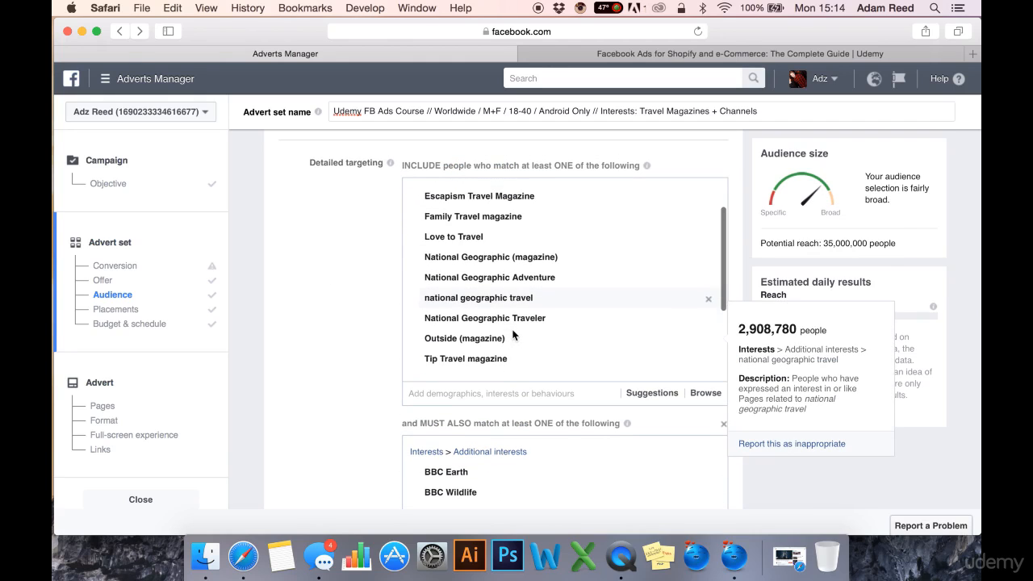
scroll(513, 327, down, 2)
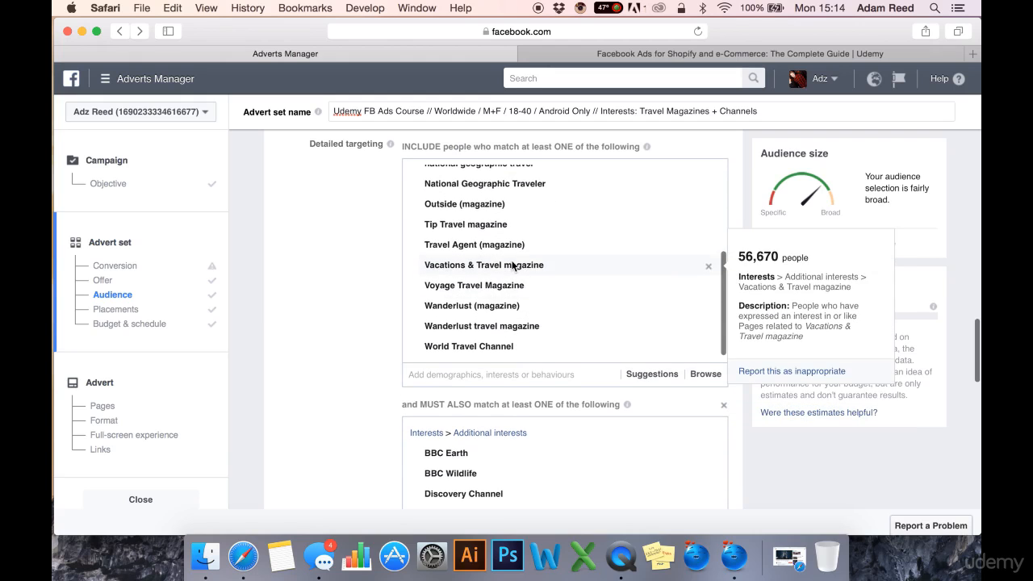
scroll(514, 262, up, 5)
scroll(347, 320, up, 3)
scroll(346, 322, down, 5)
scroll(497, 333, up, 1)
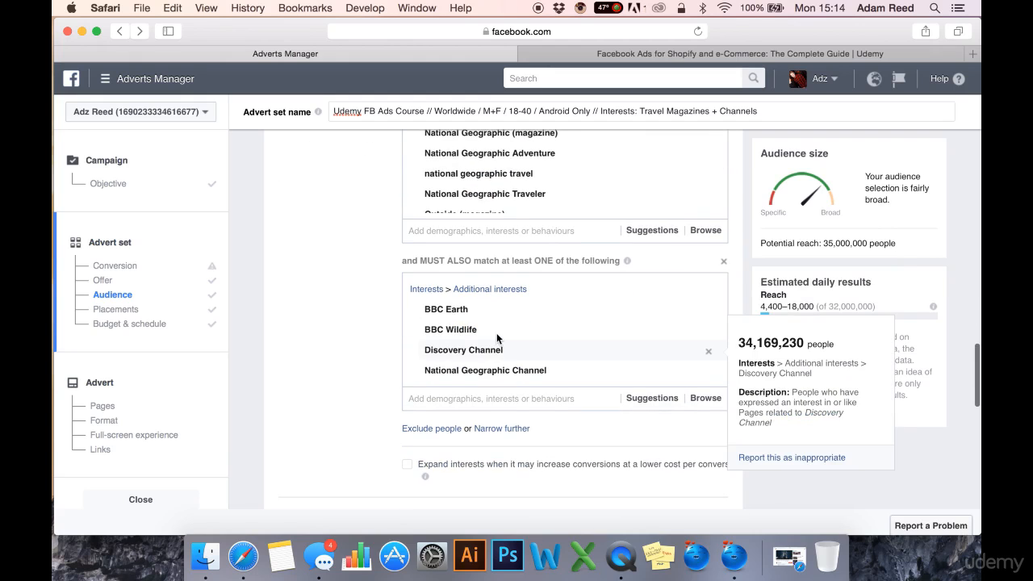
Review the audience's location, age, gender and language settings together with both detailed targeting conditions.
scroll(352, 237, up, 3)
scroll(347, 230, up, 10)
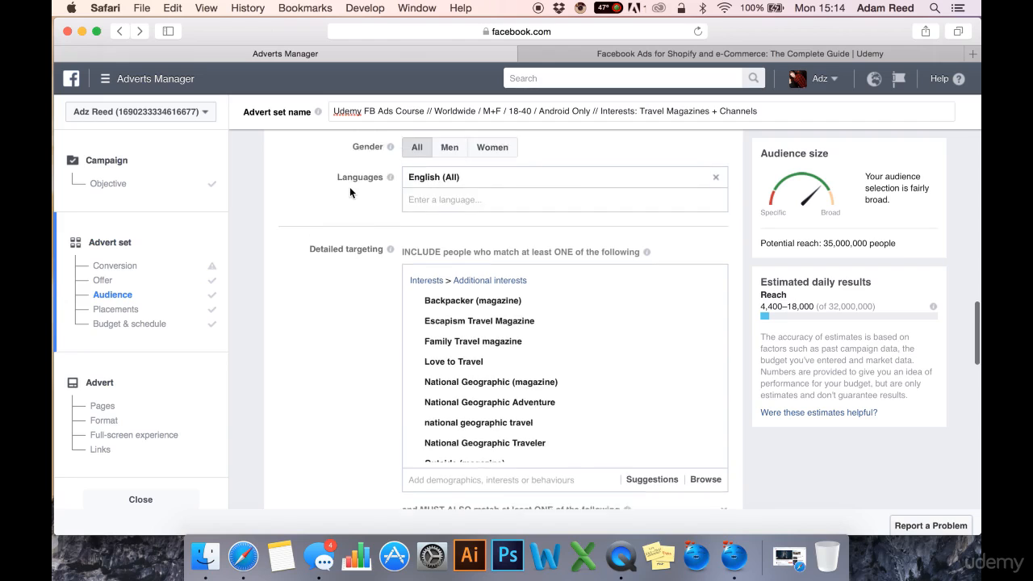
scroll(346, 266, down, 1)
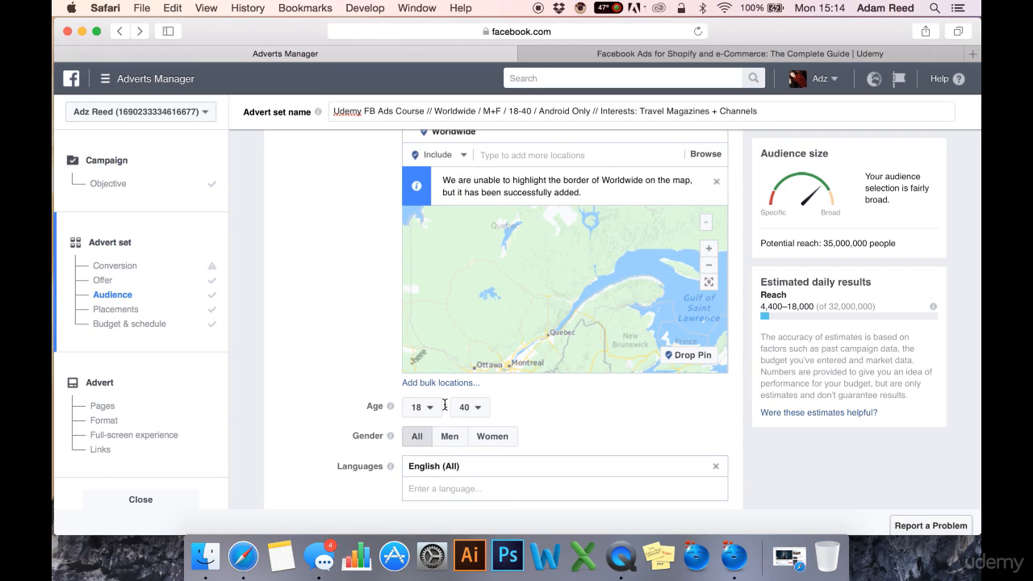
scroll(376, 284, up, 2)
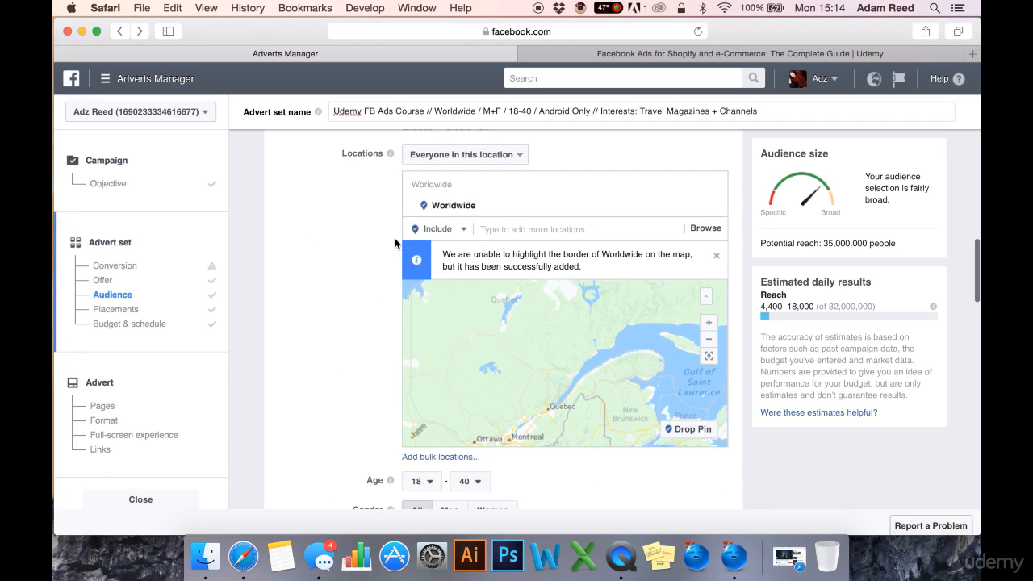
scroll(364, 331, down, 8)
scroll(364, 337, down, 2)
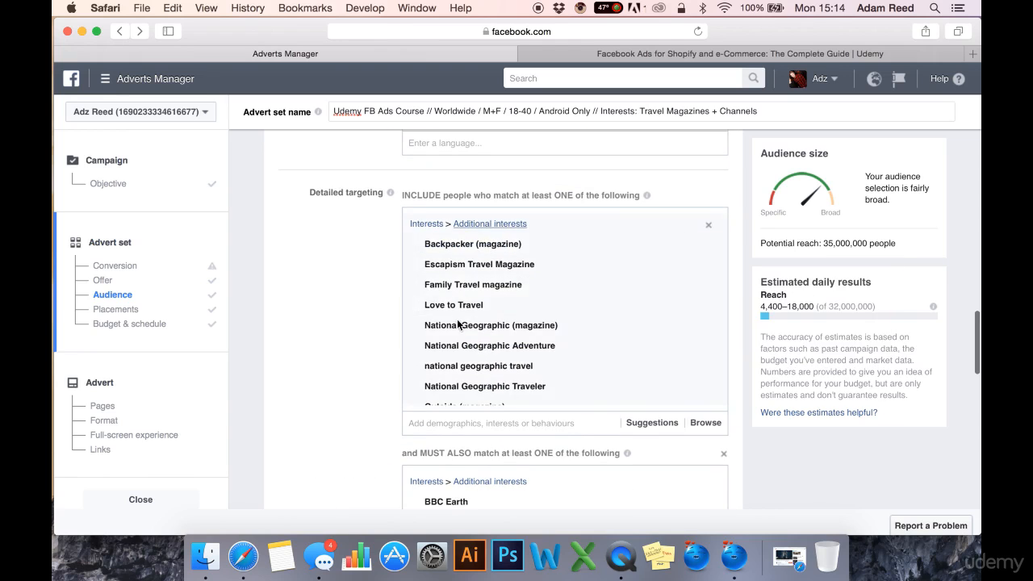
scroll(334, 330, down, 5)
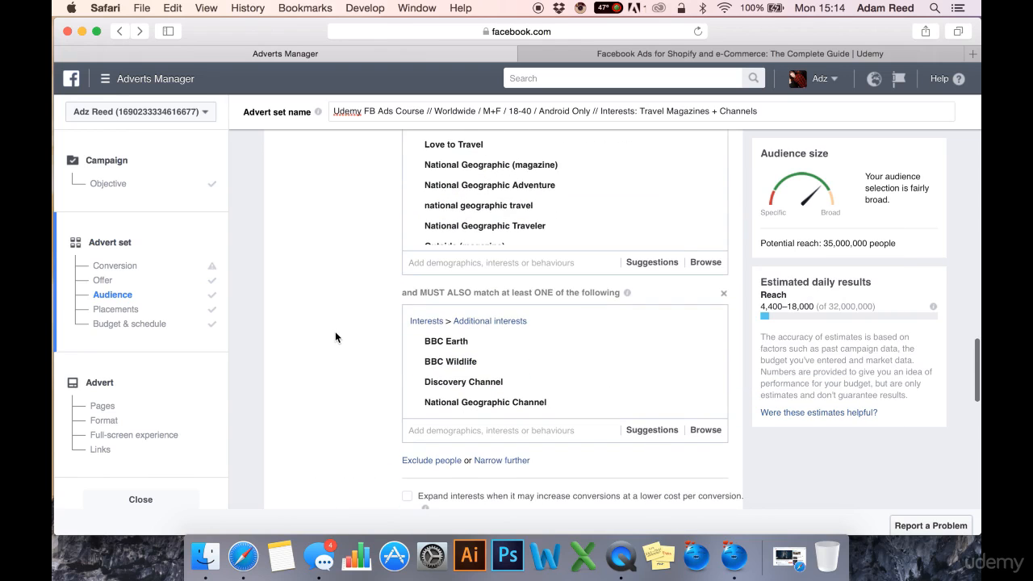
scroll(490, 363, down, 1)
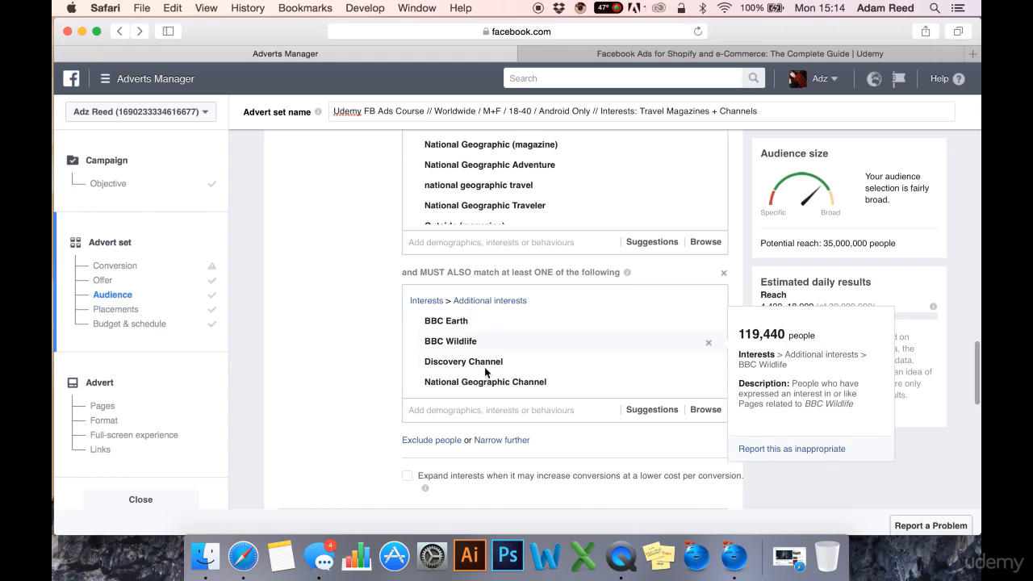
scroll(376, 267, up, 2)
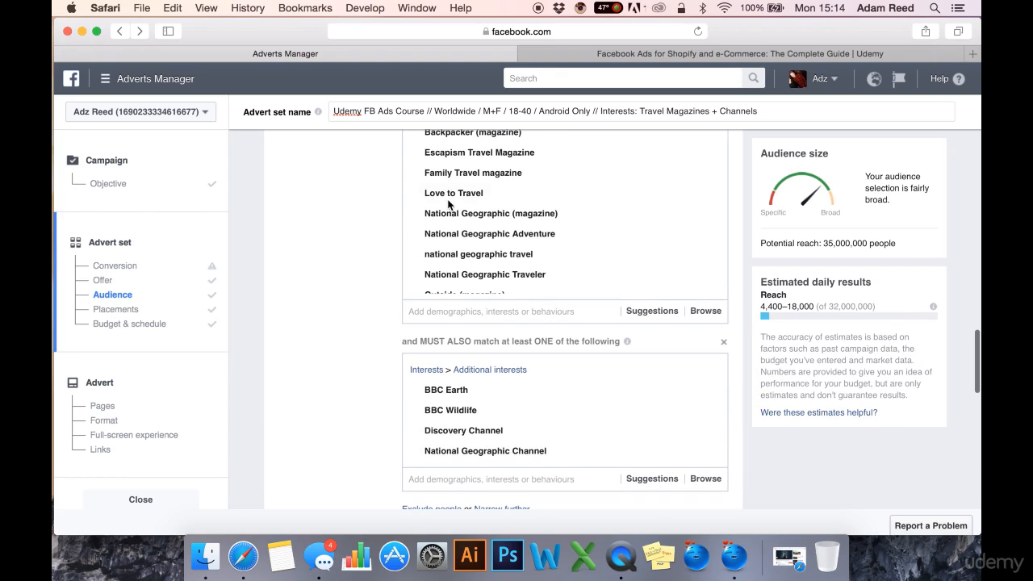
Narrow the audience further with a second must-also-match condition and append "+ Celebrities" to the advert set name.
scroll(342, 338, down, 4)
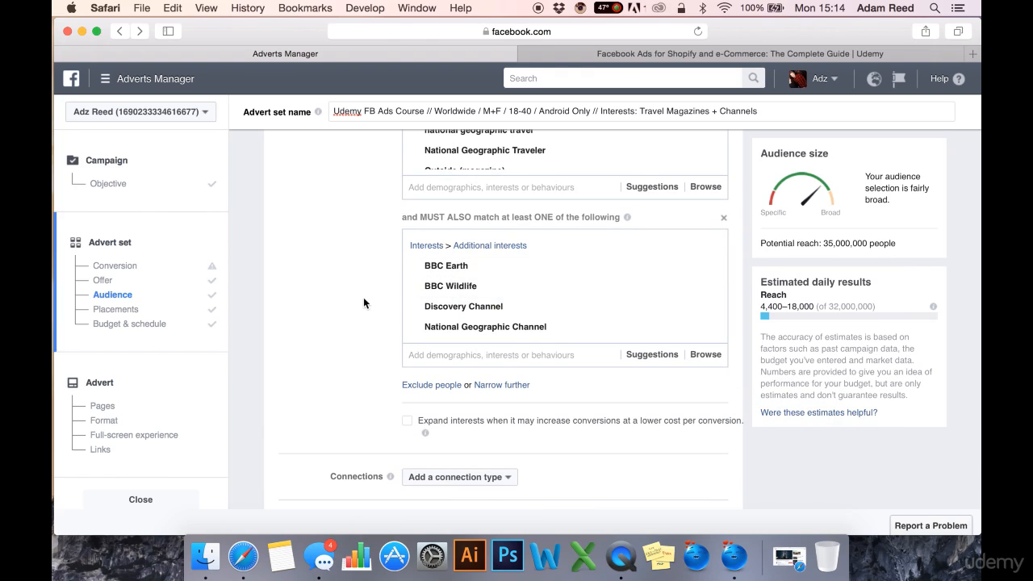
scroll(360, 296, down, 1)
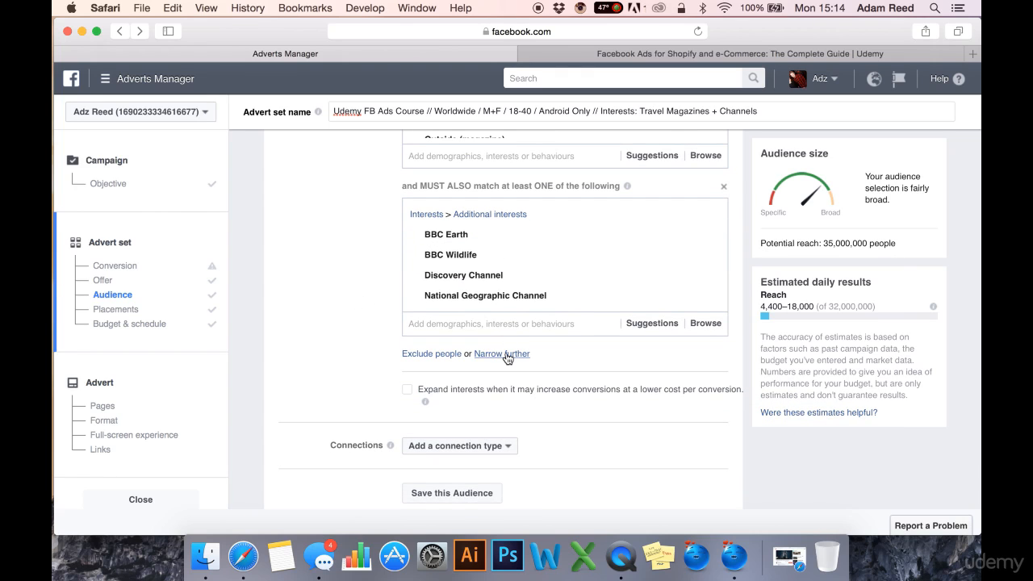
click(507, 354)
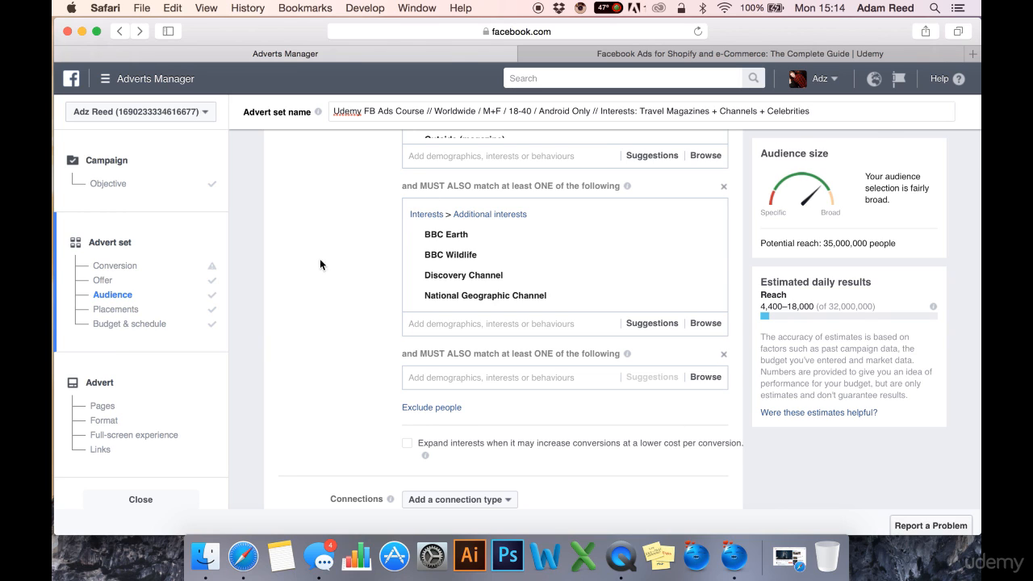
Add the interests Ray Mears and Bear Grylls to the new, empty must-also-match condition.
scroll(387, 323, down, 1)
click(457, 364)
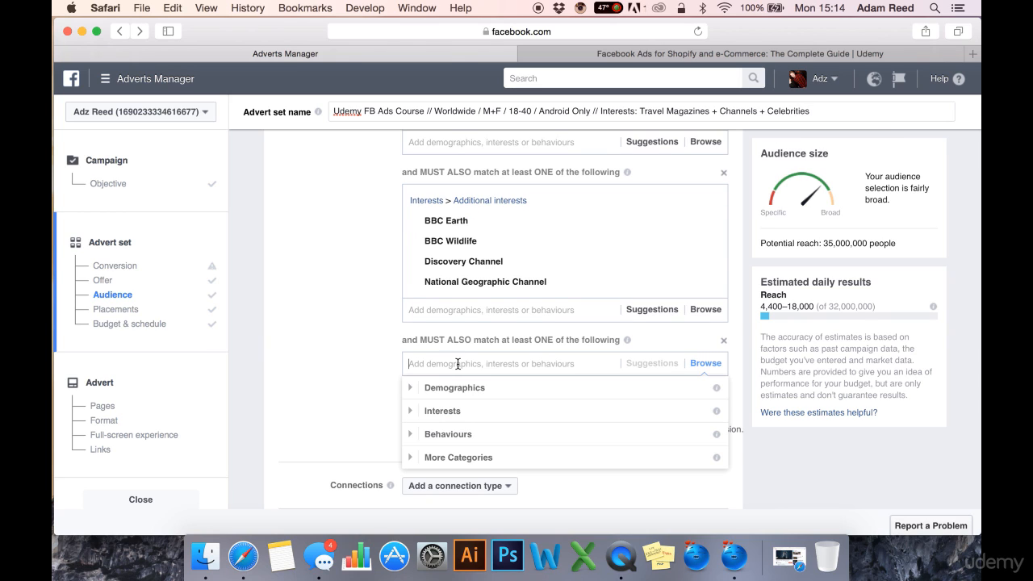
text(ray)
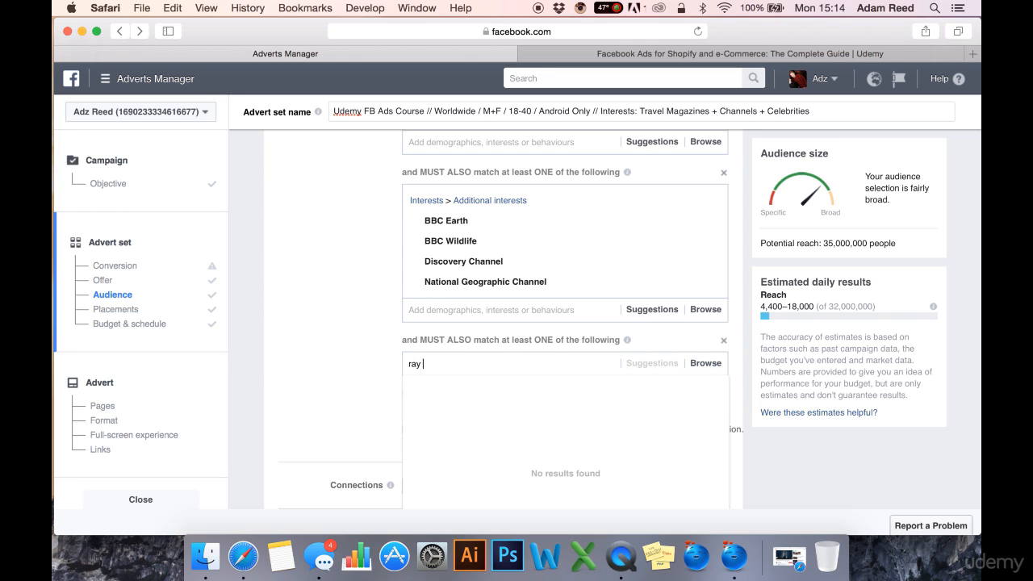
text( mears)
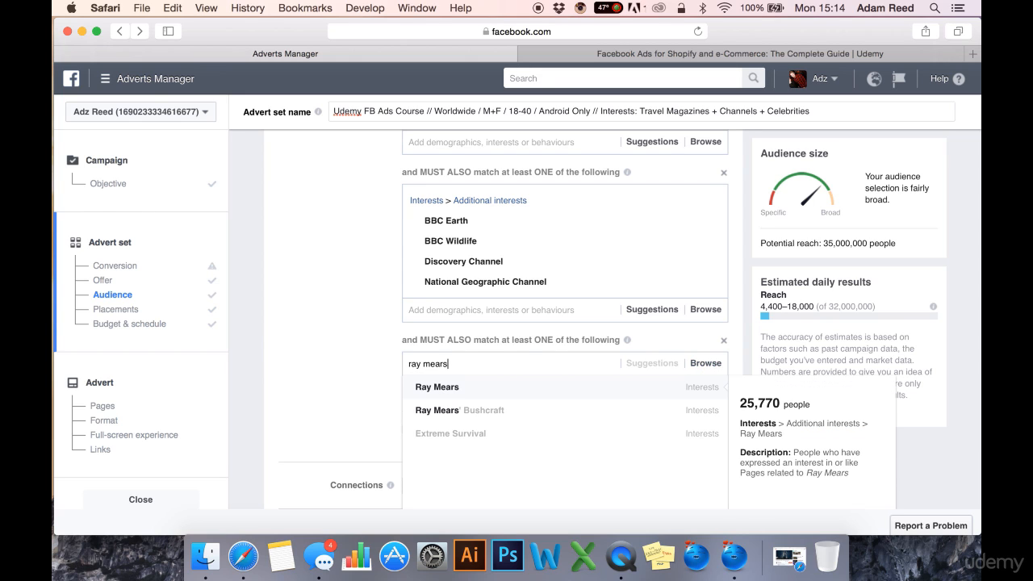
key(Return)
text(bea)
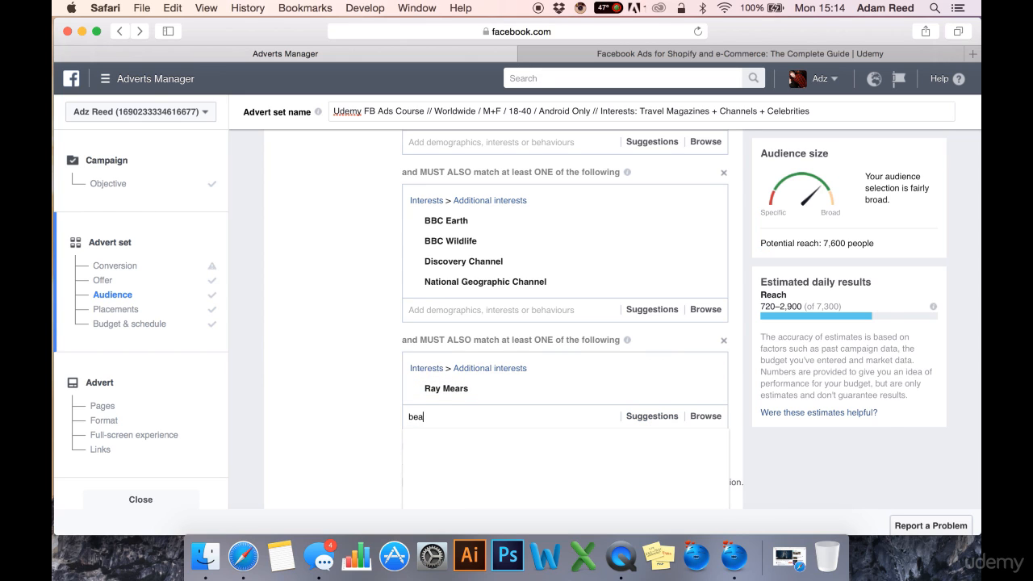
text(r gr )
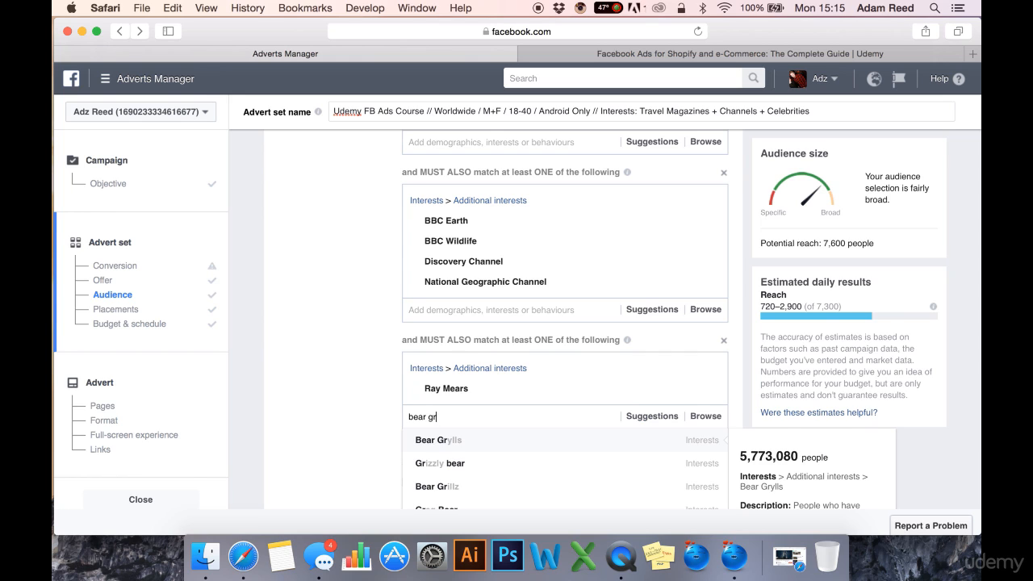
text(gr)
key(Return)
Add the interest David Attenborough to the celebrities must-also-match condition.
text(dav)
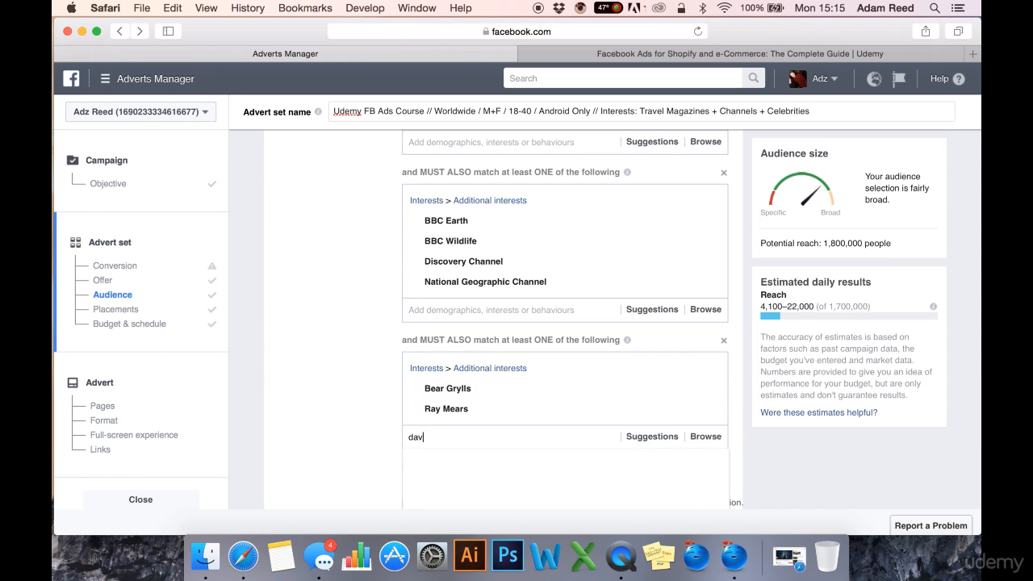
text(id aten)
key(BackSpace)
key(BackSpace)
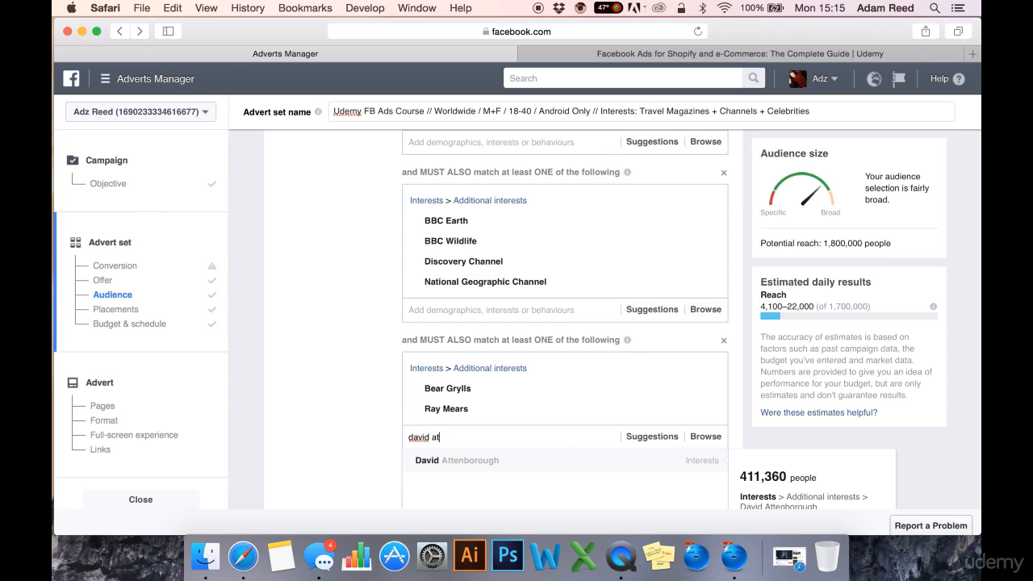
key(BackSpace)
key(BackSpace)
key(BackSpace)
key(Return)
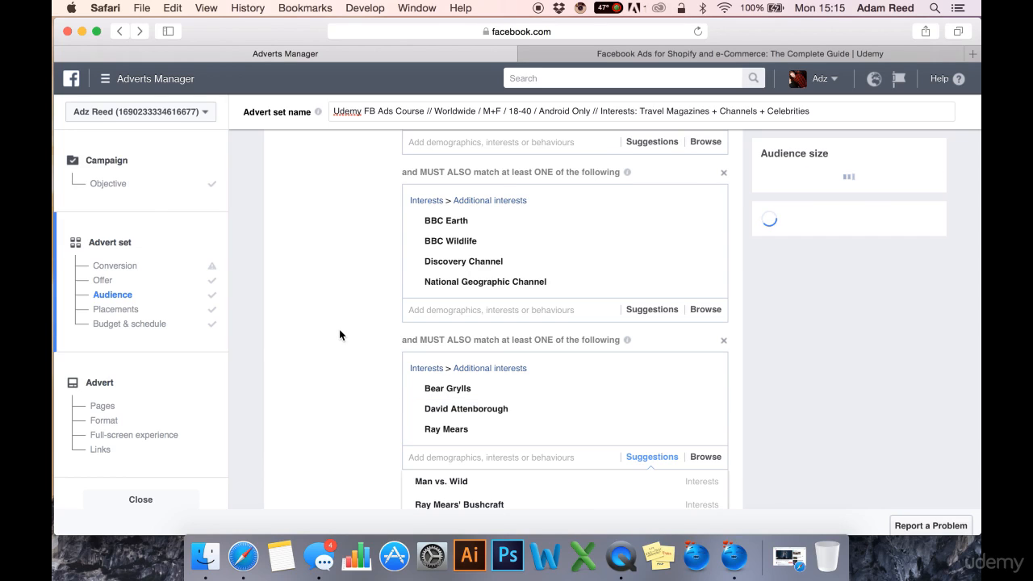
Check the narrowed audience's potential reach and review the magazine, channel and celebrity targeting conditions.
scroll(338, 335, down, 1)
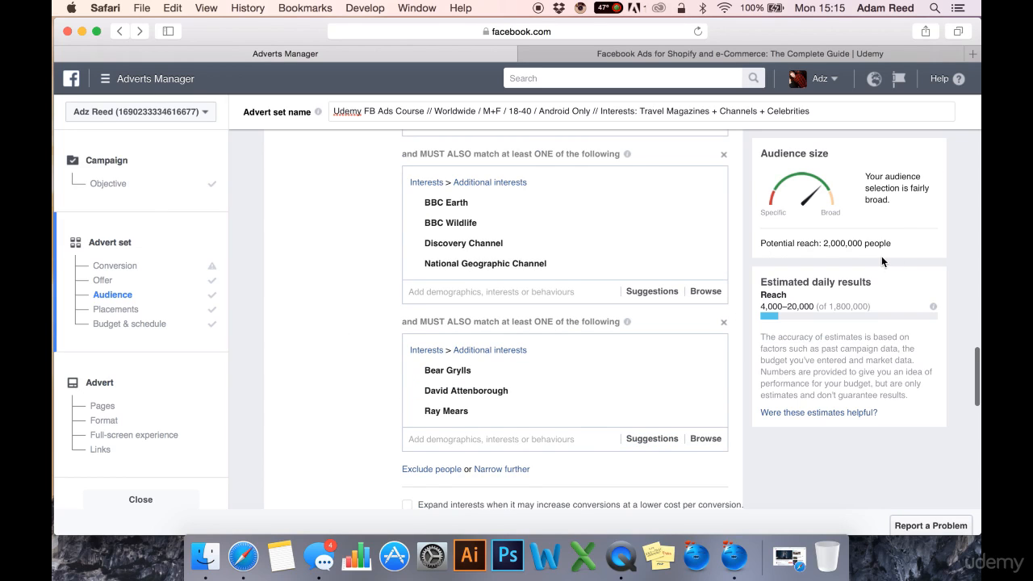
drag(862, 242, 829, 242)
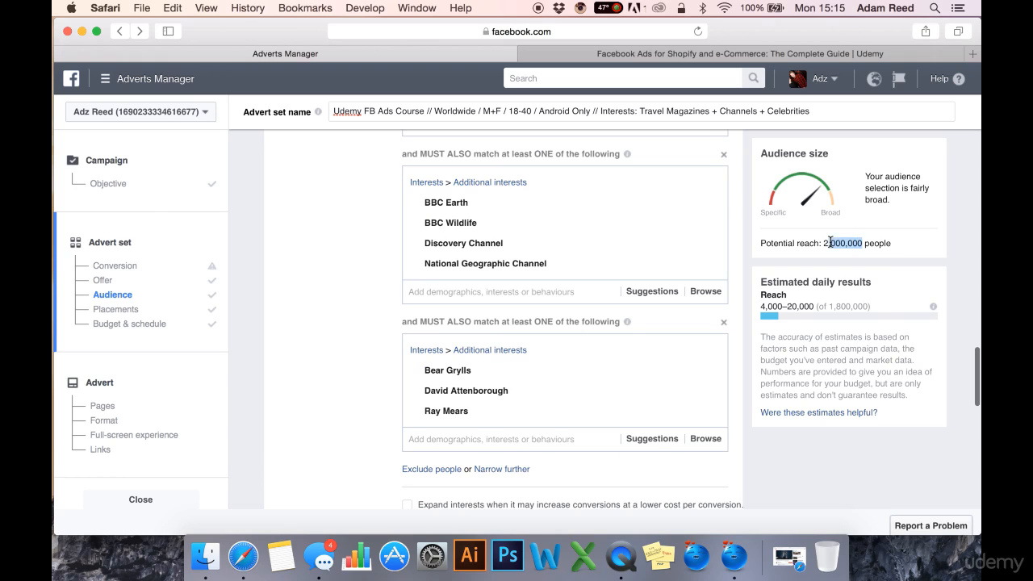
click(306, 247)
scroll(306, 247, up, 4)
scroll(309, 251, down, 4)
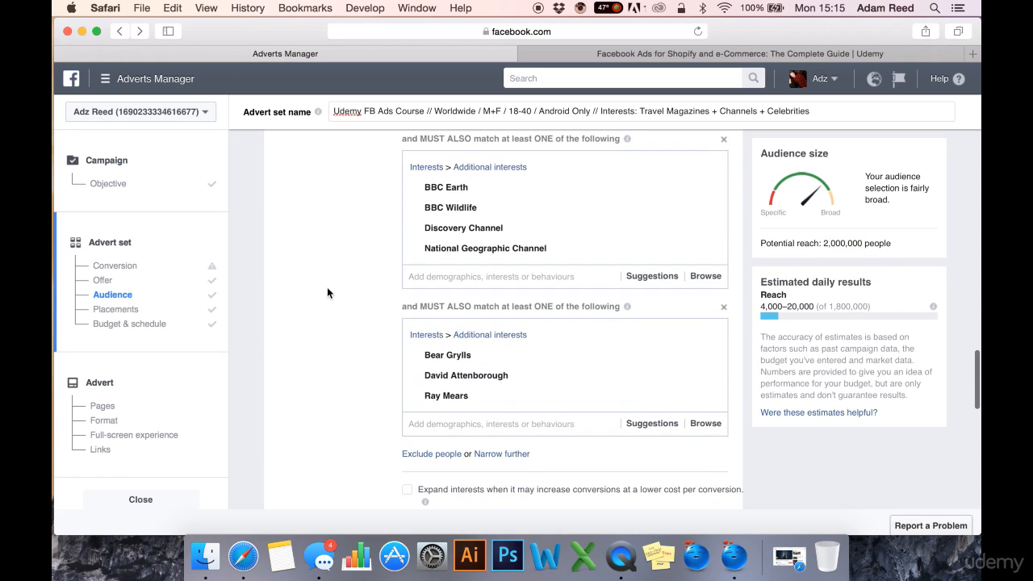
scroll(327, 292, up, 5)
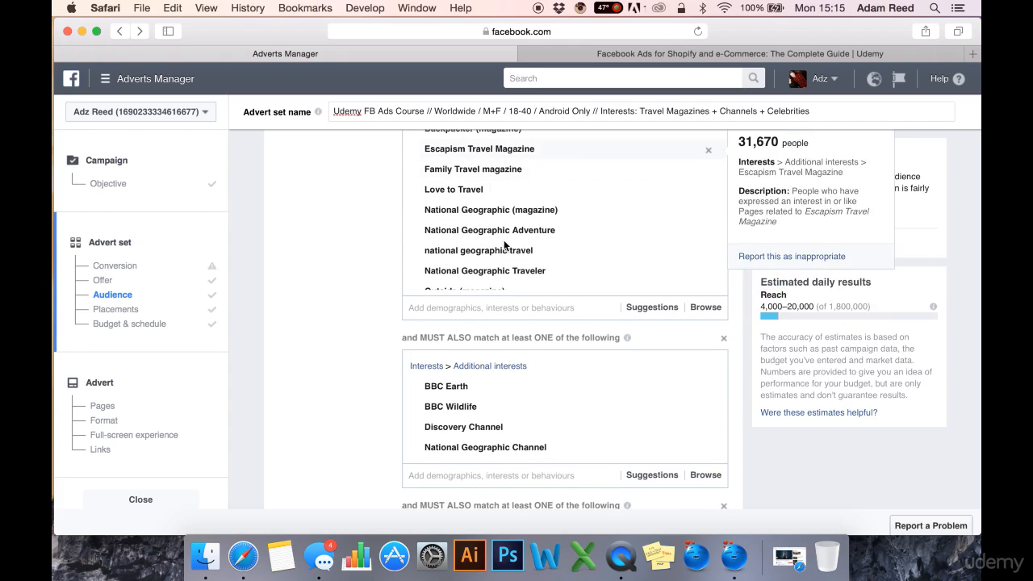
scroll(339, 281, down, 5)
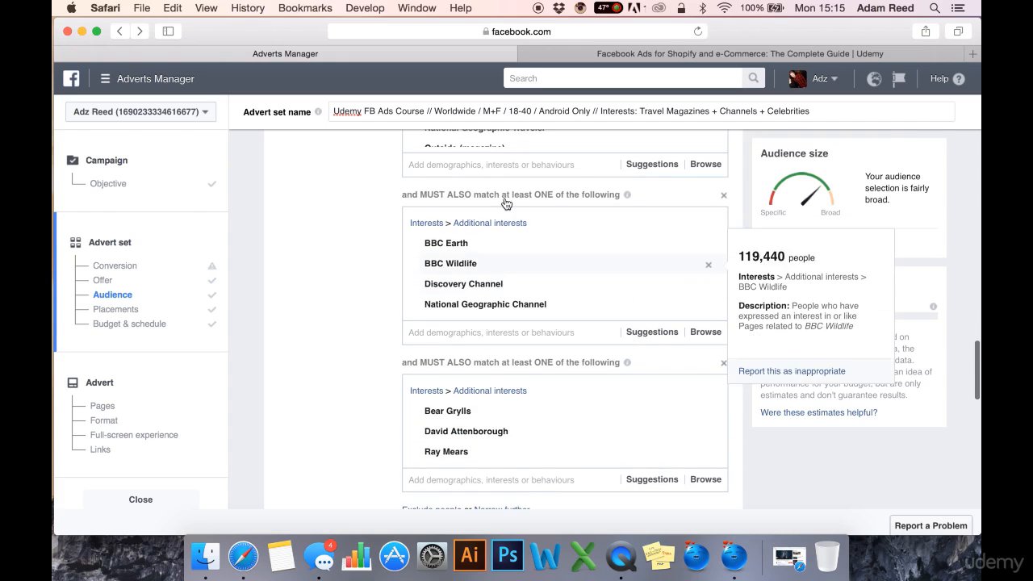
scroll(464, 367, down, 3)
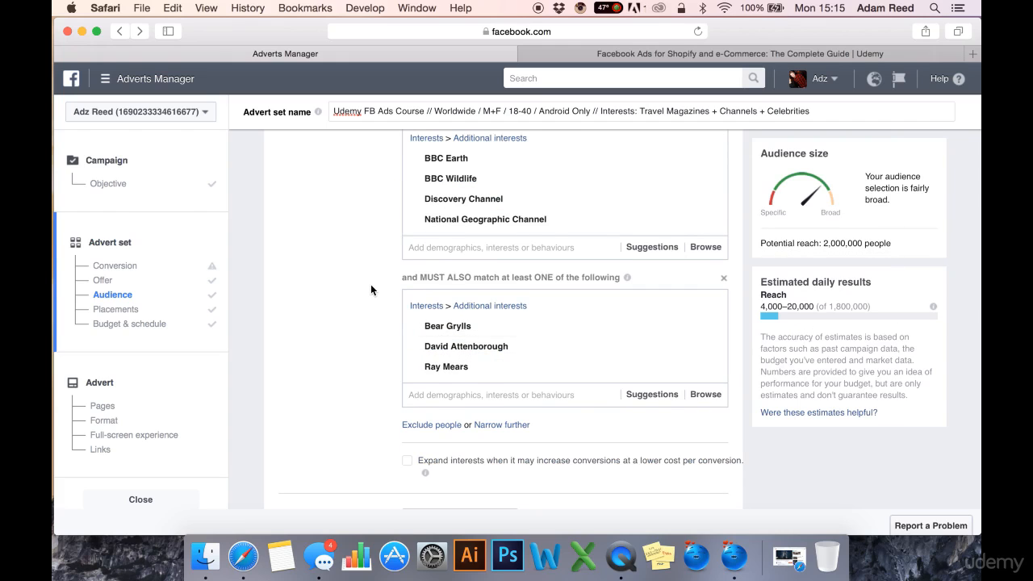
scroll(370, 289, down, 1)
scroll(370, 289, down, 1)
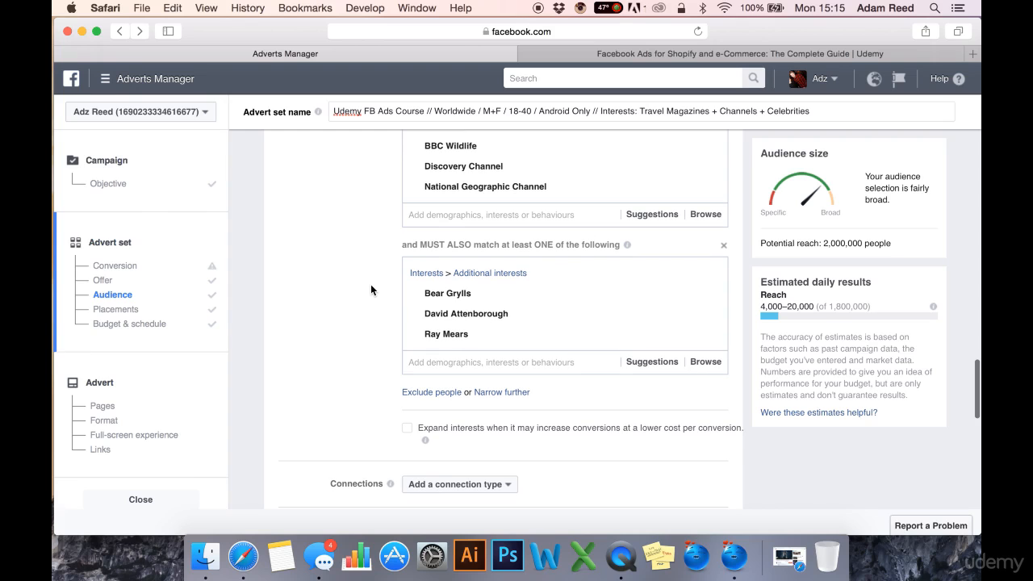
scroll(370, 289, up, 5)
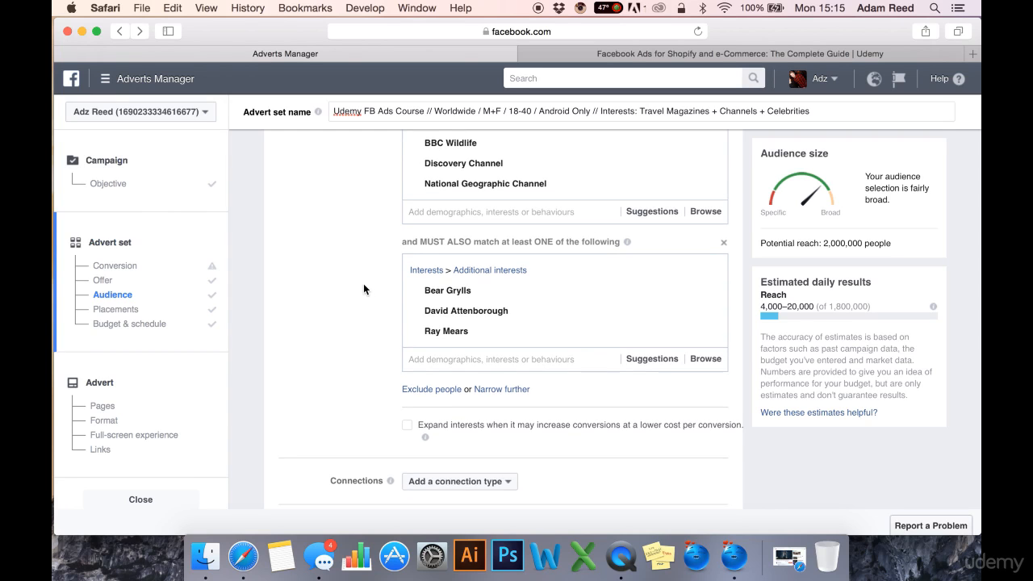
scroll(363, 289, up, 5)
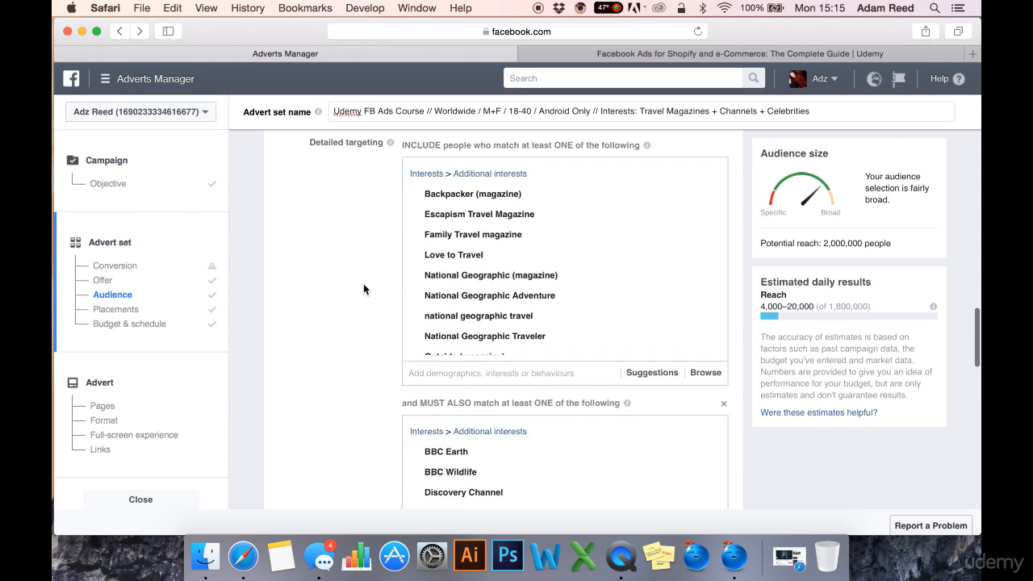
scroll(363, 290, down, 2)
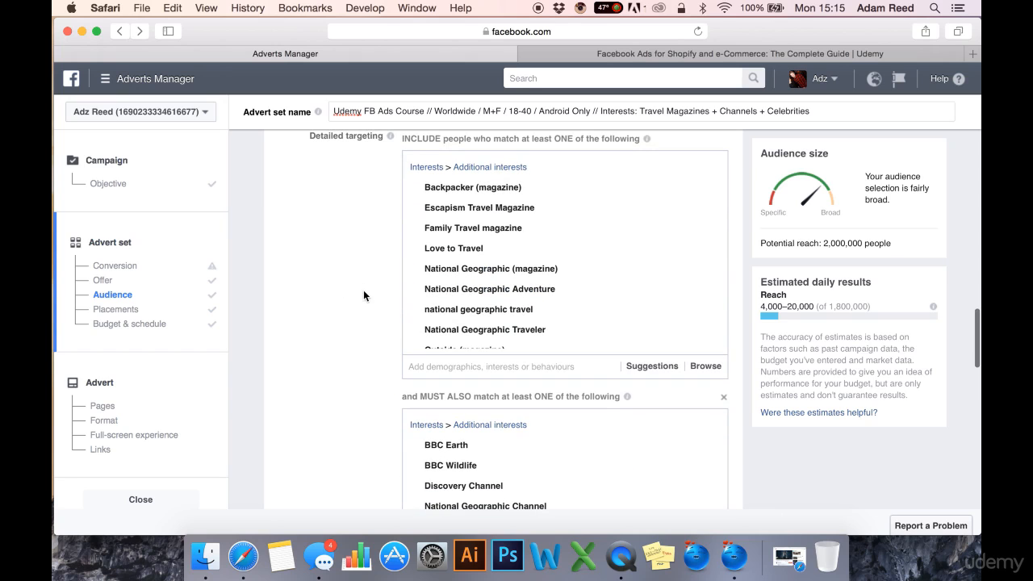
Narrow the audience further with a third must-also-match condition containing the interest Birds and bird watching.
mouse_move(469, 240)
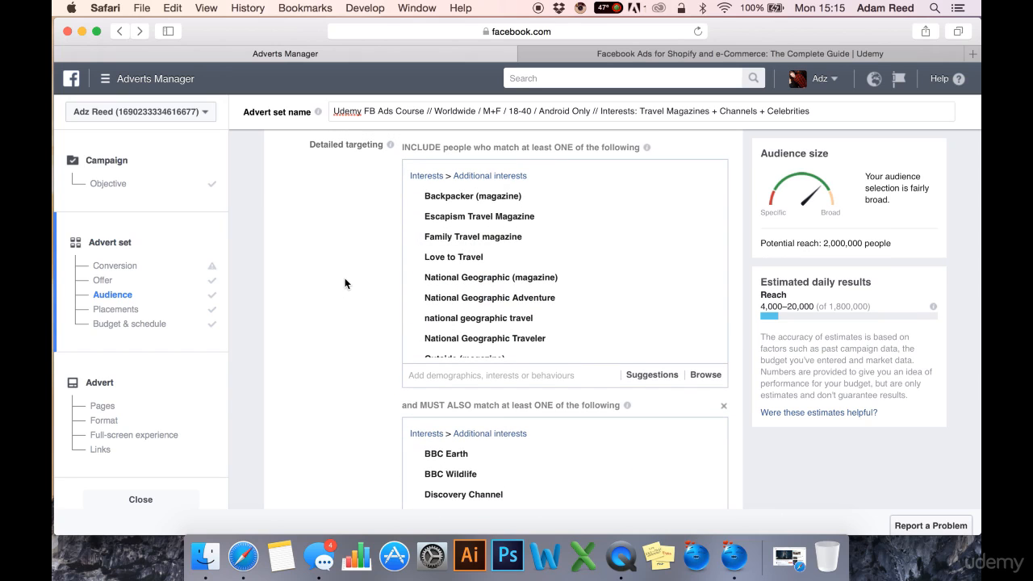
scroll(340, 282, down, 3)
scroll(340, 287, down, 6)
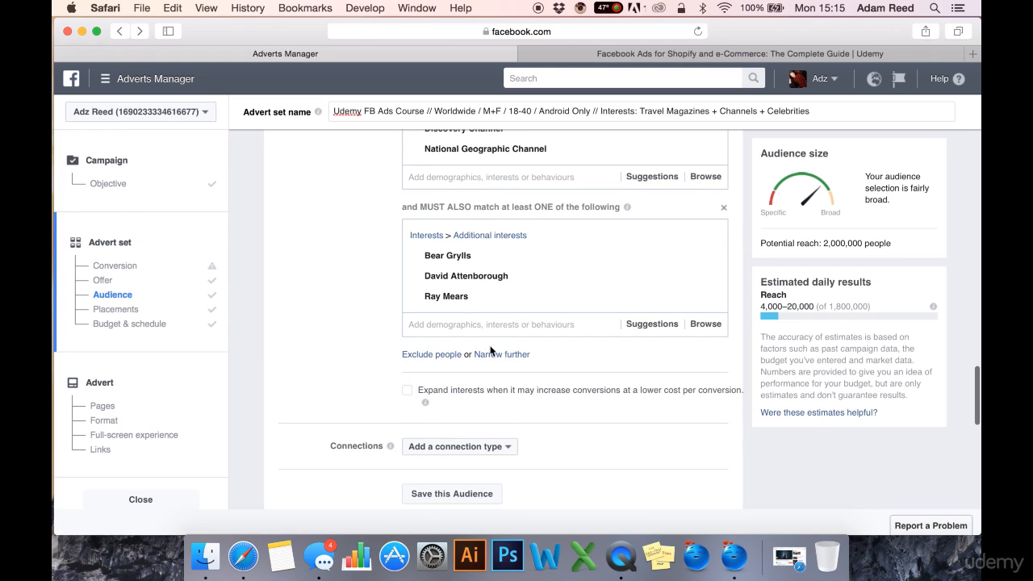
click(500, 353)
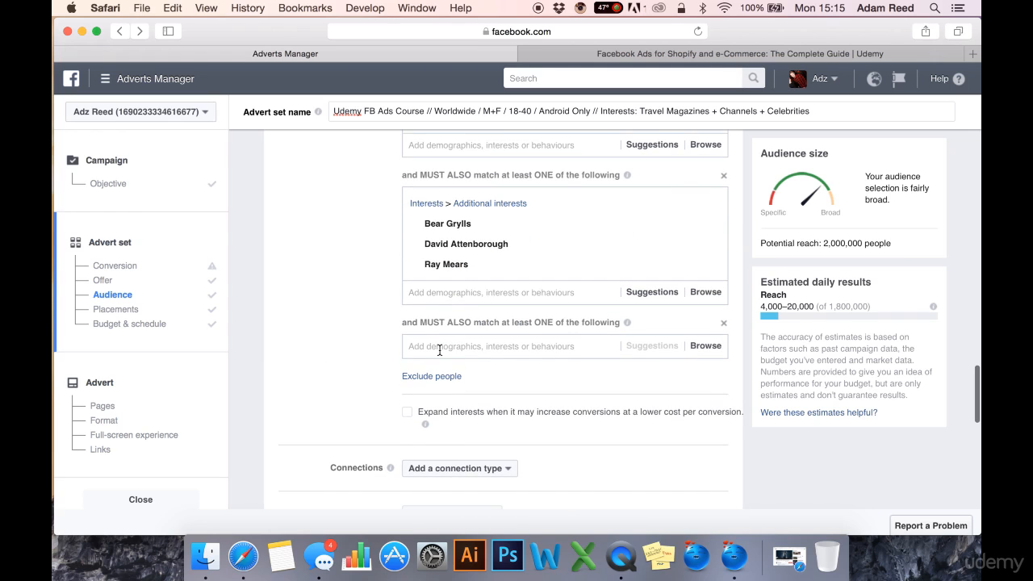
click(440, 349)
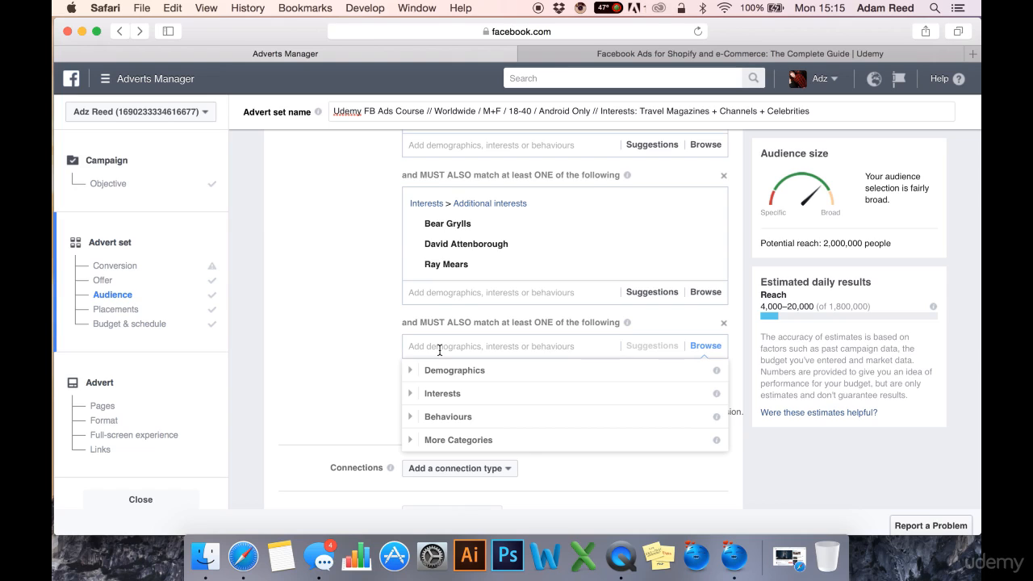
text(bird watching)
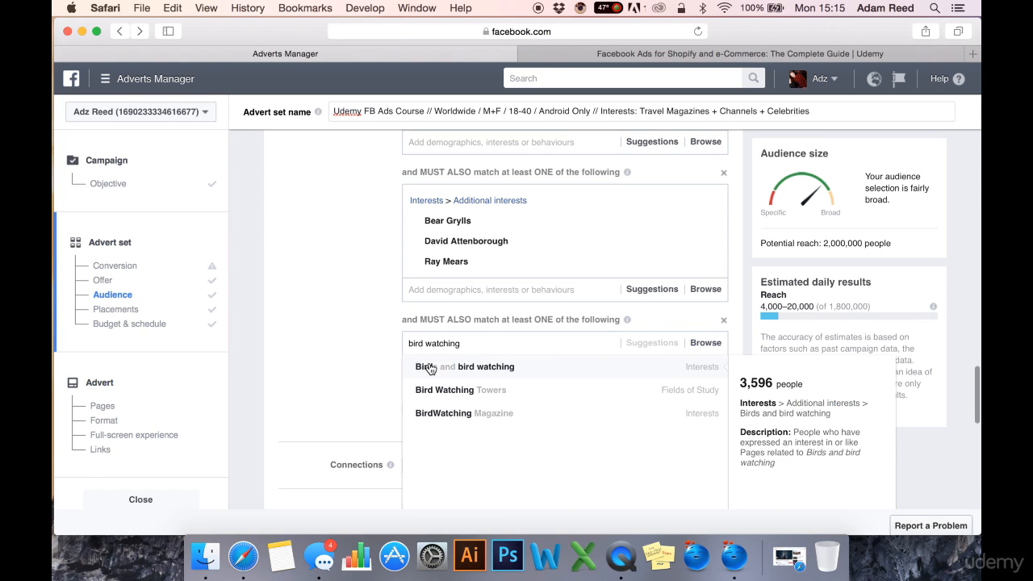
click(428, 368)
Add the suggested interests Birdwatching and Bird Watcher's Digest to the bird watching must-also-match condition.
scroll(358, 241, up, 5)
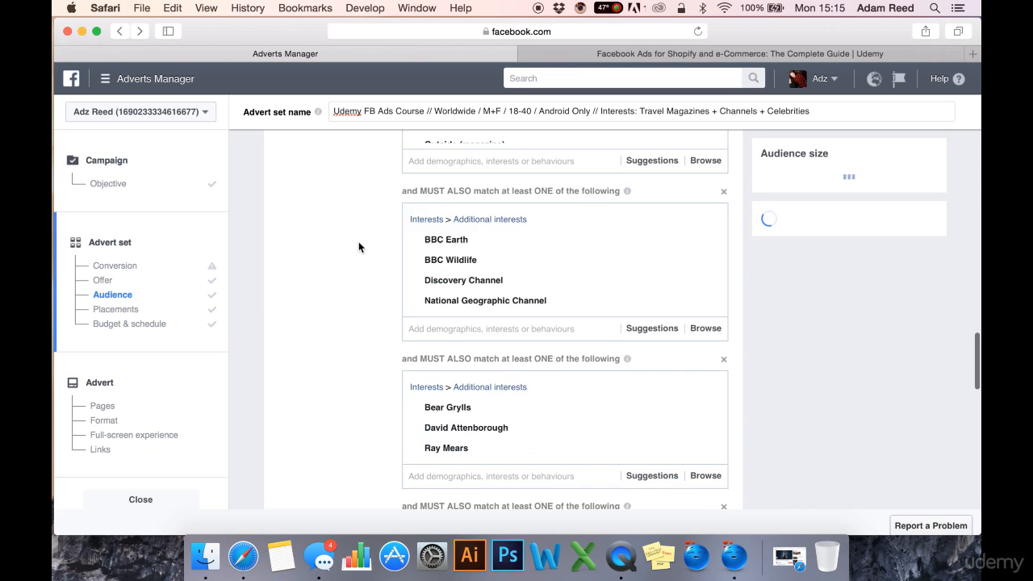
scroll(420, 219, up, 3)
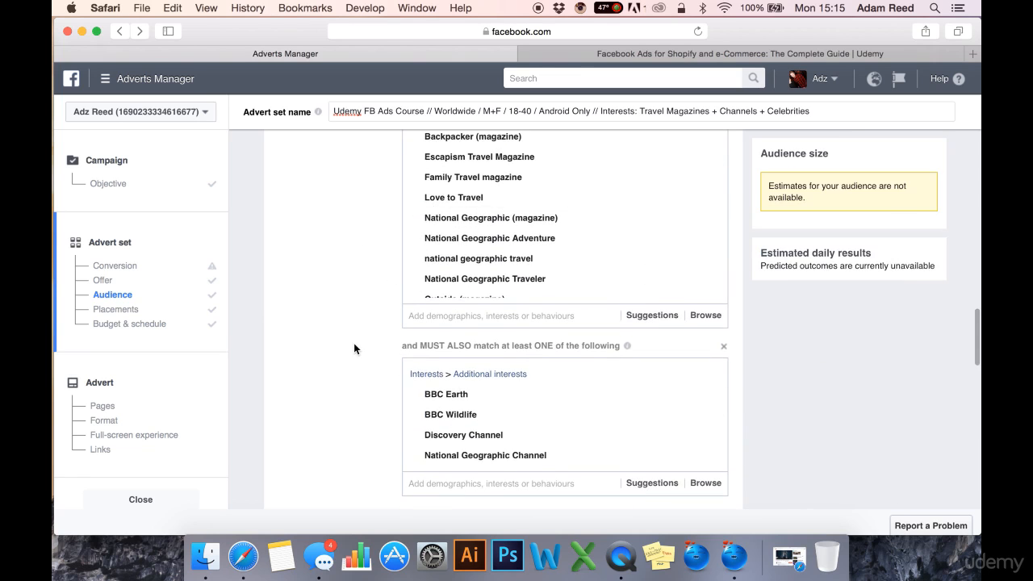
scroll(355, 349, down, 2)
scroll(354, 348, down, 3)
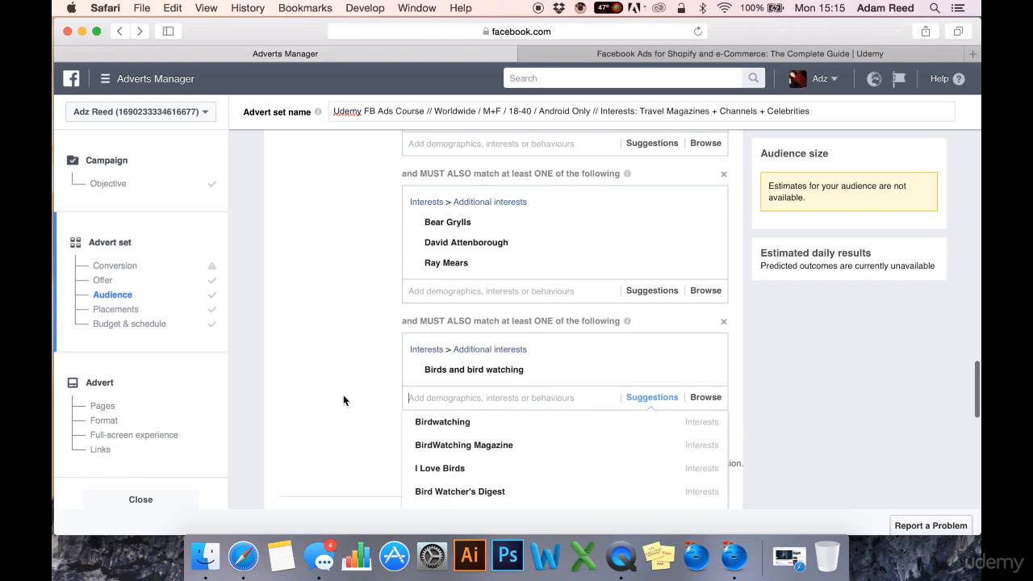
scroll(385, 383, down, 2)
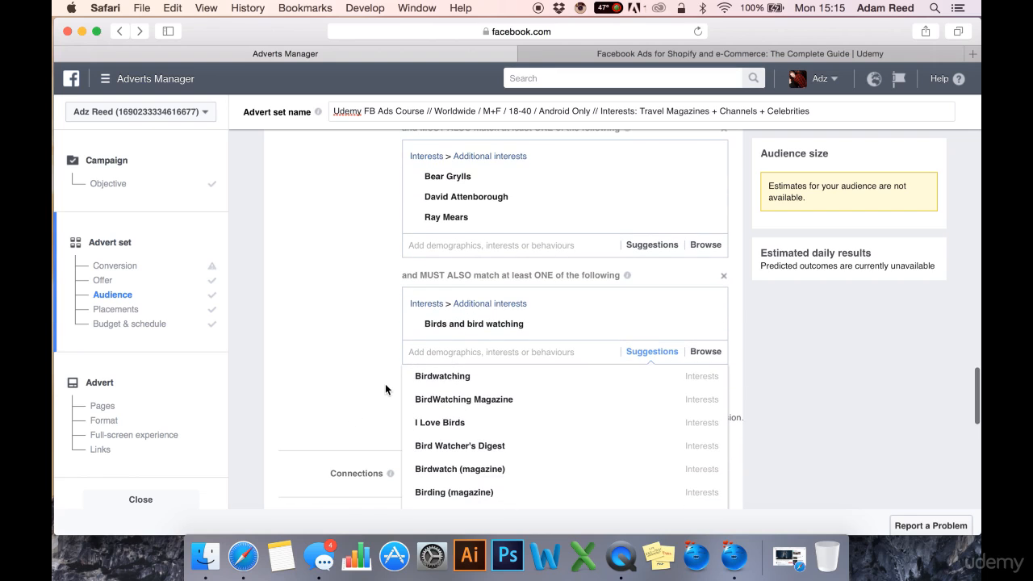
click(432, 359)
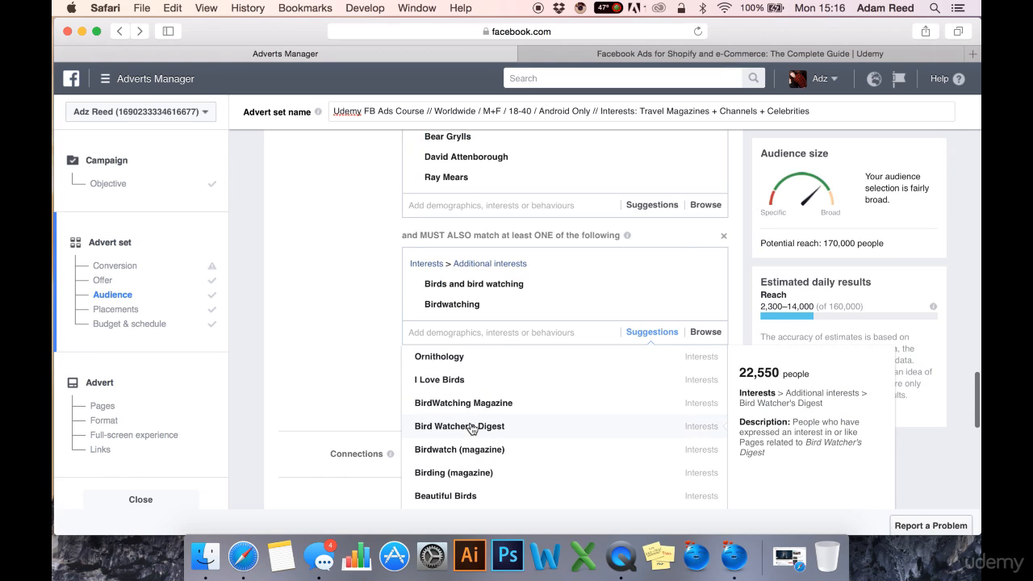
click(472, 429)
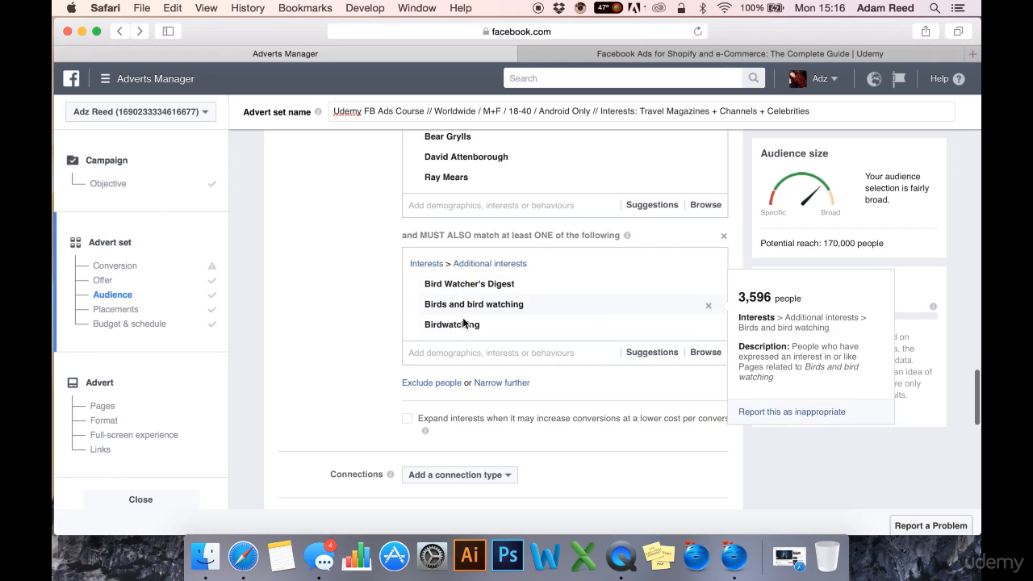
Check the potential reach with the bird watching interests and remove that must-also-match condition.
drag(846, 244, 827, 245)
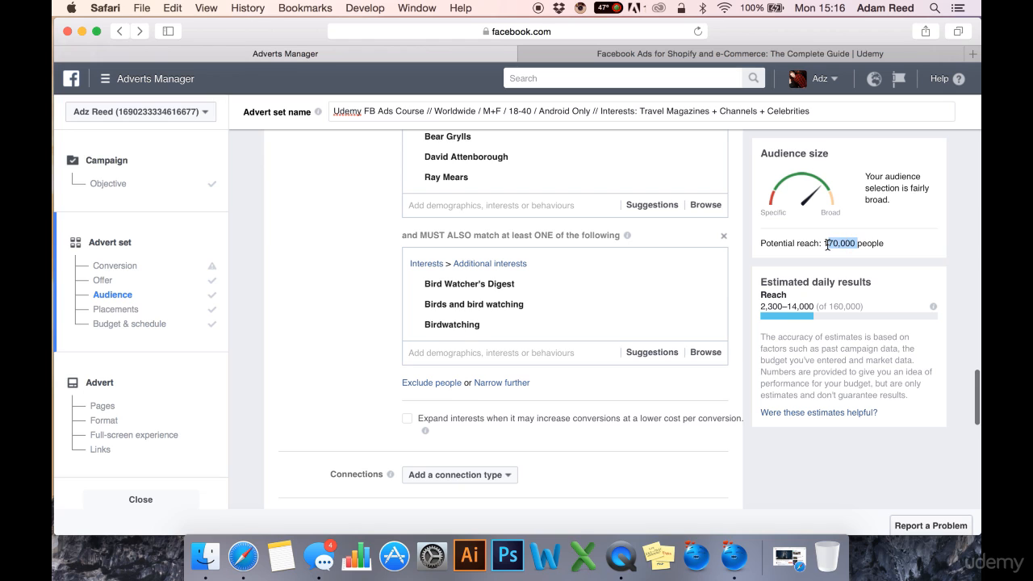
click(299, 321)
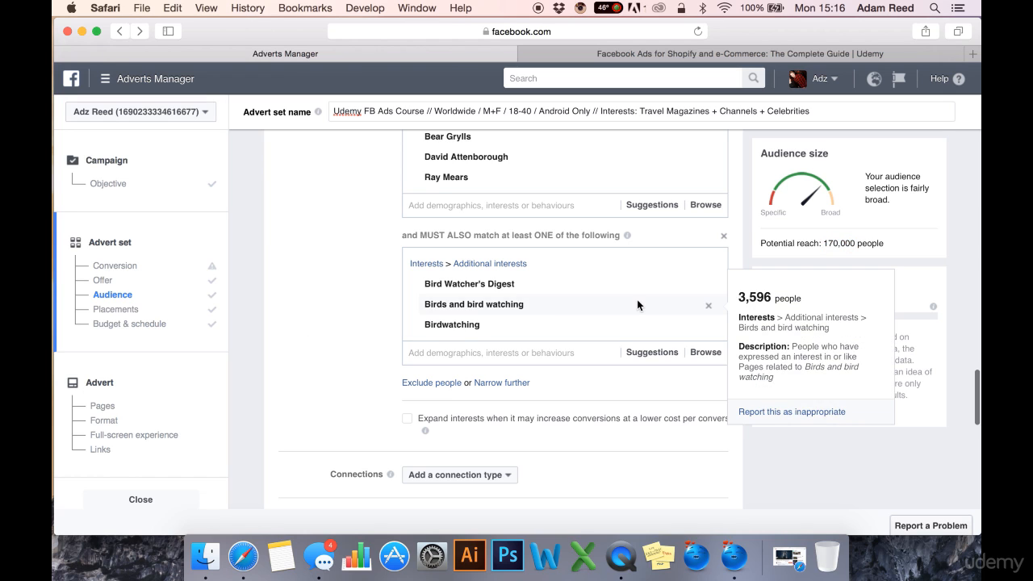
scroll(301, 304, up, 3)
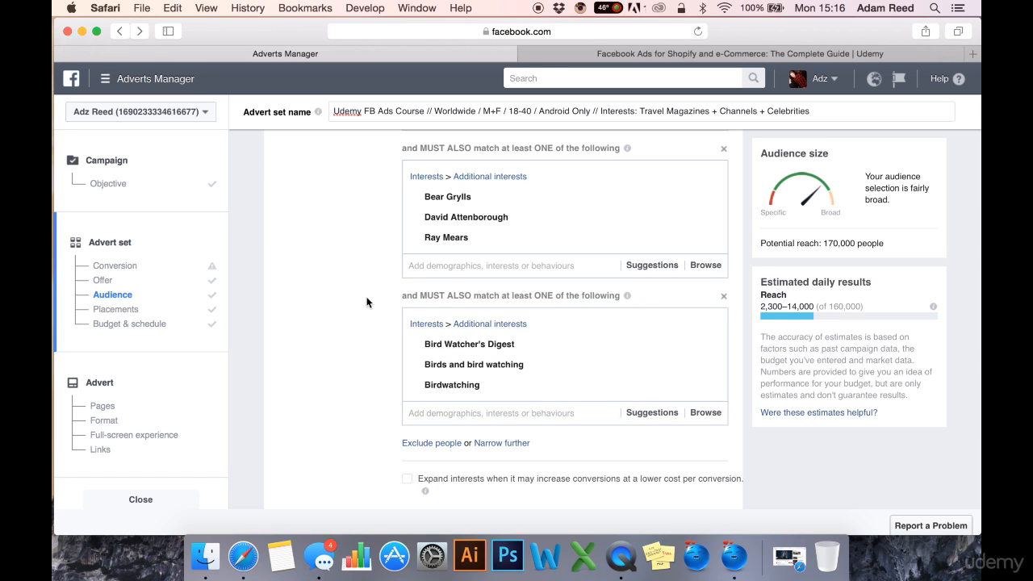
click(723, 297)
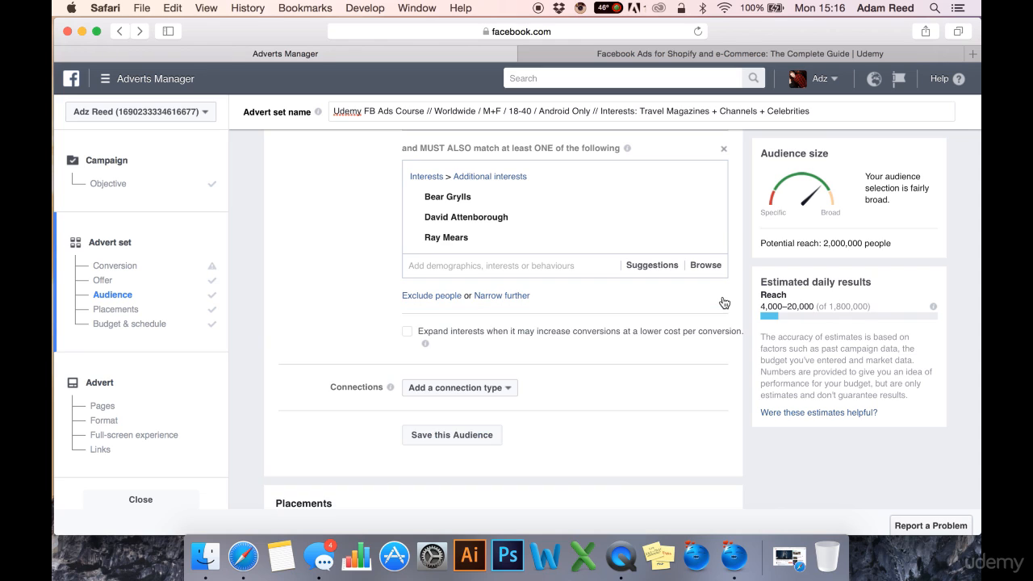
Add an exclusion condition below the celebrities condition, check the potential reach and open the exclusion's targeting categories.
click(438, 297)
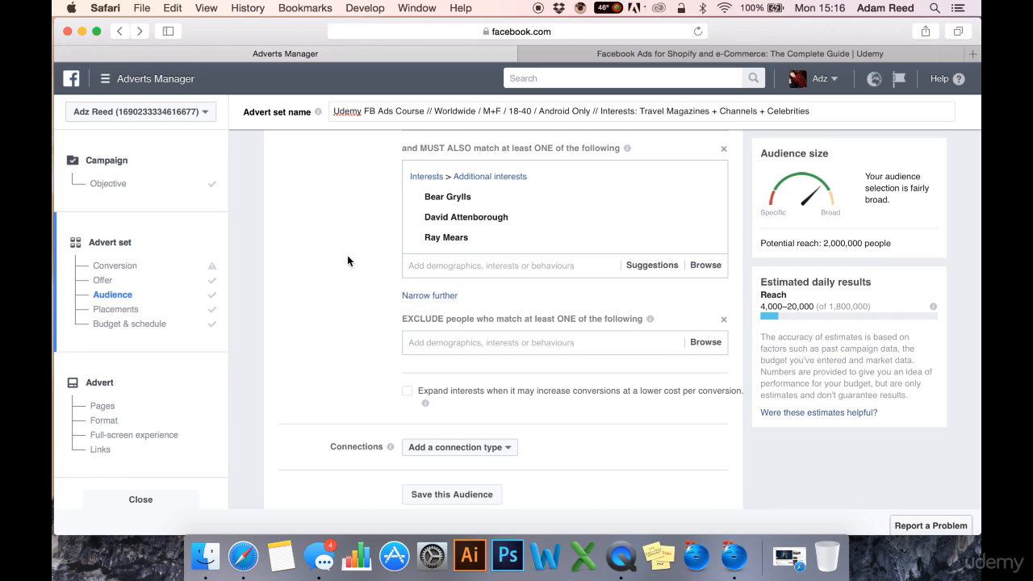
scroll(347, 255, up, 2)
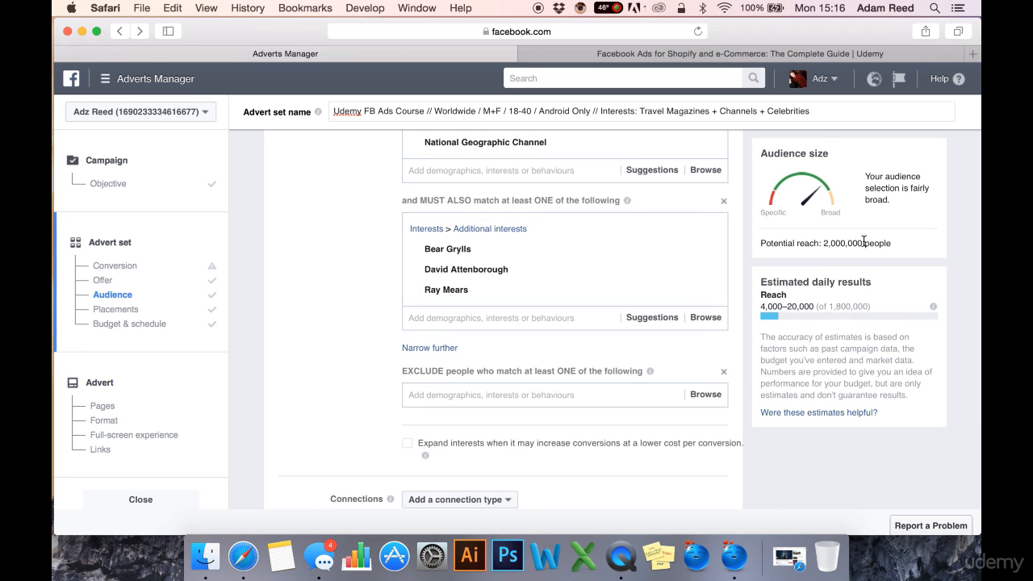
drag(864, 241, 828, 243)
click(369, 361)
click(456, 394)
scroll(355, 389, down, 3)
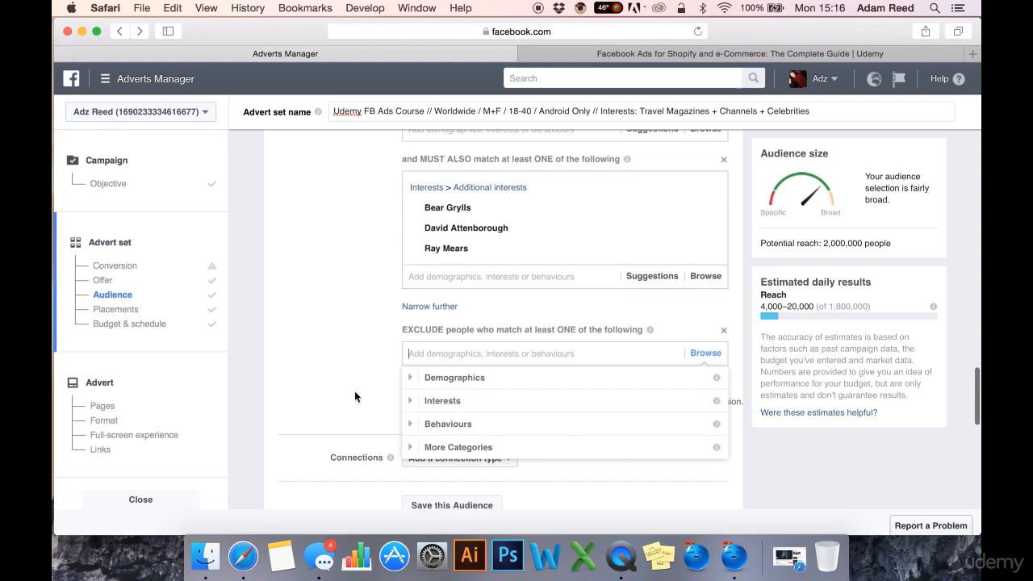
Exclude Credit Card User, found under Behaviours > Financial > Financial (UK) > Spending Method.
click(410, 382)
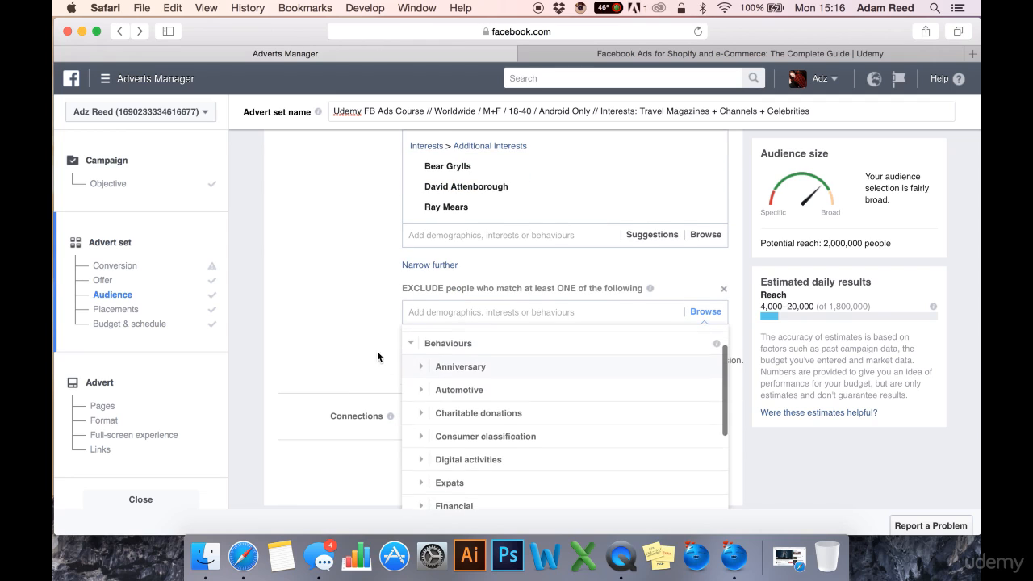
scroll(362, 339, down, 1)
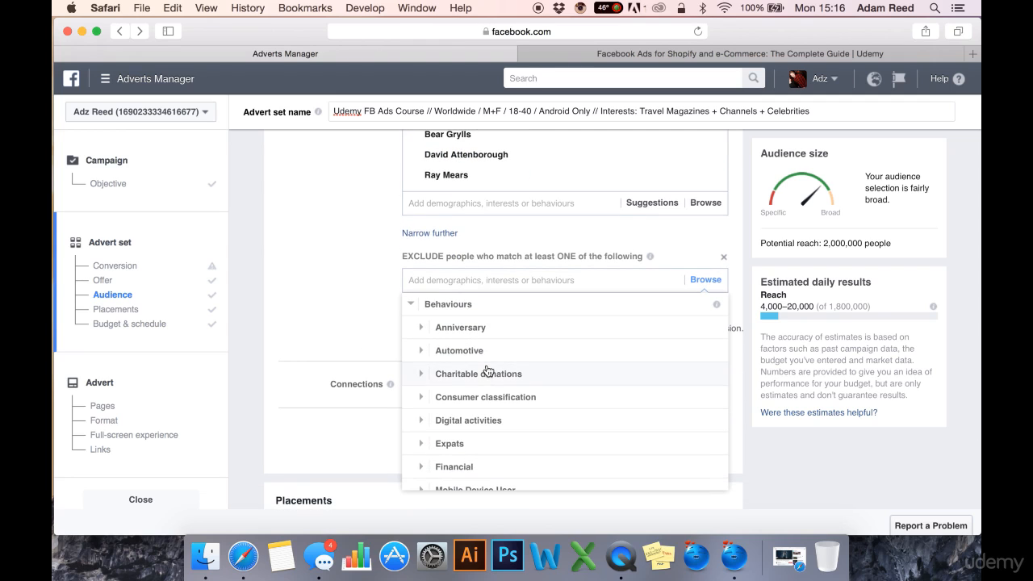
scroll(489, 369, down, 2)
click(421, 425)
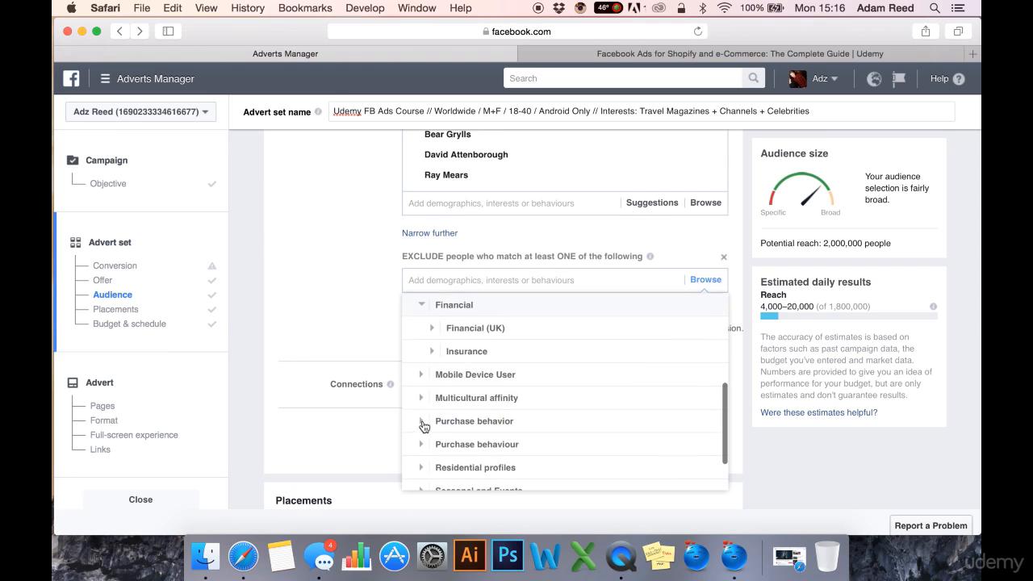
click(433, 331)
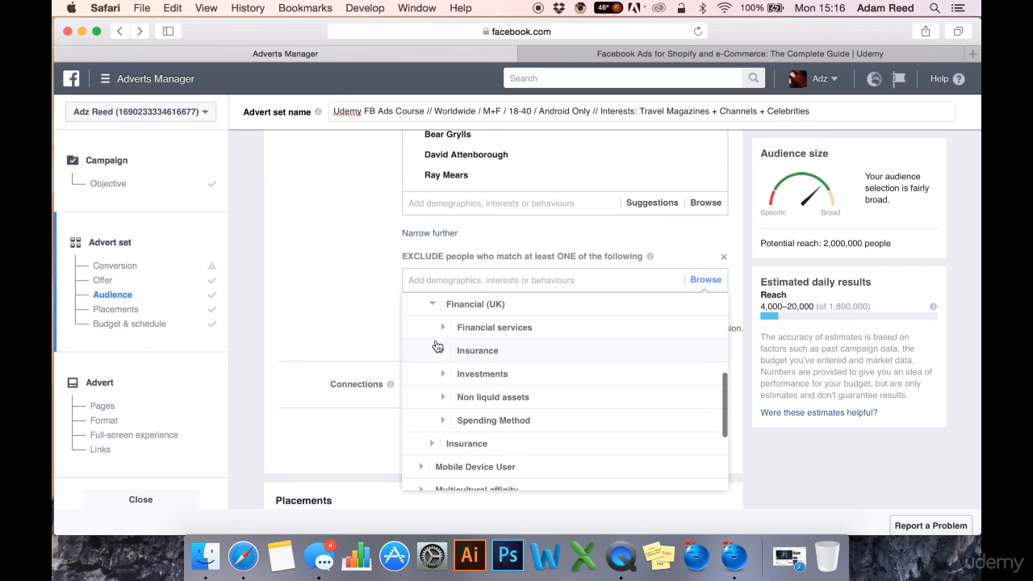
click(438, 421)
mouse_move(480, 353)
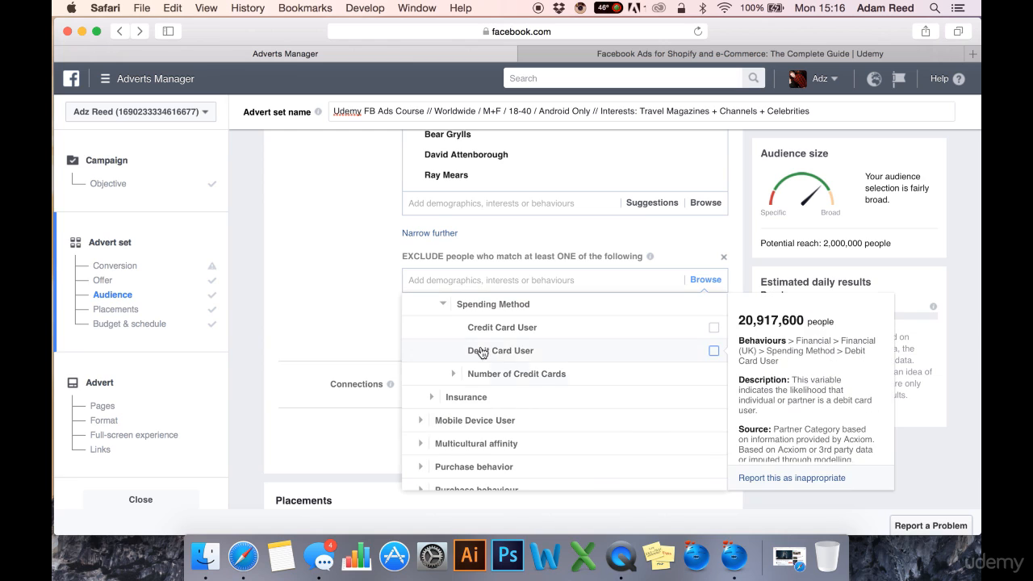
mouse_move(672, 334)
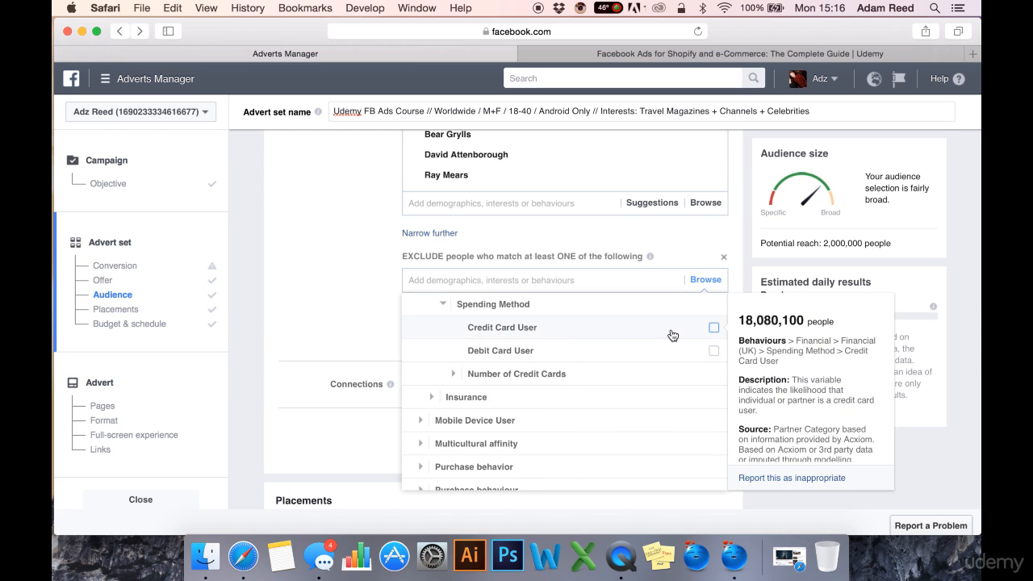
click(714, 329)
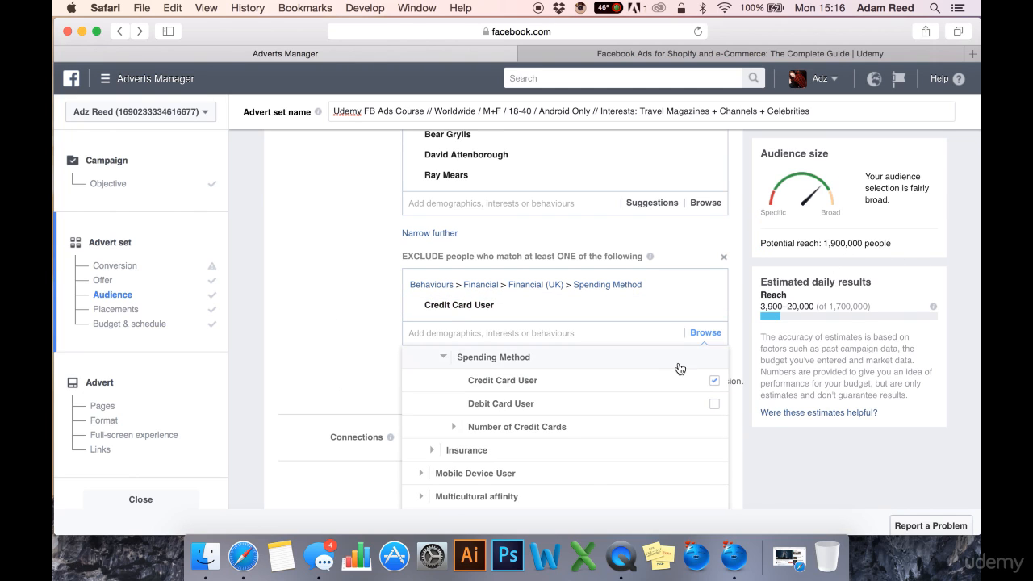
Remove Credit Card User from the exclusion condition and collapse the expanded Financial behaviour categories.
click(714, 381)
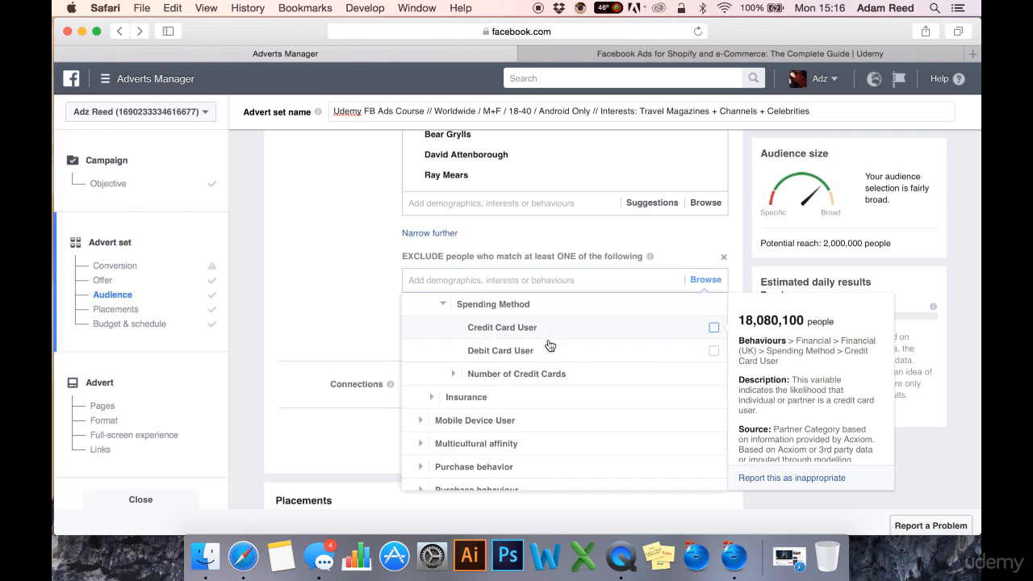
click(442, 308)
scroll(444, 323, up, 1)
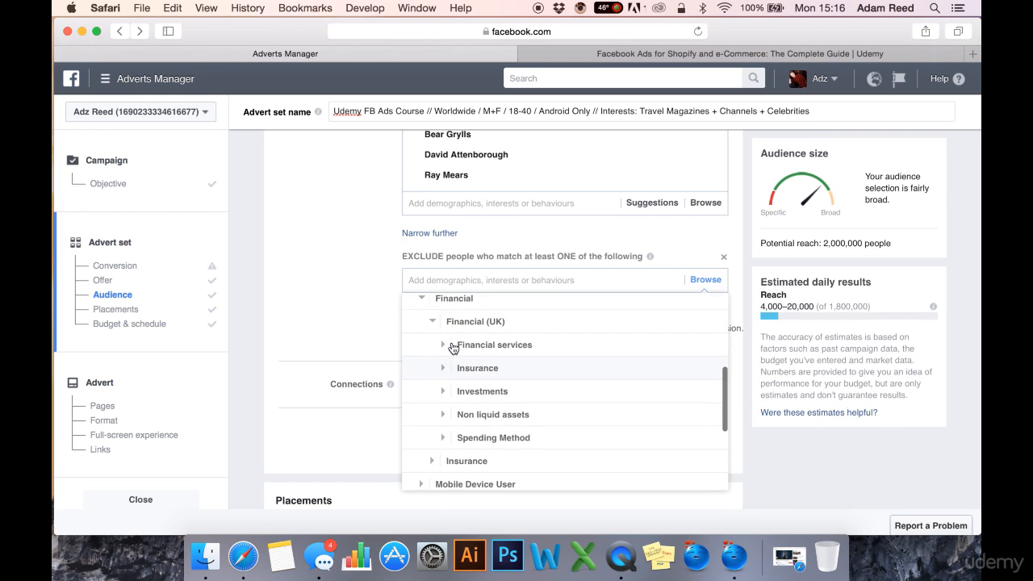
click(435, 327)
scroll(431, 327, up, 1)
click(421, 320)
scroll(423, 323, up, 5)
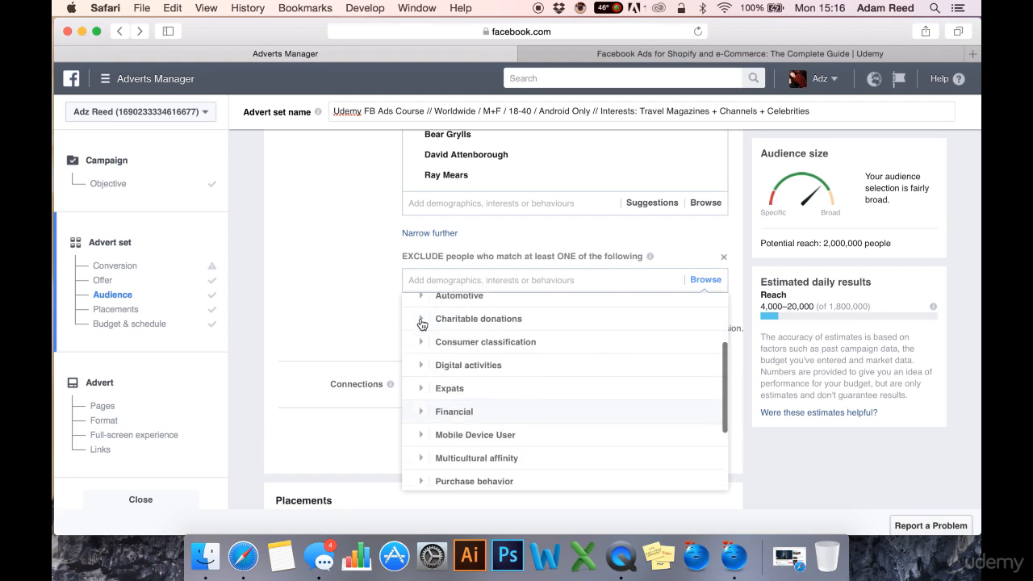
Examine the behaviour categories available for exclusion, including the options under Purchase behavior and Purchase behaviour.
scroll(479, 397, down, 4)
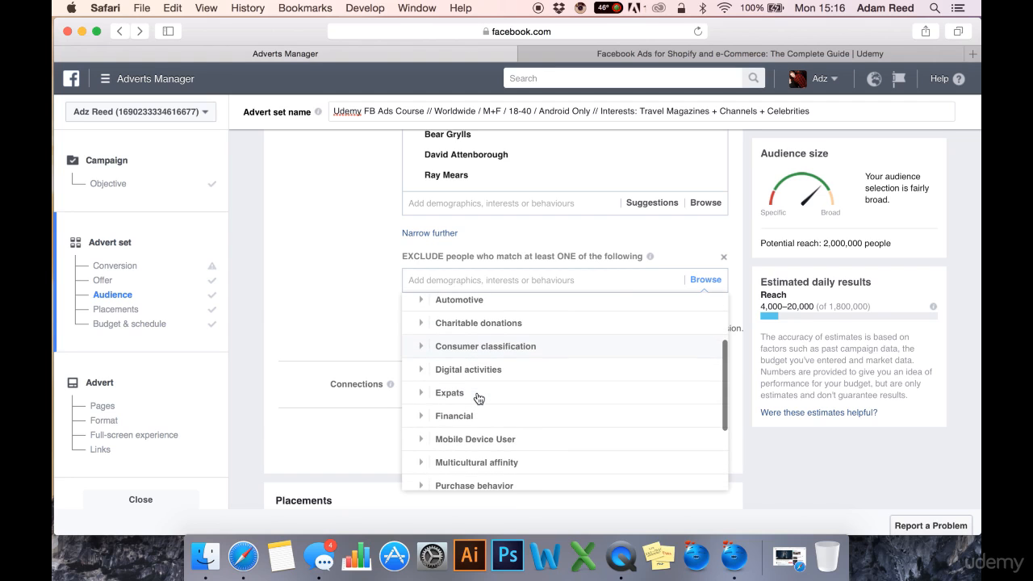
scroll(431, 404, down, 4)
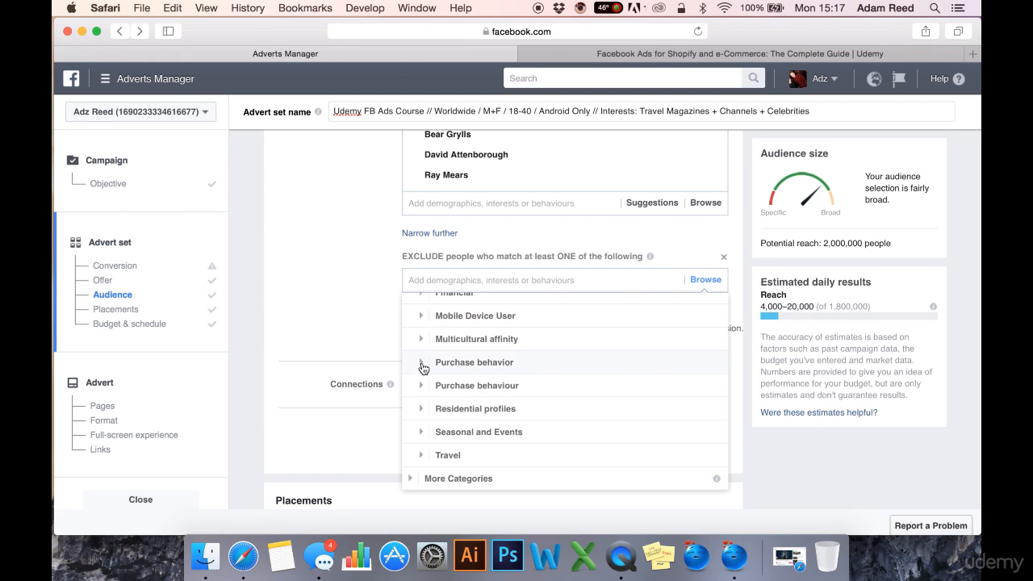
click(422, 364)
scroll(422, 368, down, 3)
click(423, 309)
scroll(426, 371, up, 7)
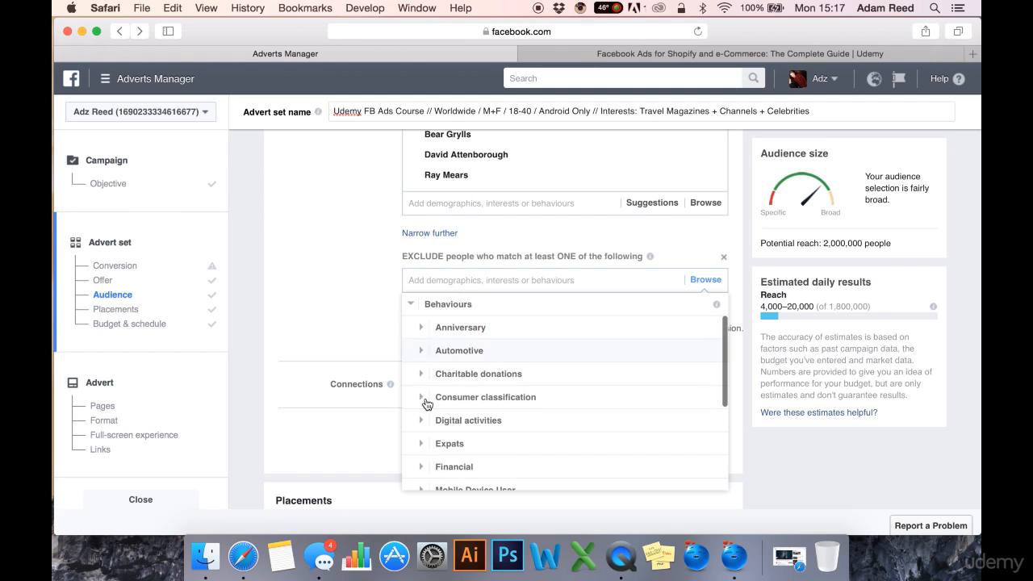
scroll(427, 403, down, 3)
click(421, 457)
scroll(422, 455, down, 3)
mouse_move(451, 393)
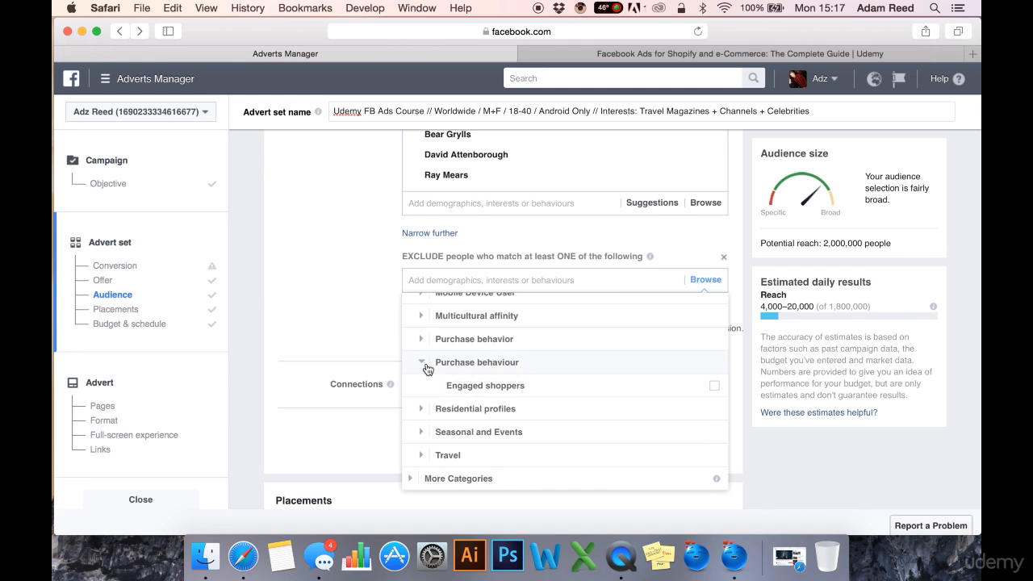
click(426, 367)
Examine the Travel behaviours available for exclusion, such as frequent travellers and commuters.
scroll(452, 396, up, 7)
scroll(487, 423, down, 3)
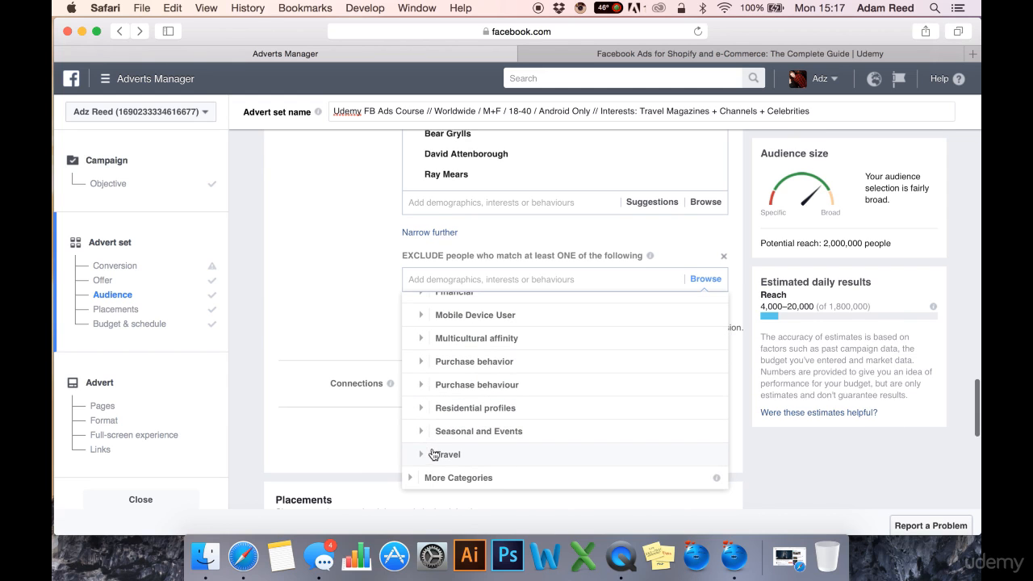
click(420, 454)
scroll(484, 428, down, 3)
mouse_move(501, 421)
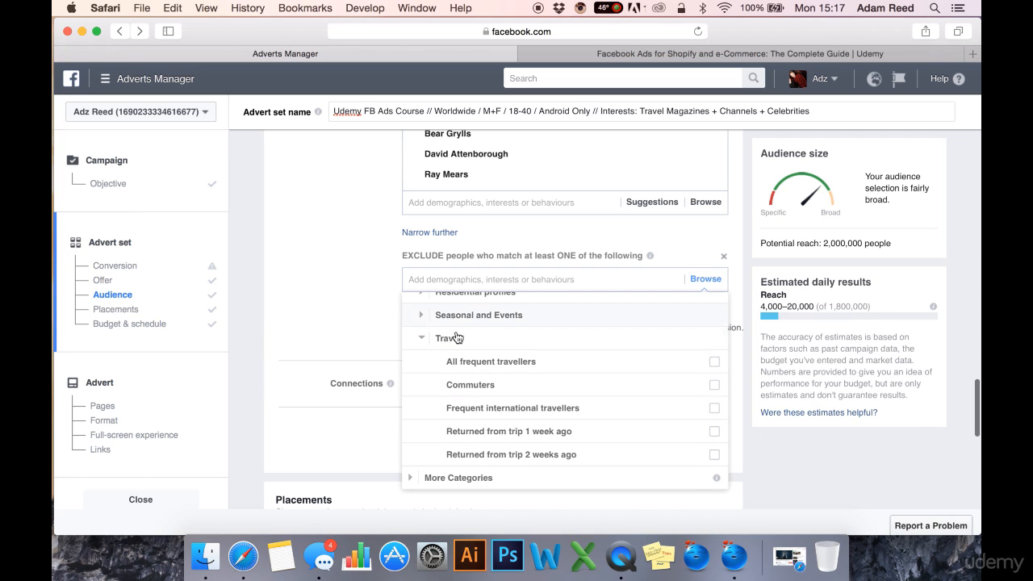
click(421, 345)
scroll(460, 341, up, 5)
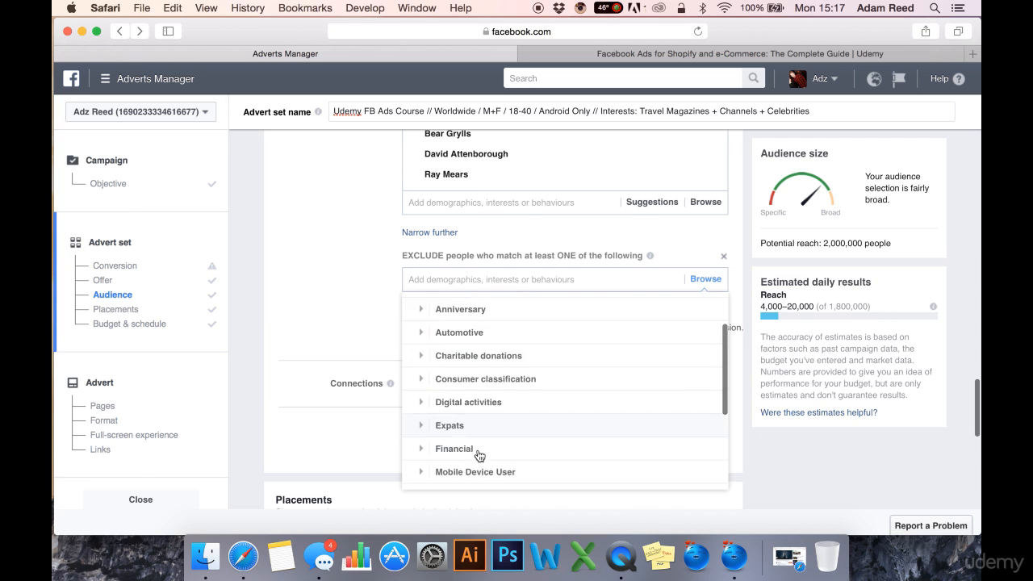
Examine the Mobile Device User behaviours available for exclusion, such as operating system, smartphone owners and tablet owners.
scroll(477, 436, down, 6)
scroll(473, 367, up, 3)
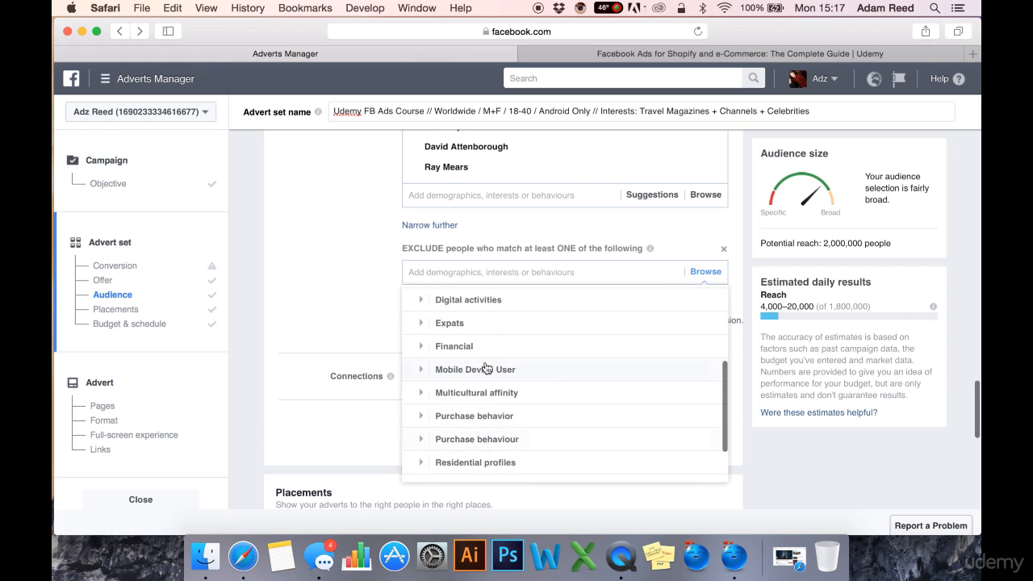
scroll(500, 339, up, 3)
scroll(505, 331, up, 5)
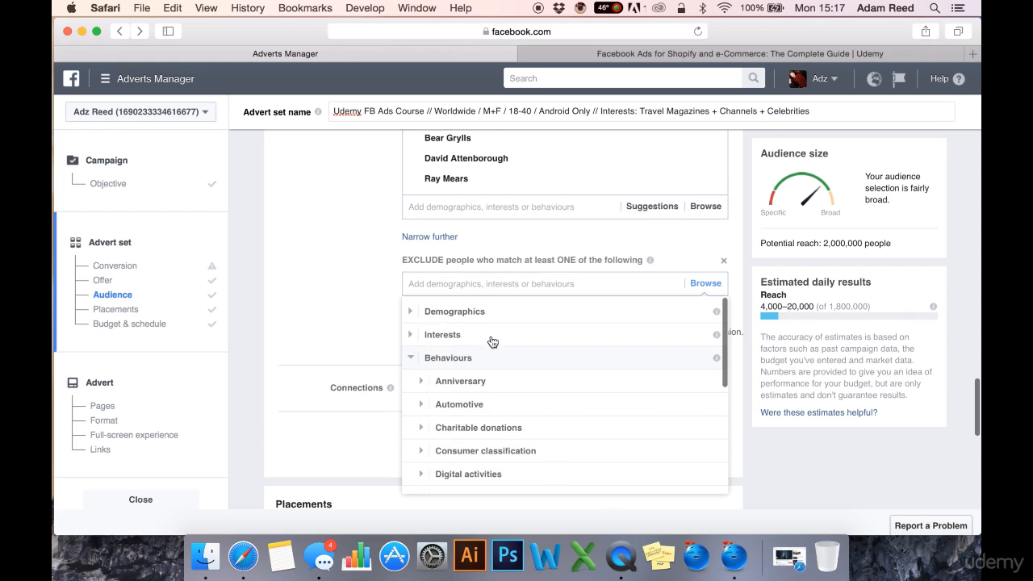
scroll(491, 355, down, 3)
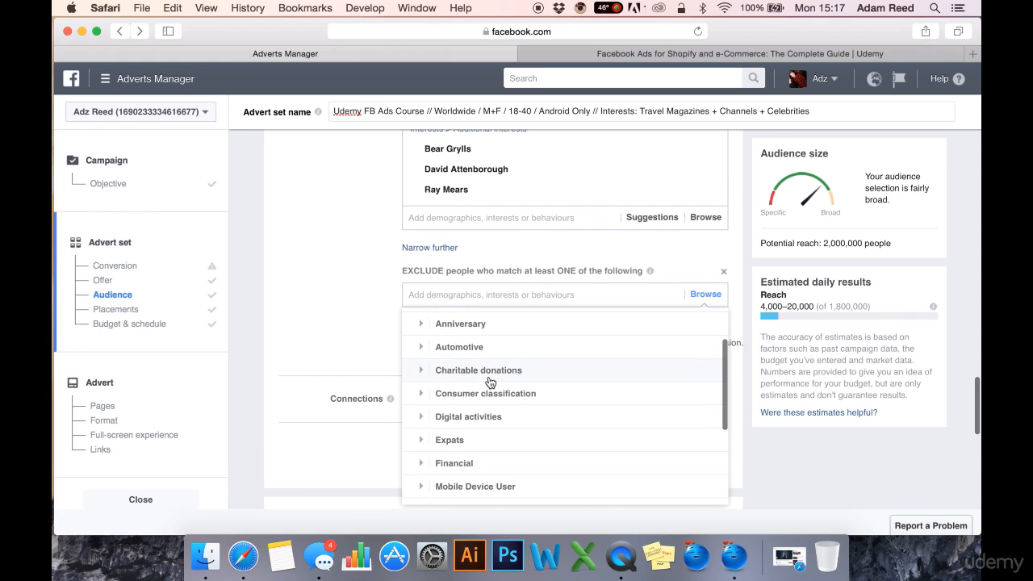
scroll(489, 381, down, 2)
scroll(490, 381, down, 3)
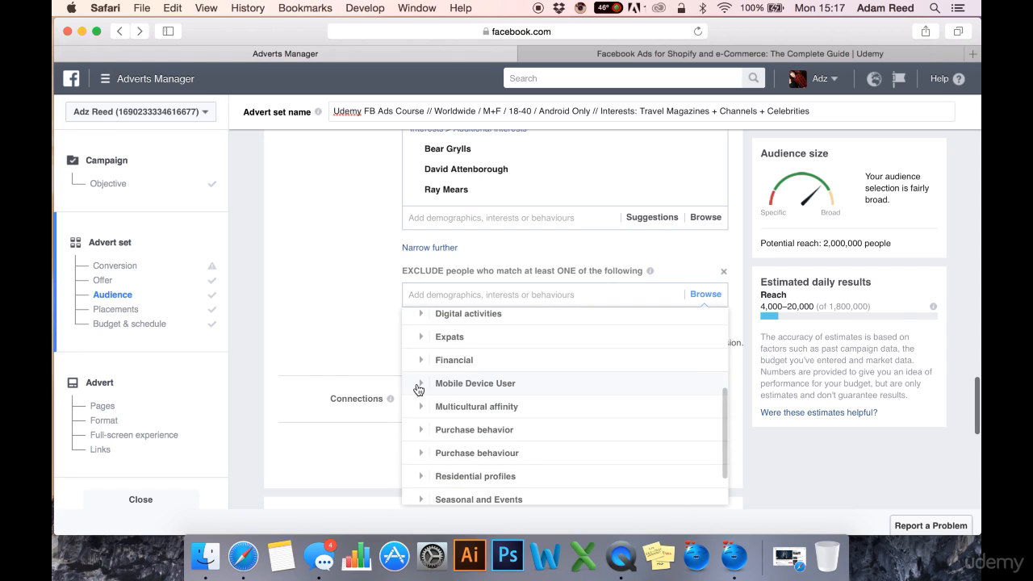
click(420, 389)
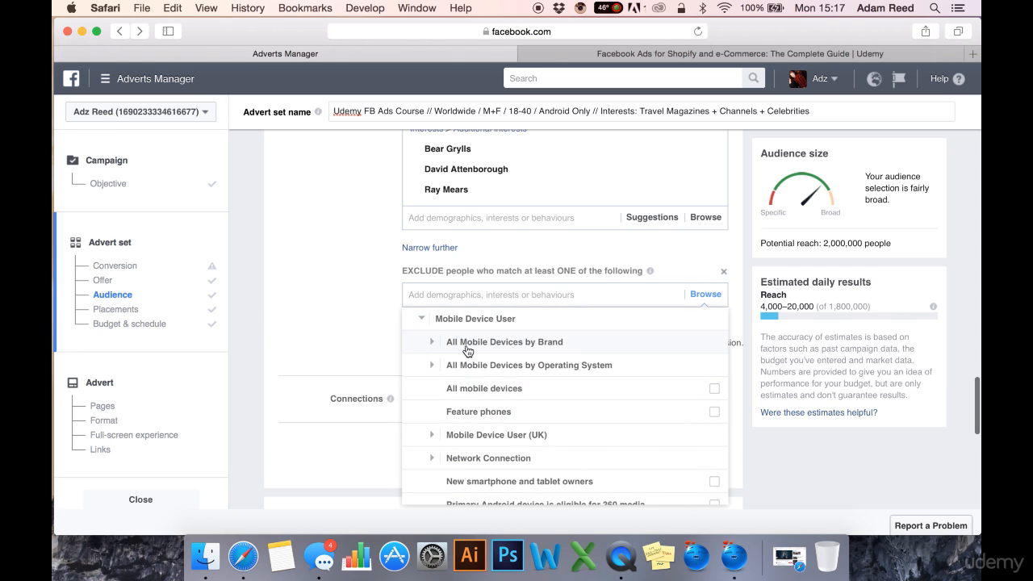
scroll(473, 359, down, 1)
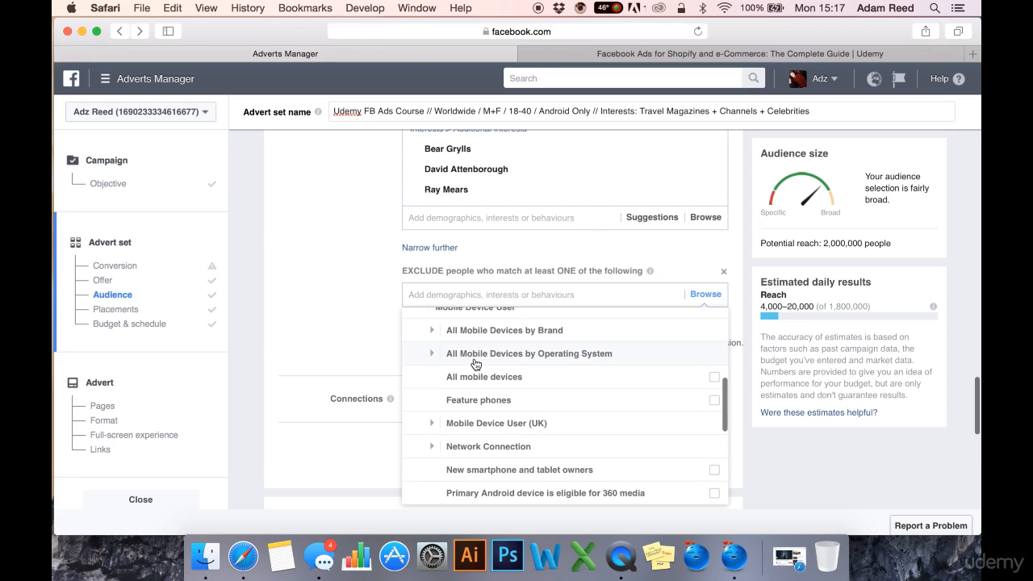
mouse_move(463, 376)
scroll(476, 396, down, 2)
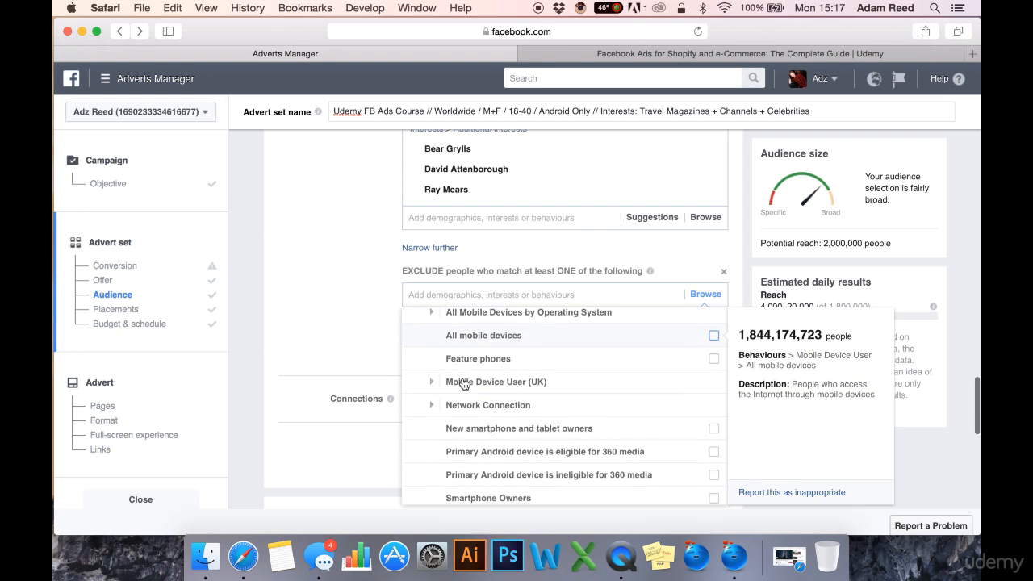
scroll(498, 425, down, 4)
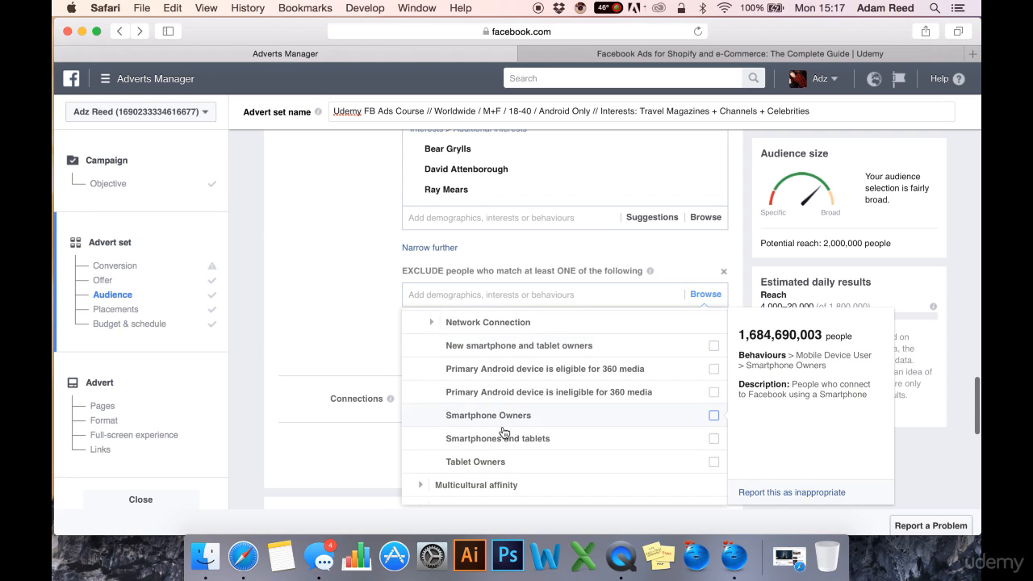
scroll(521, 369, up, 1)
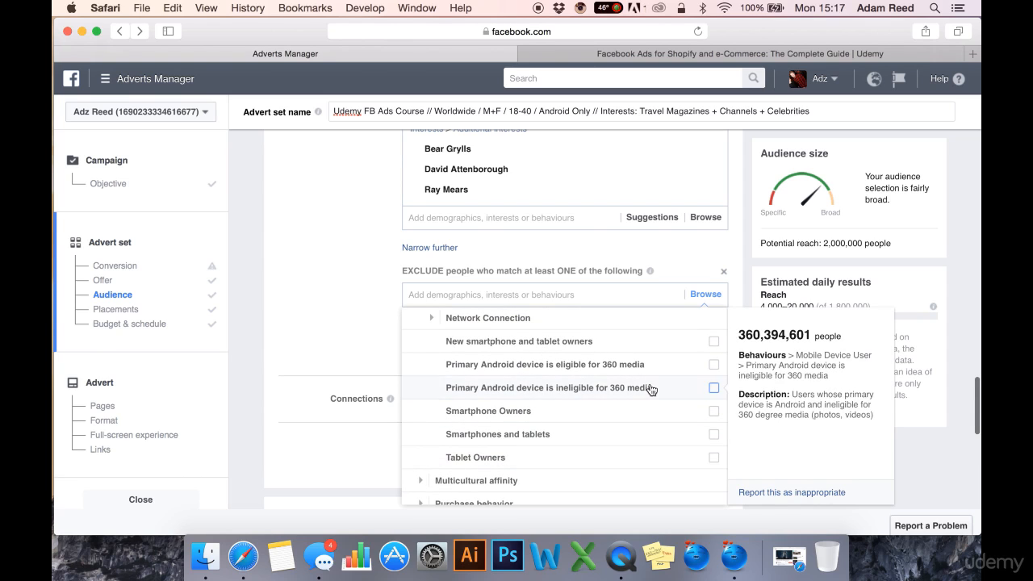
Exclude 2G Connection, found under Behaviours > Mobile Device User > Network Connection.
scroll(652, 387, up, 4)
click(429, 416)
scroll(431, 379, down, 4)
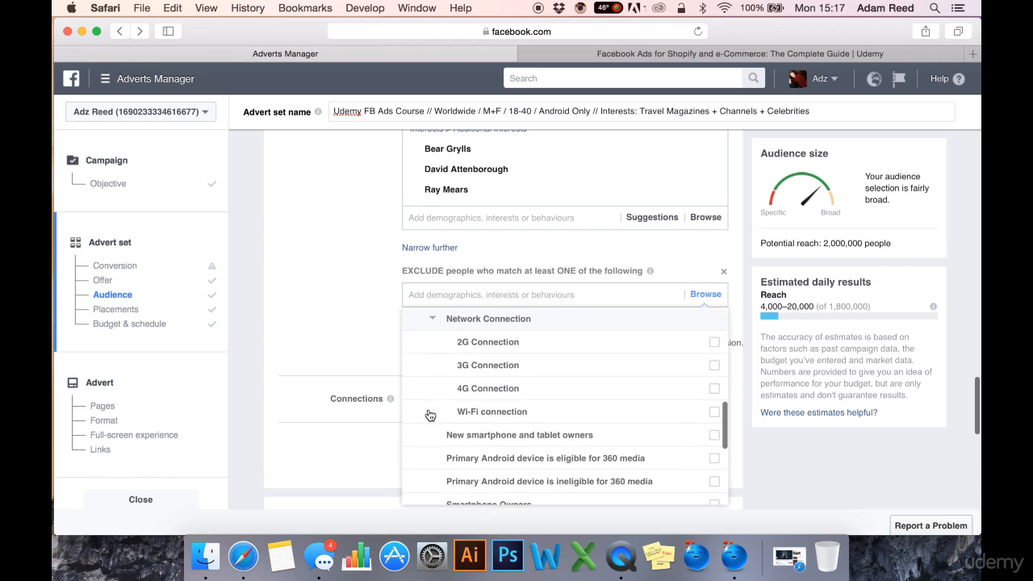
scroll(543, 380, up, 1)
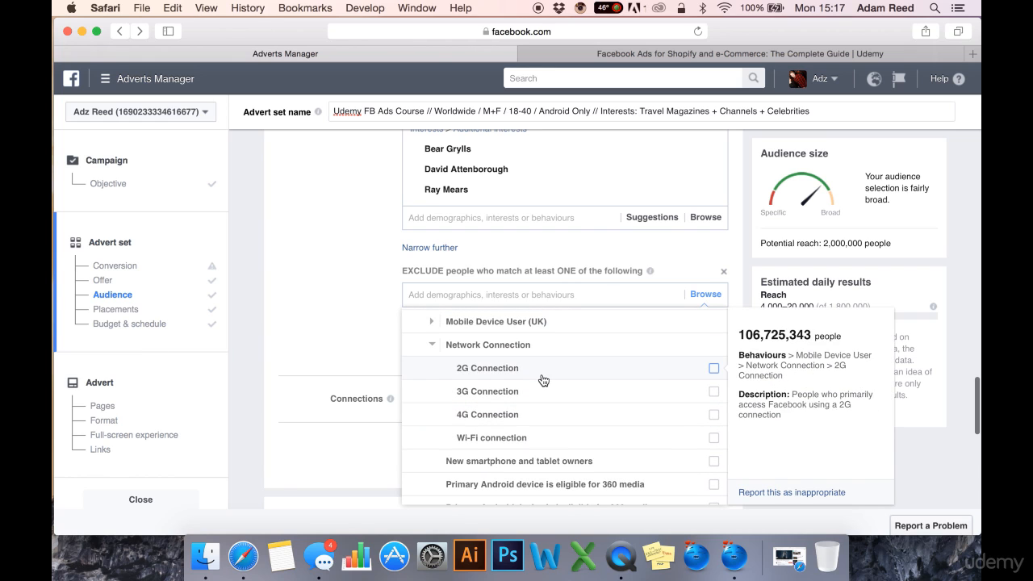
click(713, 370)
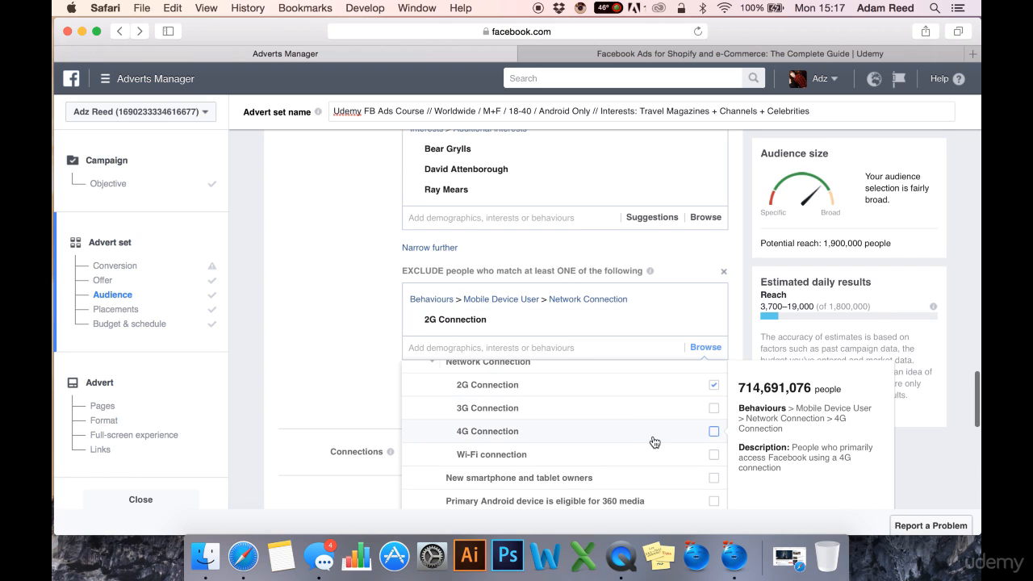
scroll(669, 432, up, 1)
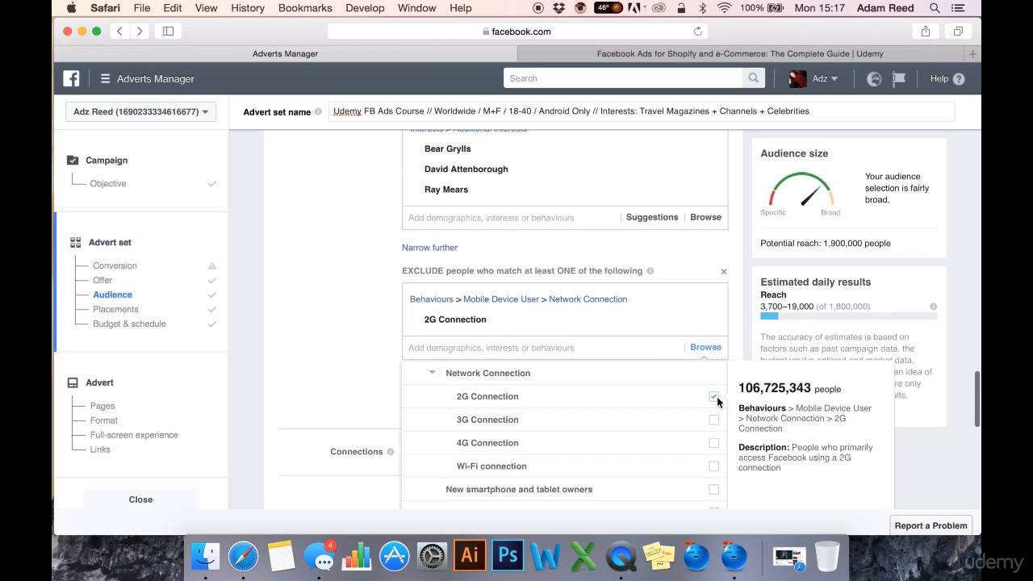
scroll(637, 415, up, 1)
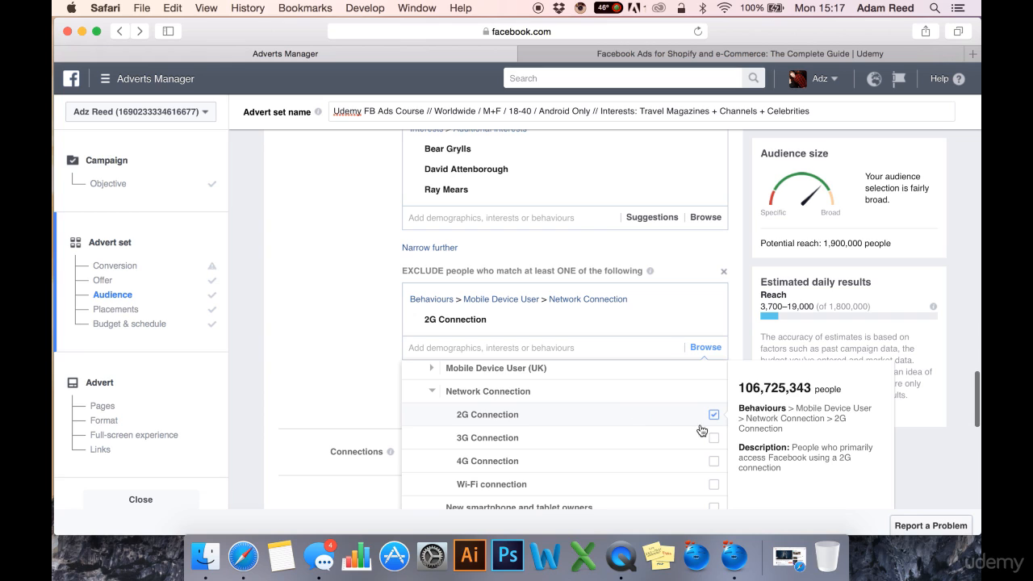
scroll(701, 430, down, 1)
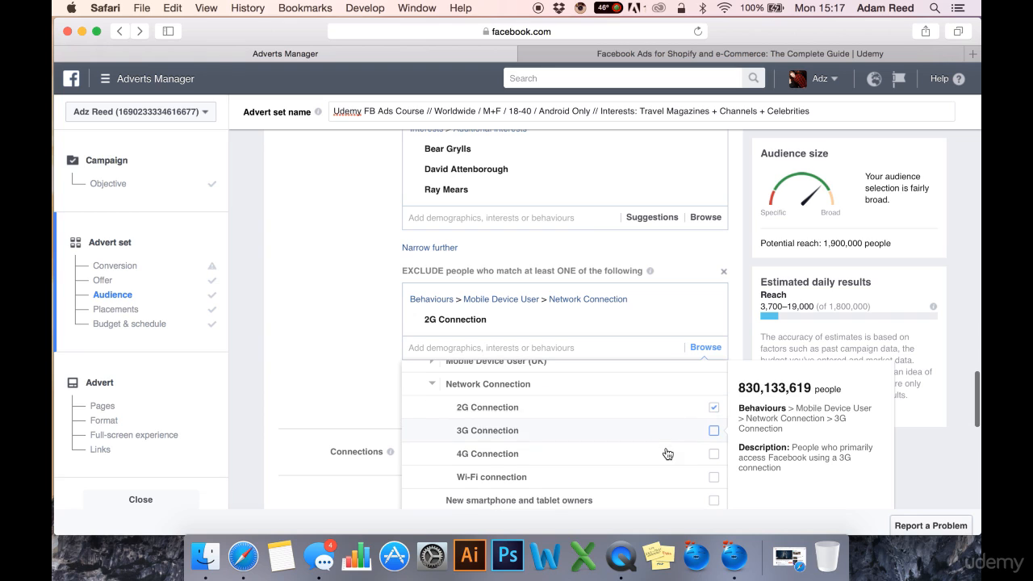
Add 3G Connection and 4G Connection to the exclusion condition.
click(714, 434)
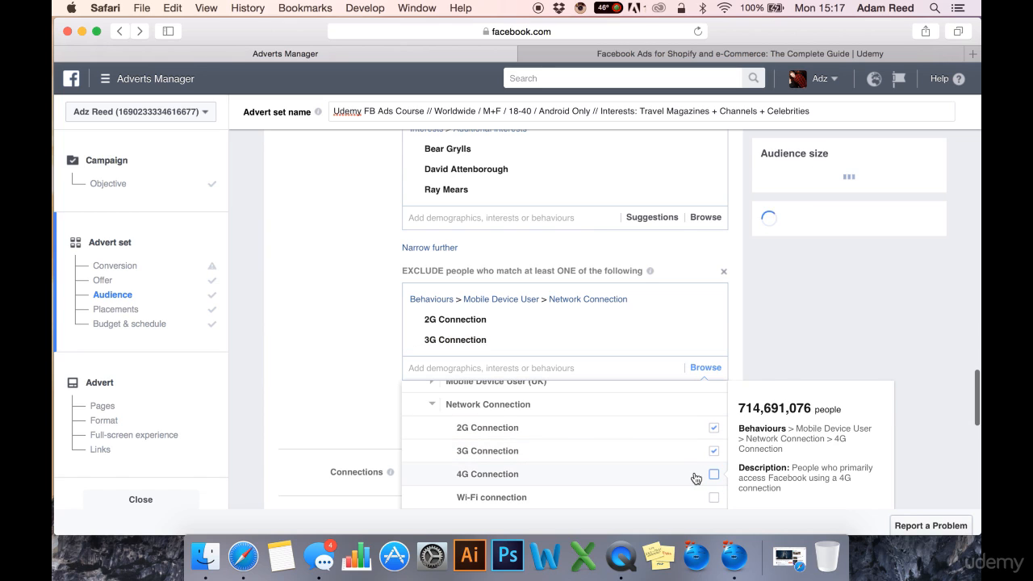
click(713, 474)
scroll(638, 468, down, 2)
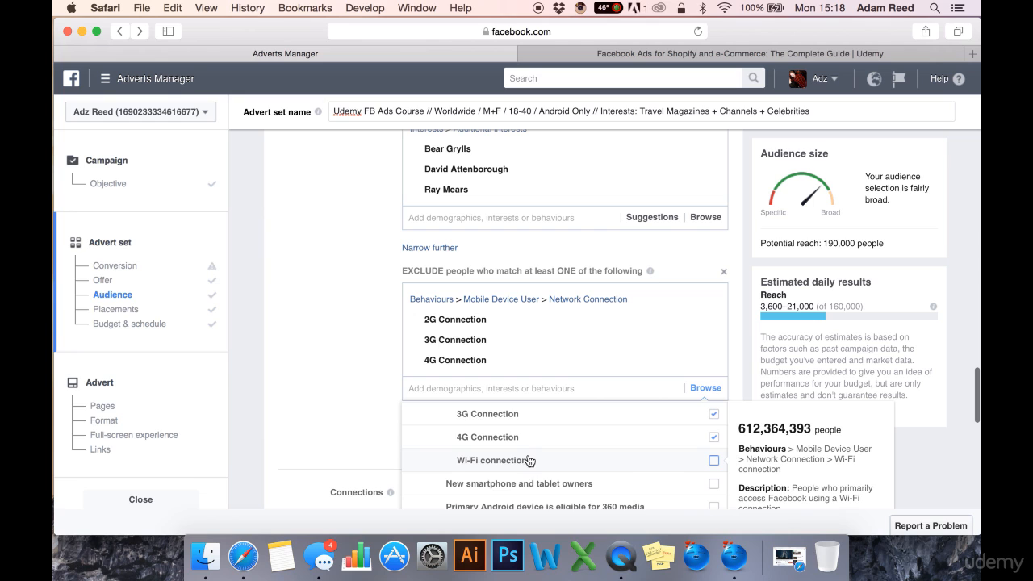
scroll(529, 460, up, 2)
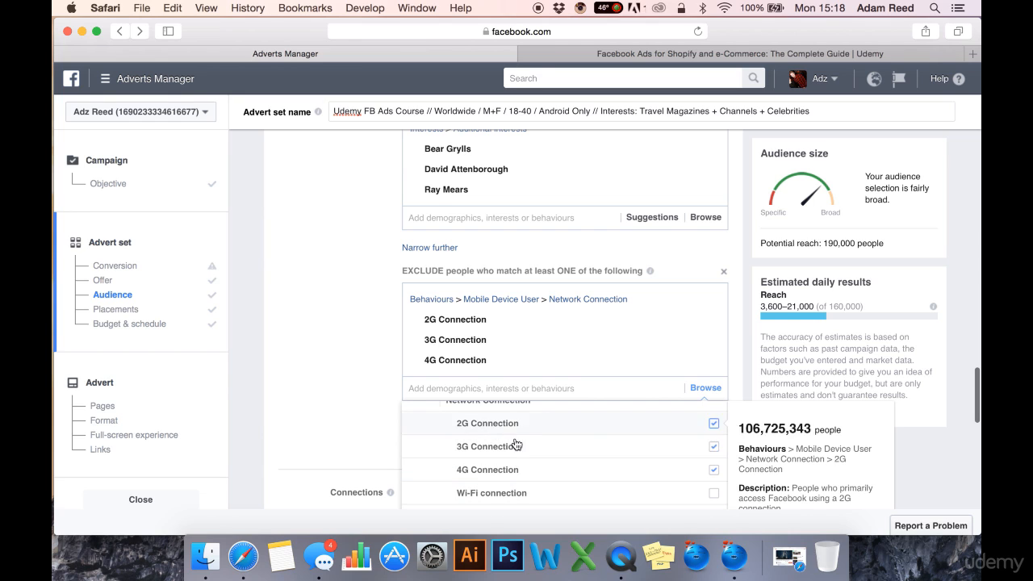
scroll(584, 481, down, 1)
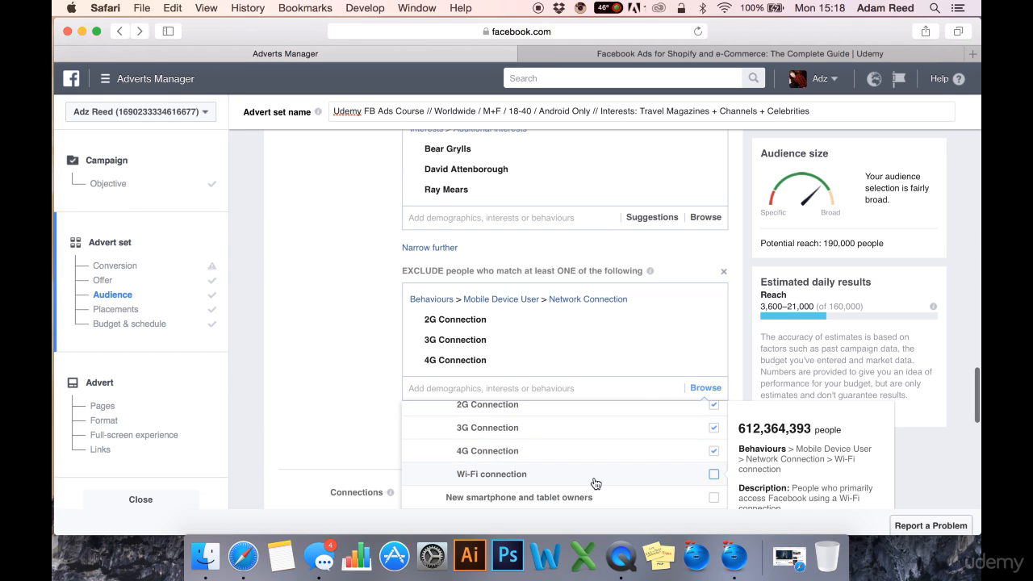
scroll(635, 477, down, 1)
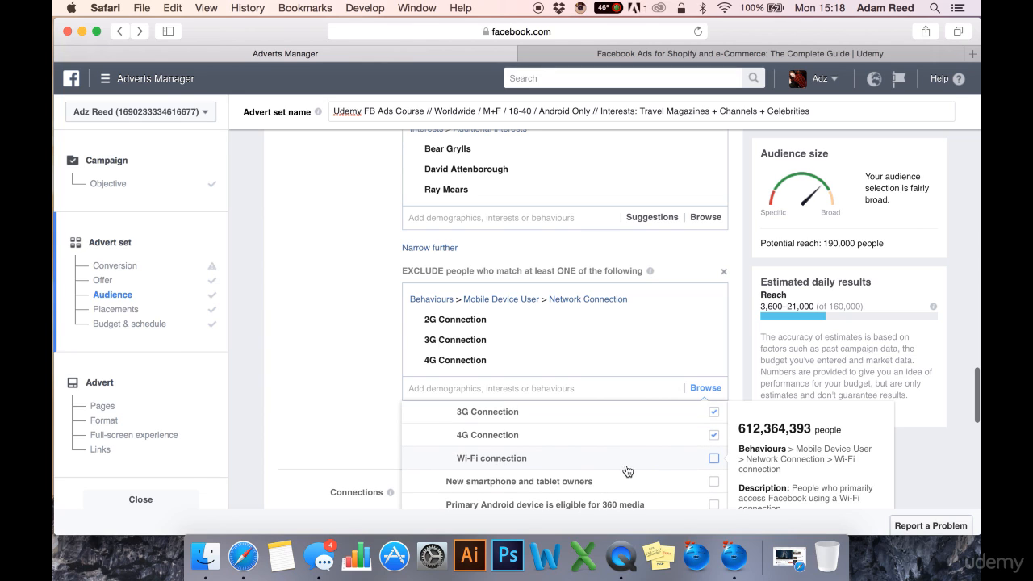
Remove the 2G, 3G and 4G connections from the exclusion condition and collapse the Network Connection category.
scroll(638, 458, up, 2)
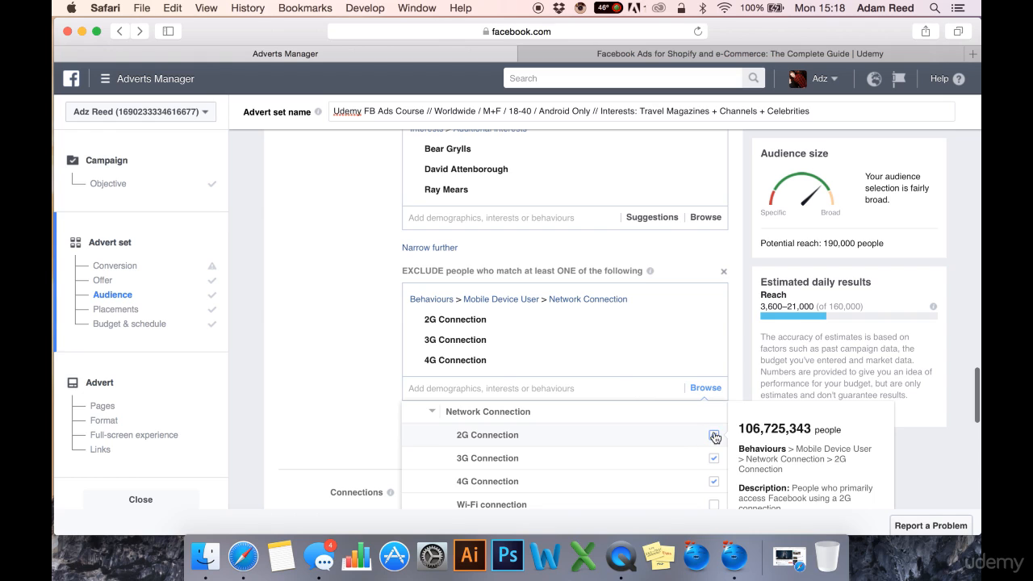
click(715, 446)
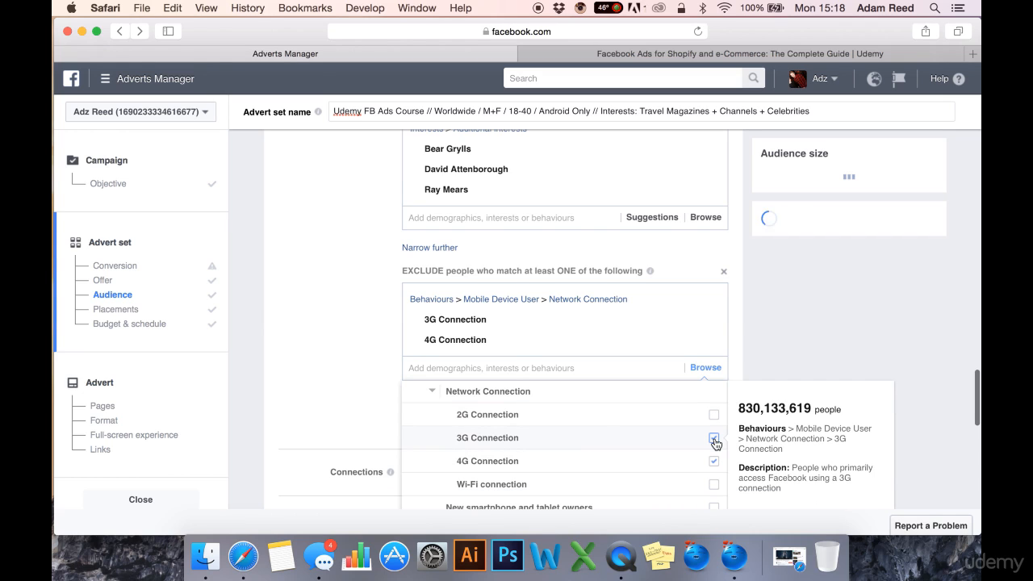
click(714, 440)
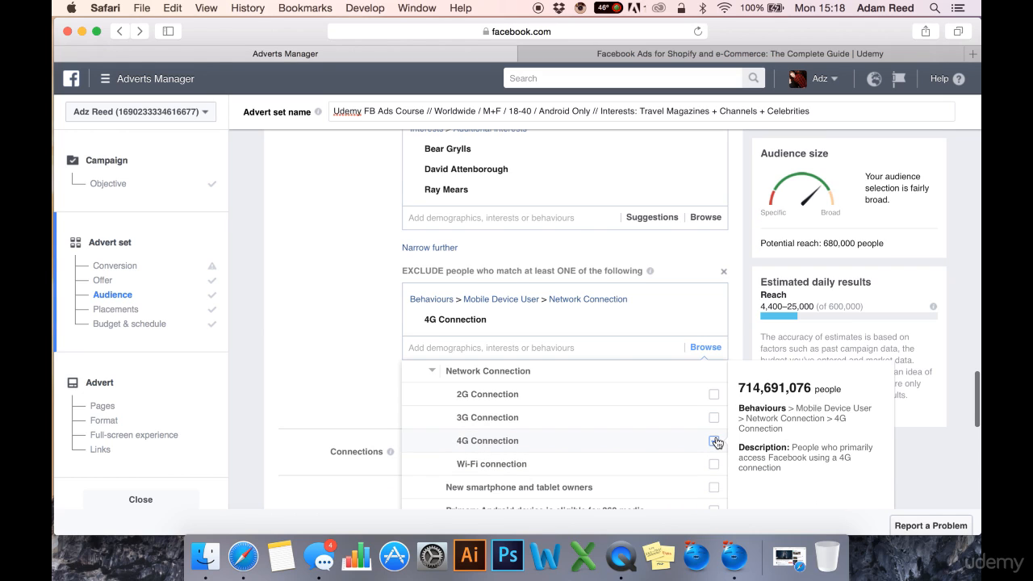
click(716, 442)
click(430, 318)
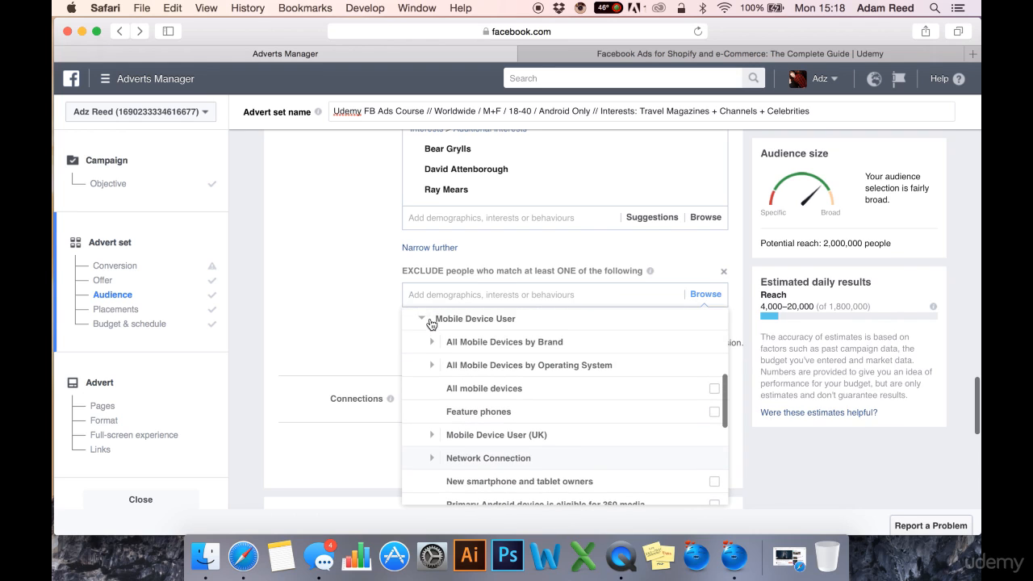
Examine the device brands under All Mobile Devices by Brand, and close the exclusion list with its behaviour categories collapsed.
click(433, 345)
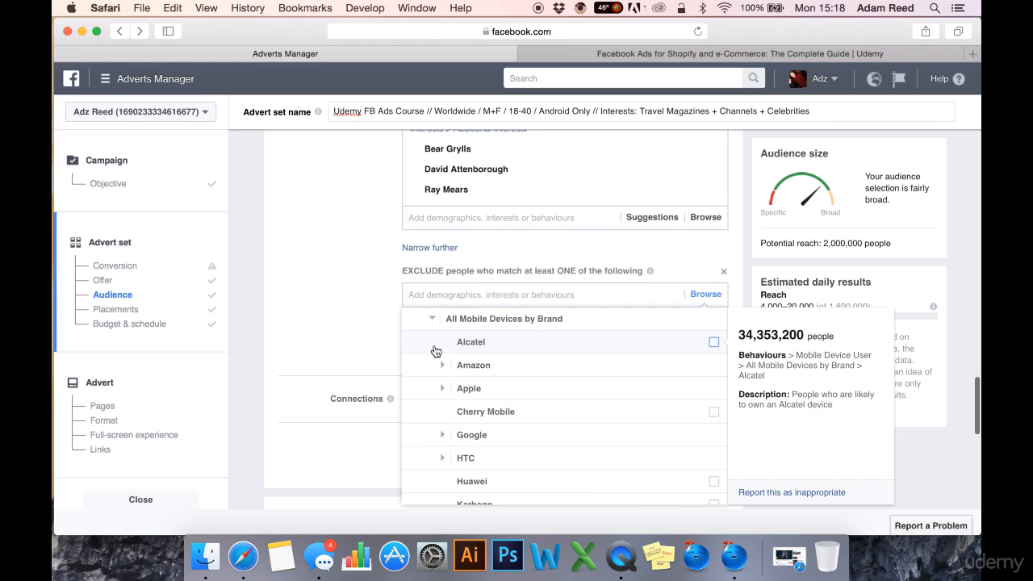
scroll(657, 440, down, 10)
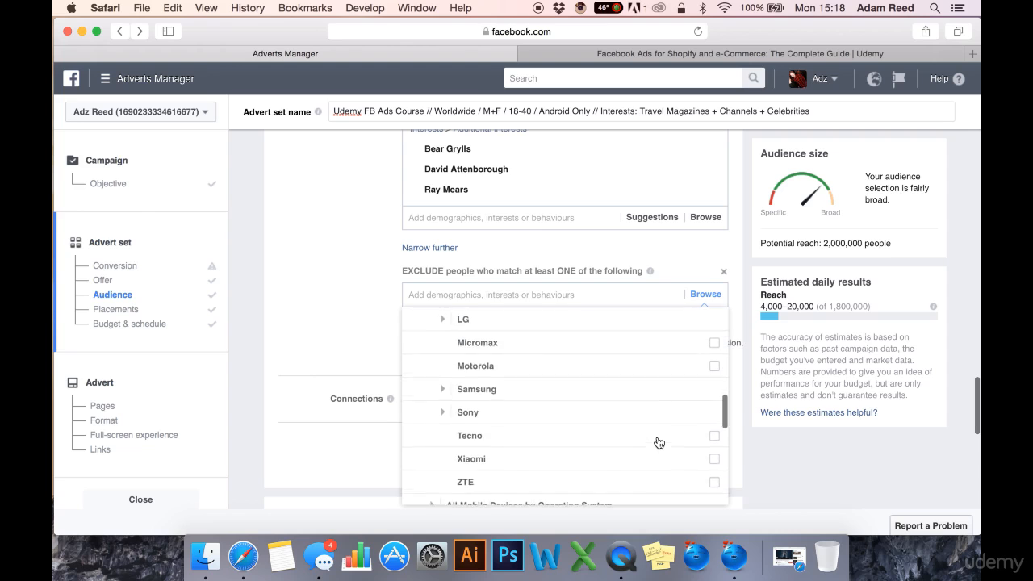
scroll(605, 403, up, 12)
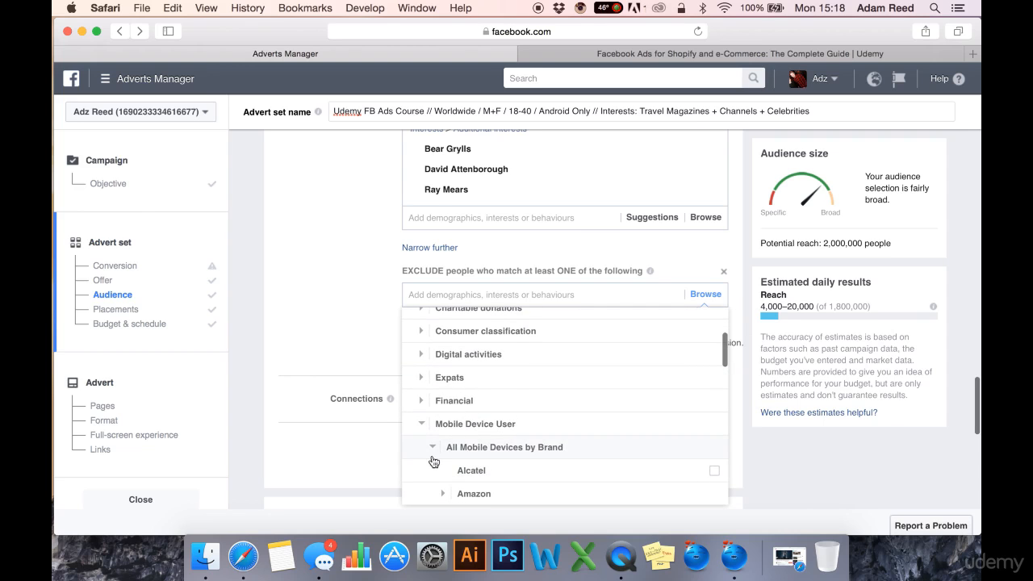
click(434, 448)
click(421, 321)
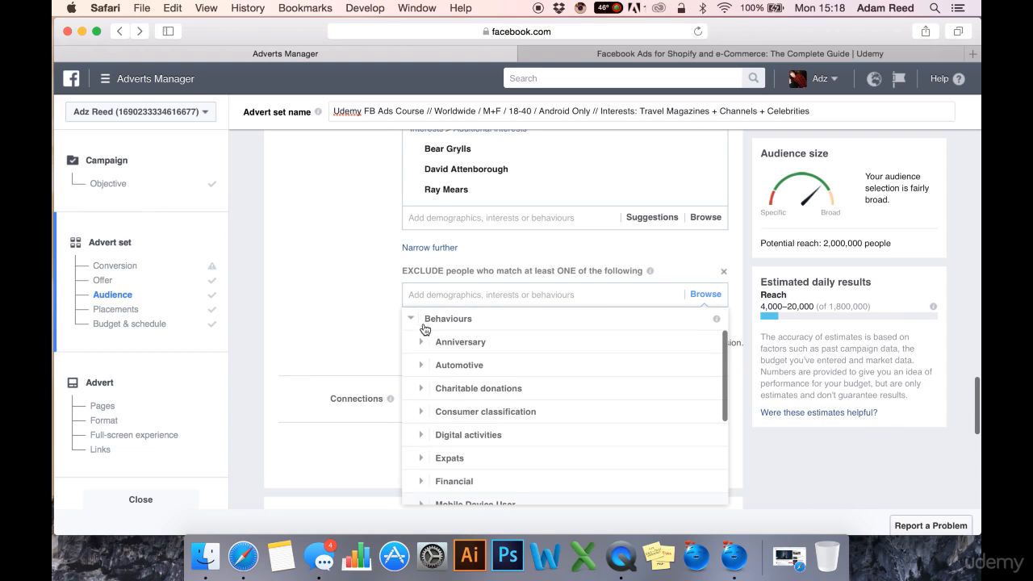
click(411, 321)
click(339, 277)
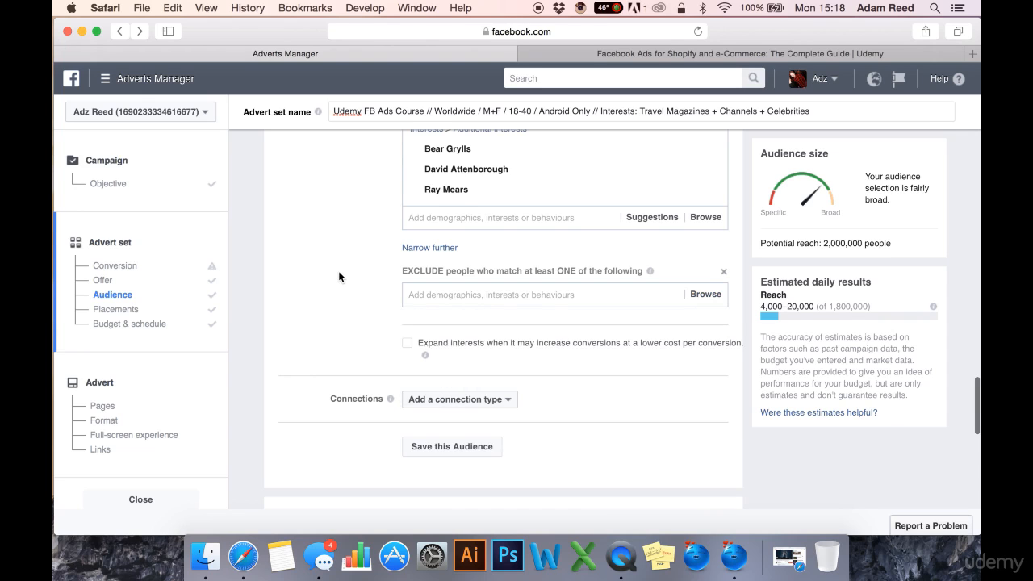
Review the detailed targeting layers, from the included travel magazines through the nature channels and celebrities to the exclusion condition.
scroll(341, 258, up, 5)
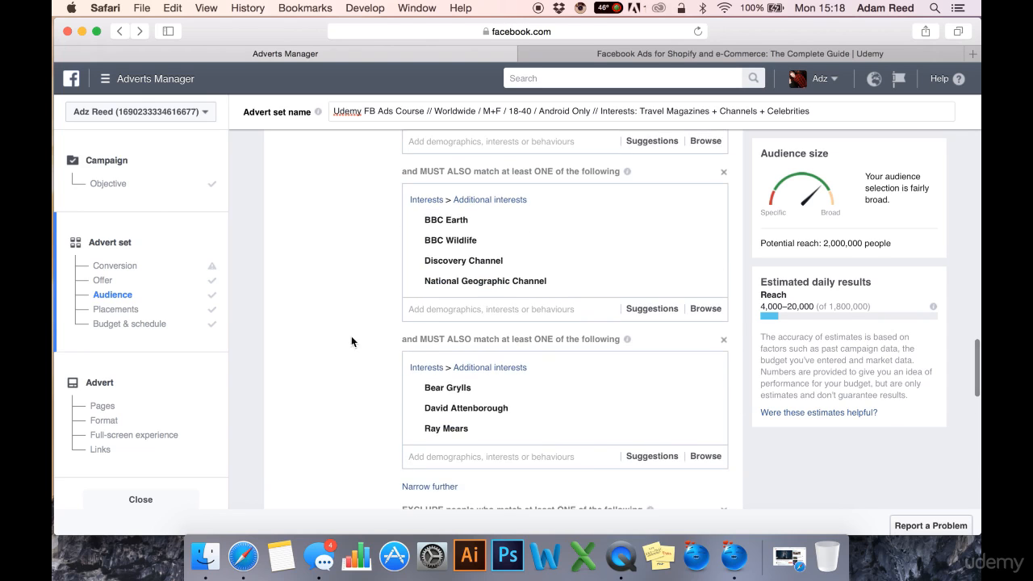
scroll(351, 339, up, 5)
scroll(347, 347, up, 2)
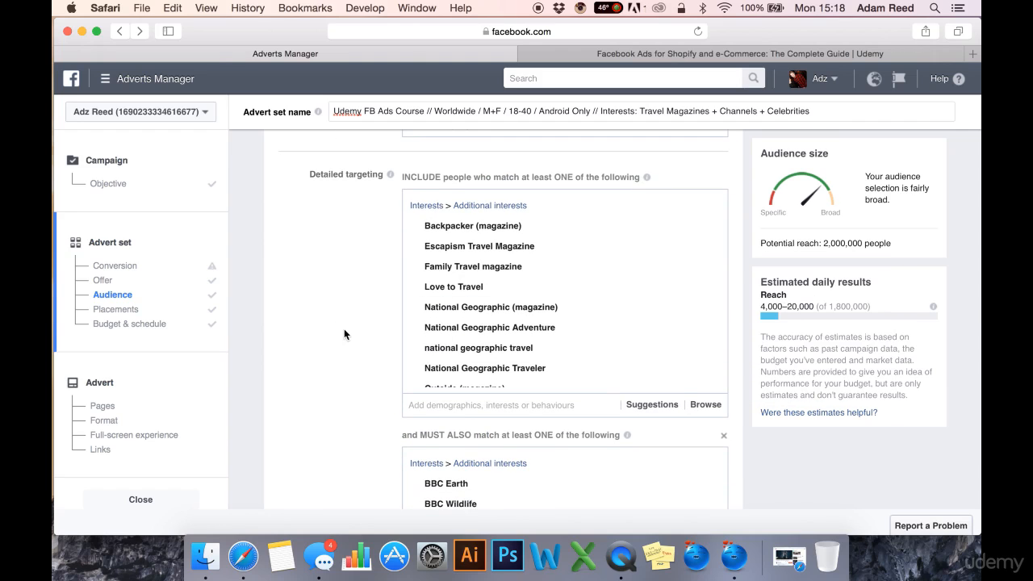
scroll(346, 334, down, 7)
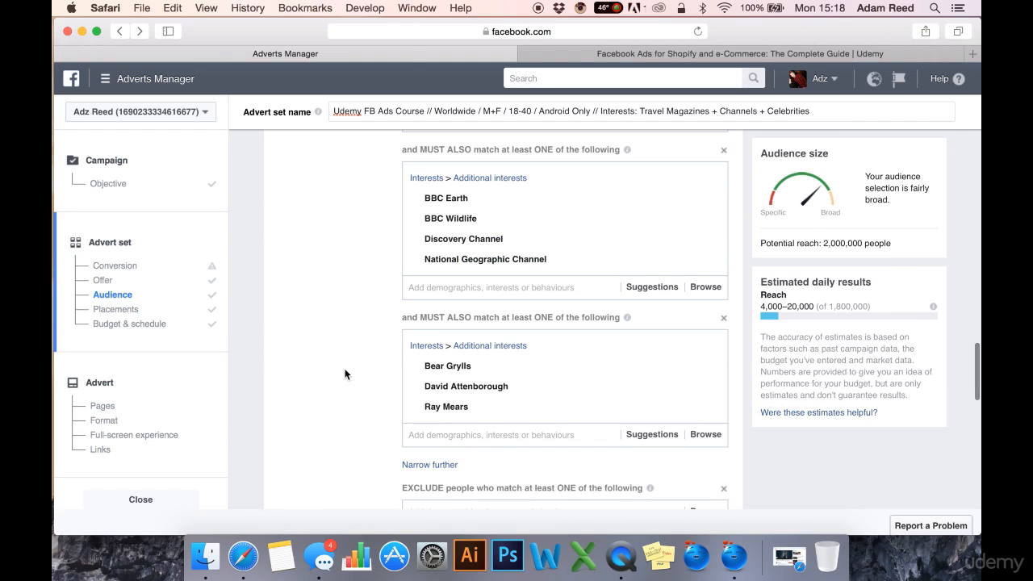
scroll(352, 307, up, 4)
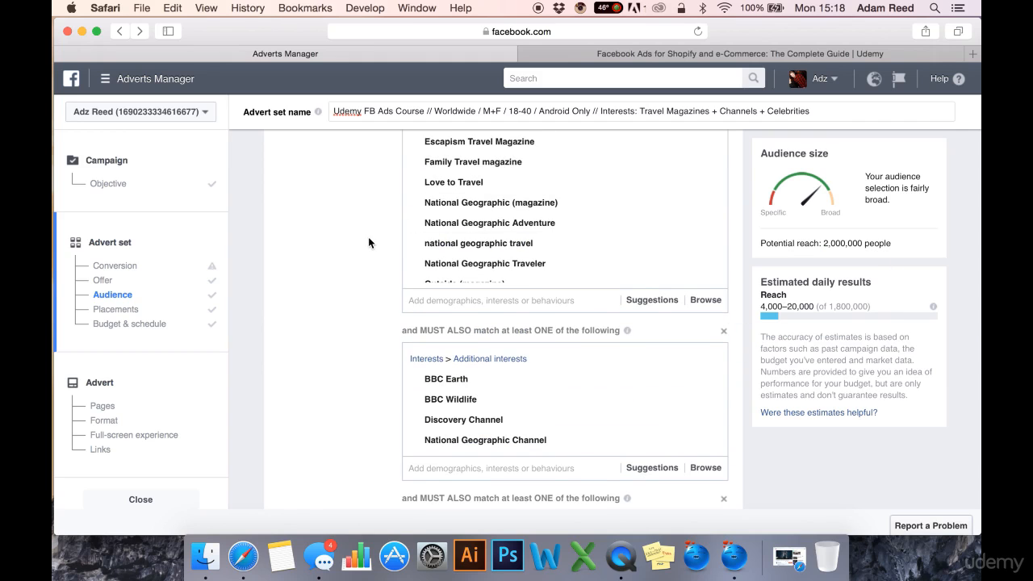
scroll(368, 236, up, 2)
scroll(354, 271, down, 7)
scroll(354, 271, down, 2)
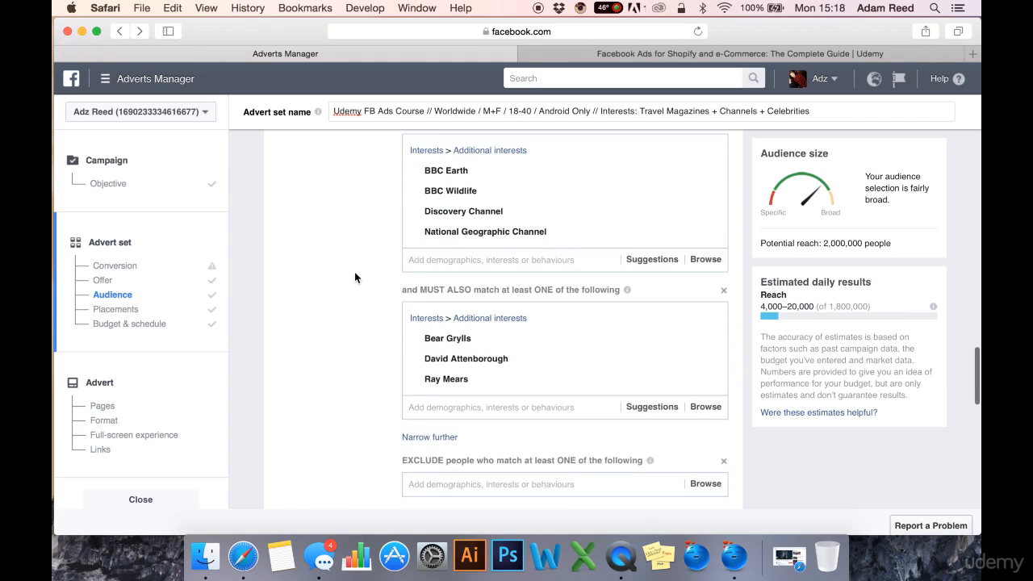
scroll(354, 271, up, 2)
scroll(351, 226, up, 2)
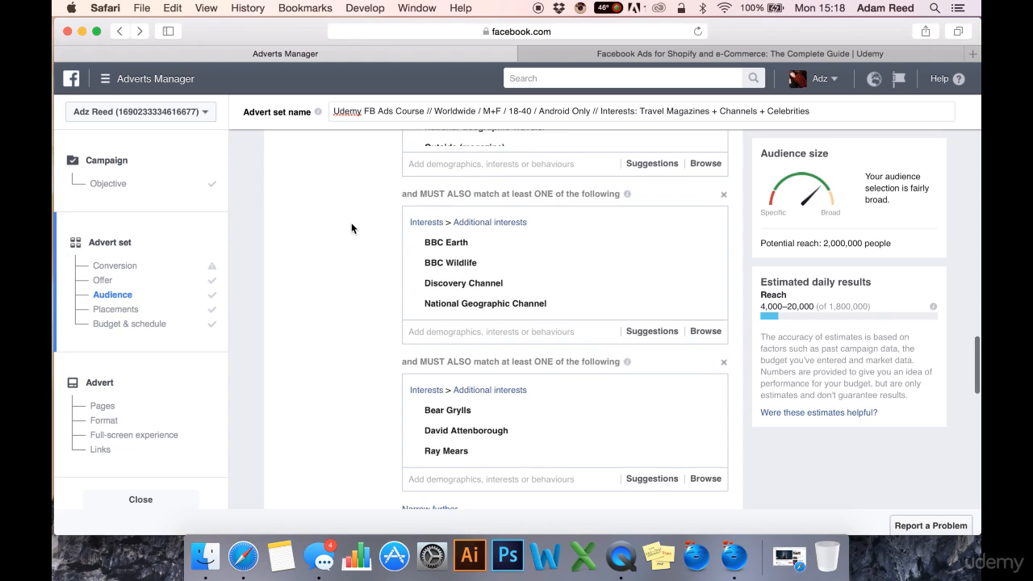
Narrow the detailed targeting further by adding another empty must-also-match condition below the celebrities condition.
scroll(351, 226, down, 4)
scroll(351, 226, up, 5)
scroll(351, 228, up, 5)
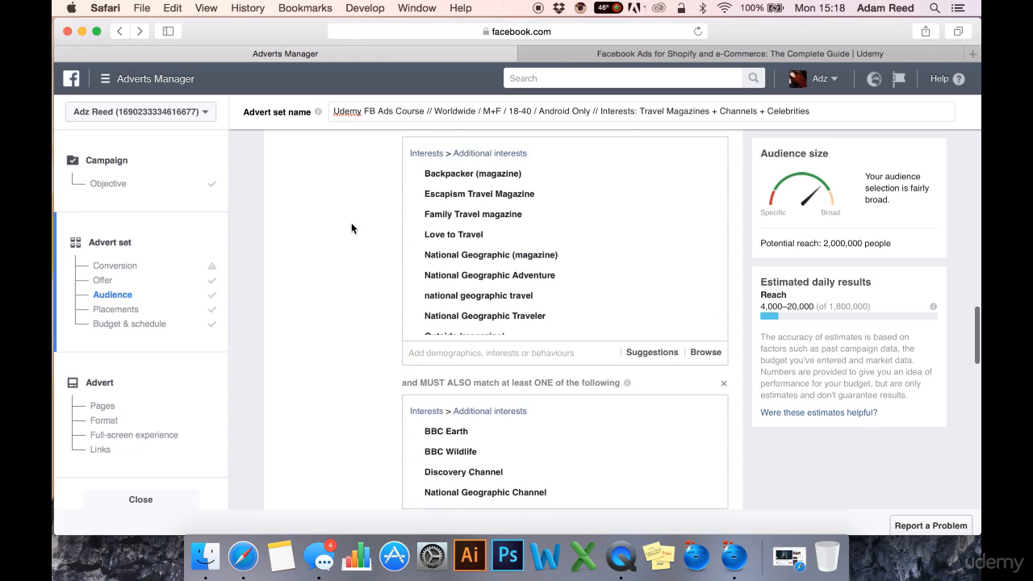
scroll(351, 272, down, 10)
scroll(351, 274, down, 3)
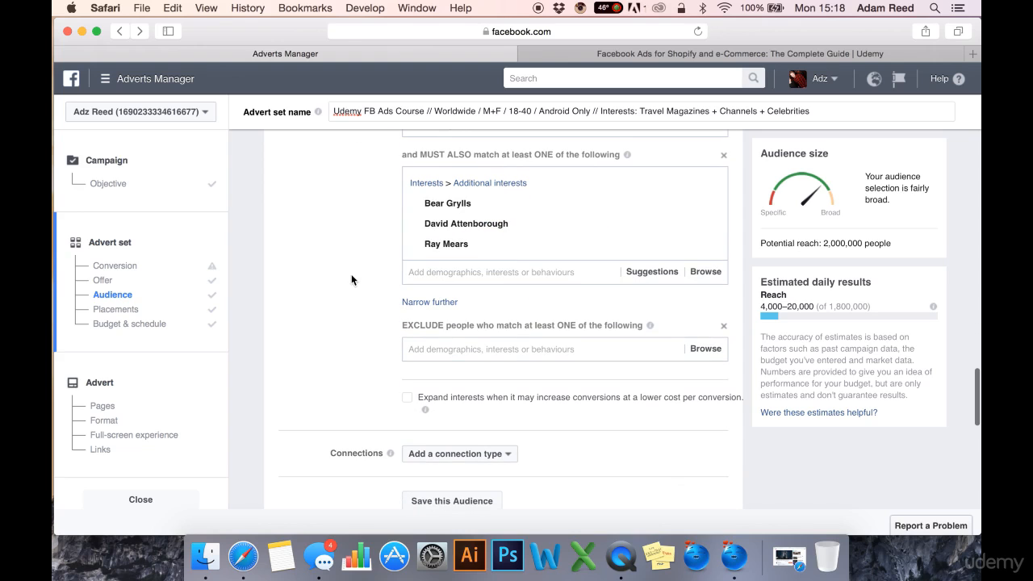
click(446, 304)
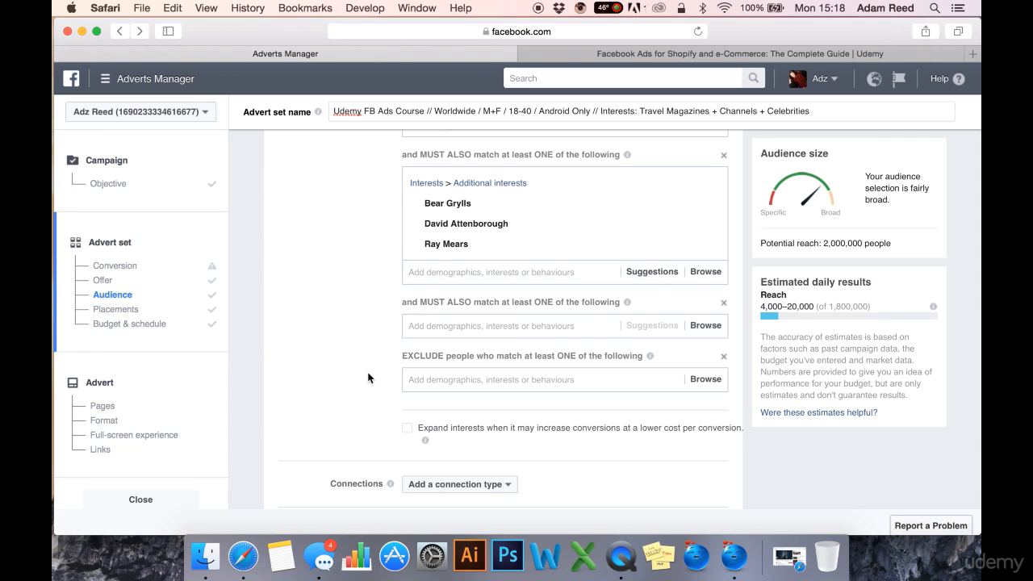
Read the explanation of interest expansion and enable expanding interests when it may increase conversions at a lower cost per conversion.
scroll(368, 377, down, 2)
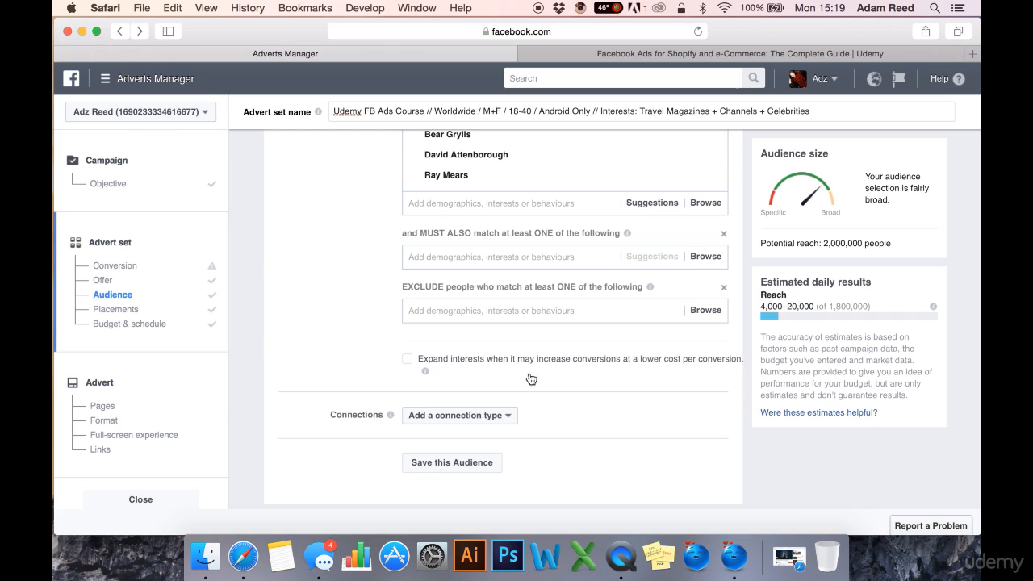
mouse_move(426, 373)
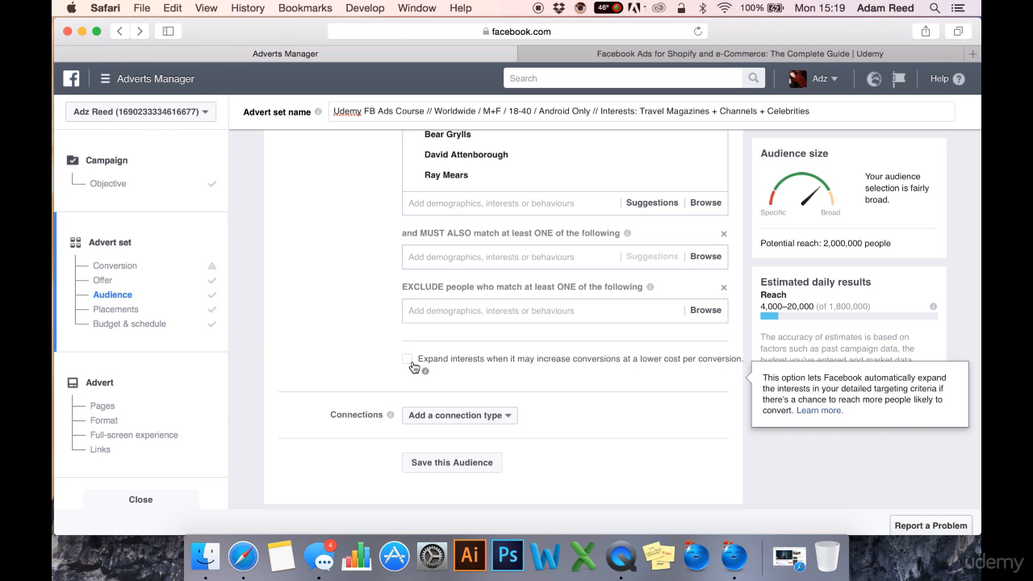
click(408, 359)
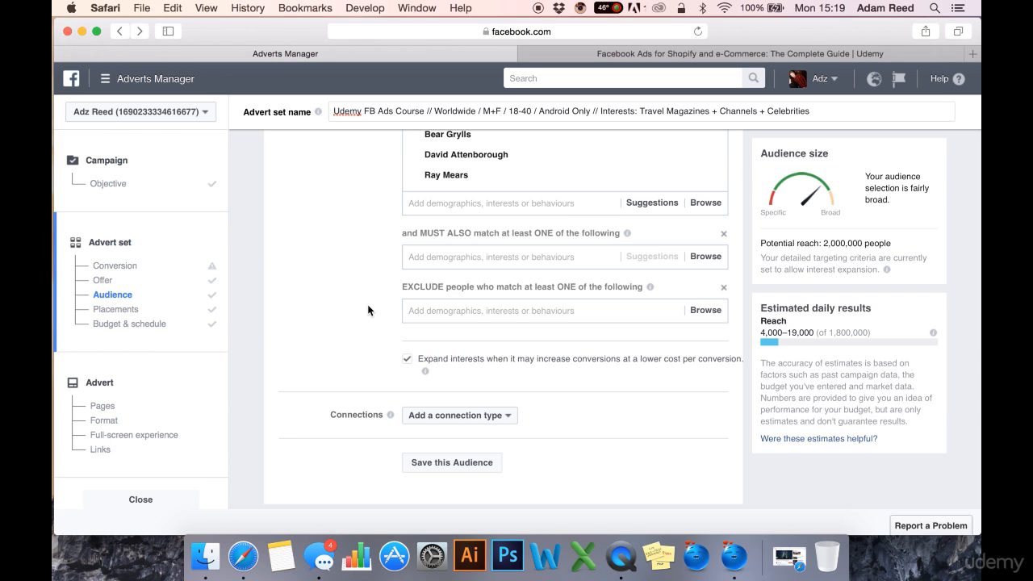
Review the detailed targeting conditions again, examining the full list of included travel magazine interests.
scroll(384, 336, down, 1)
scroll(385, 337, up, 3)
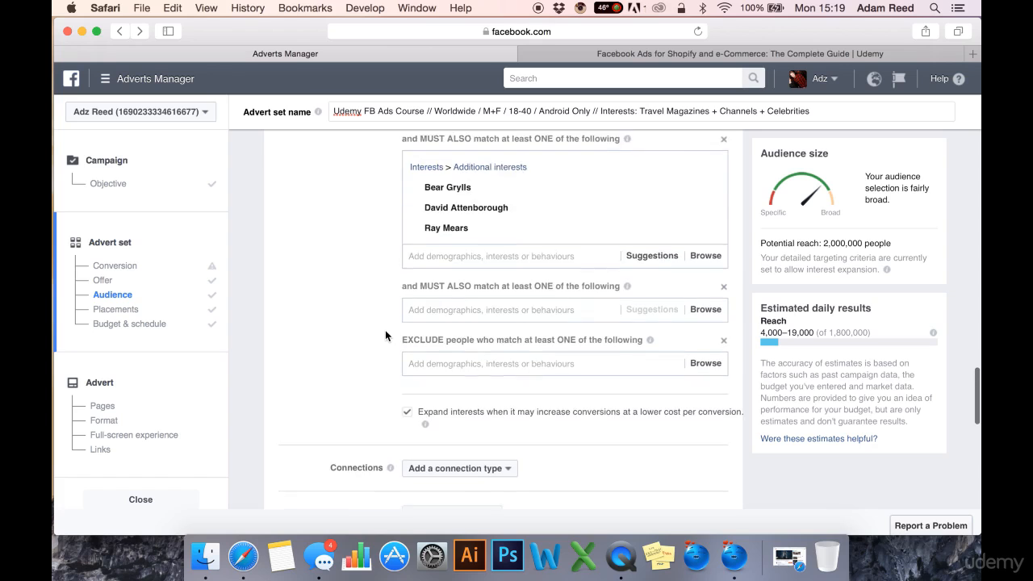
scroll(383, 290, up, 6)
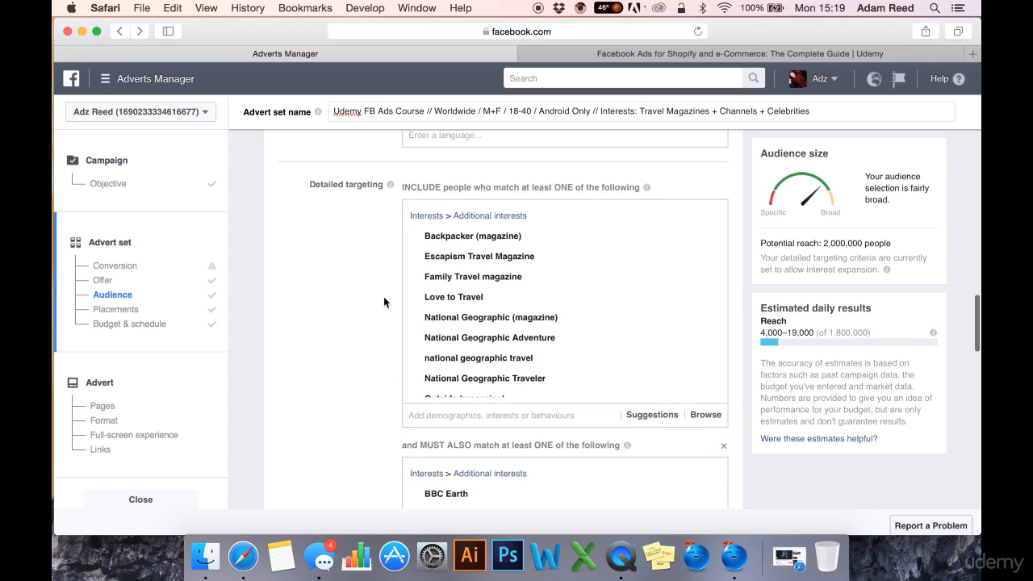
scroll(384, 299, up, 2)
scroll(384, 329, down, 3)
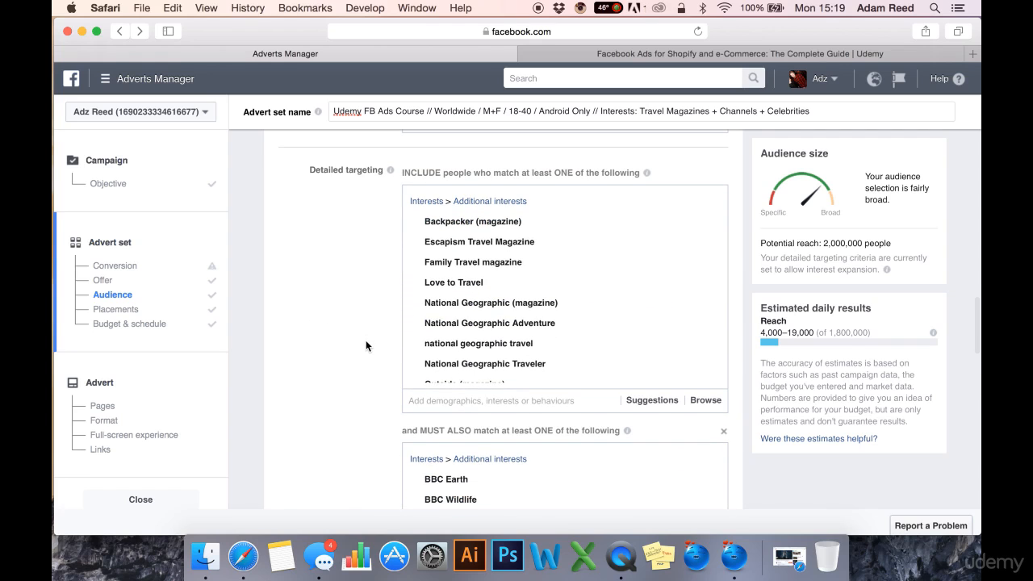
scroll(566, 269, down, 2)
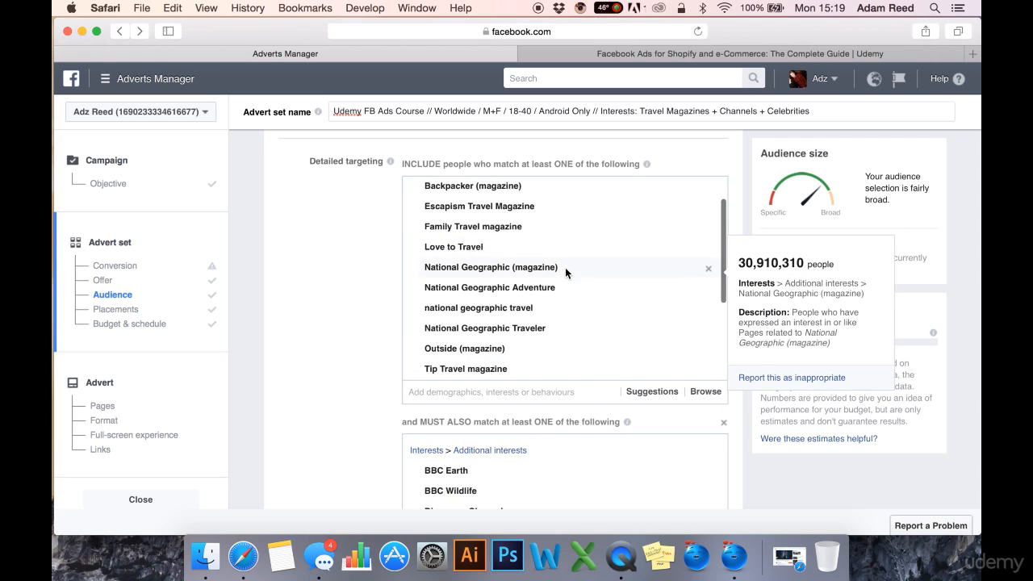
scroll(565, 270, down, 3)
scroll(484, 241, up, 5)
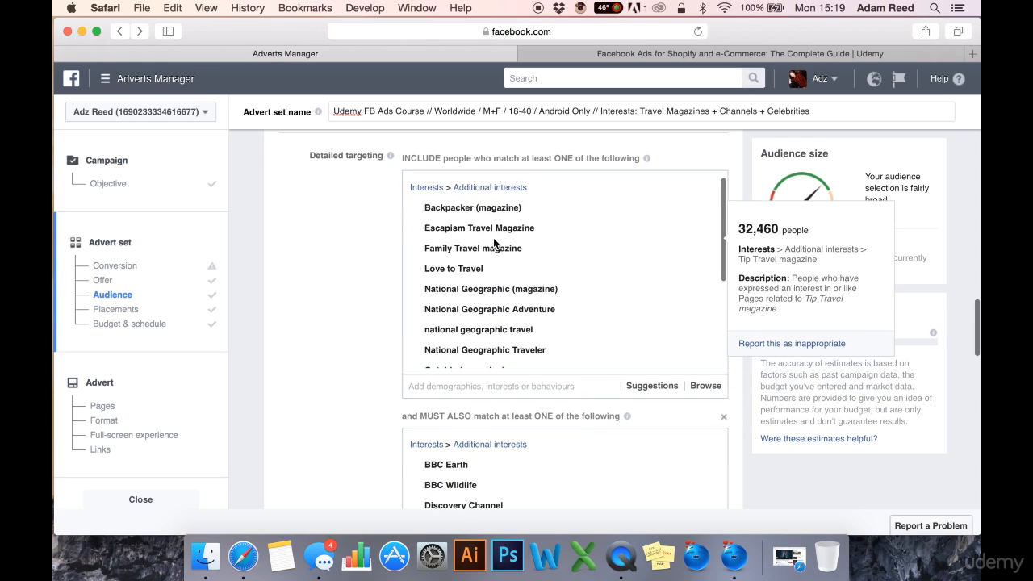